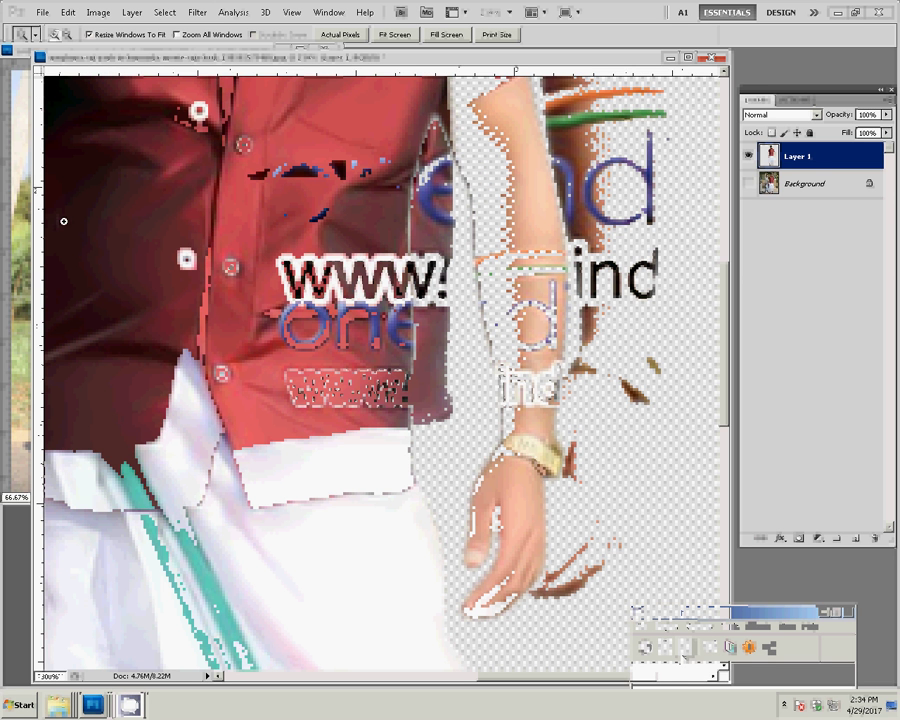
{"action": "mouse_move", "coordinate": [20, 48]}
{"action": "left_mouse_down"}
{"action": "mouse_move", "coordinate": [287, 68]}
{"action": "mouse_move", "coordinate": [285, 58]}
{"action": "left_mouse_up"}
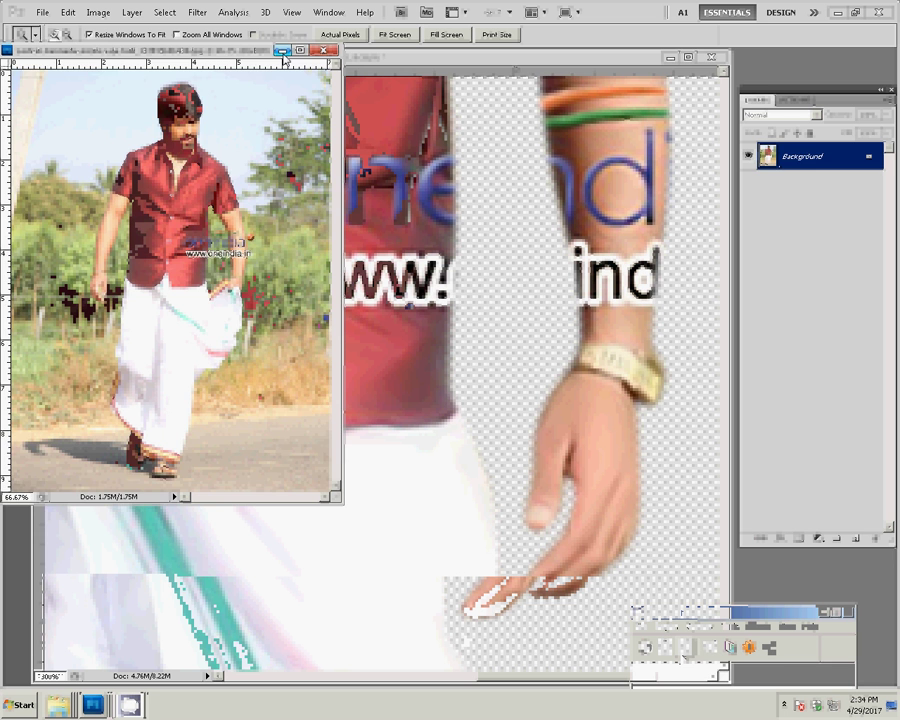
{"action": "left_click", "coordinate": [283, 50]}
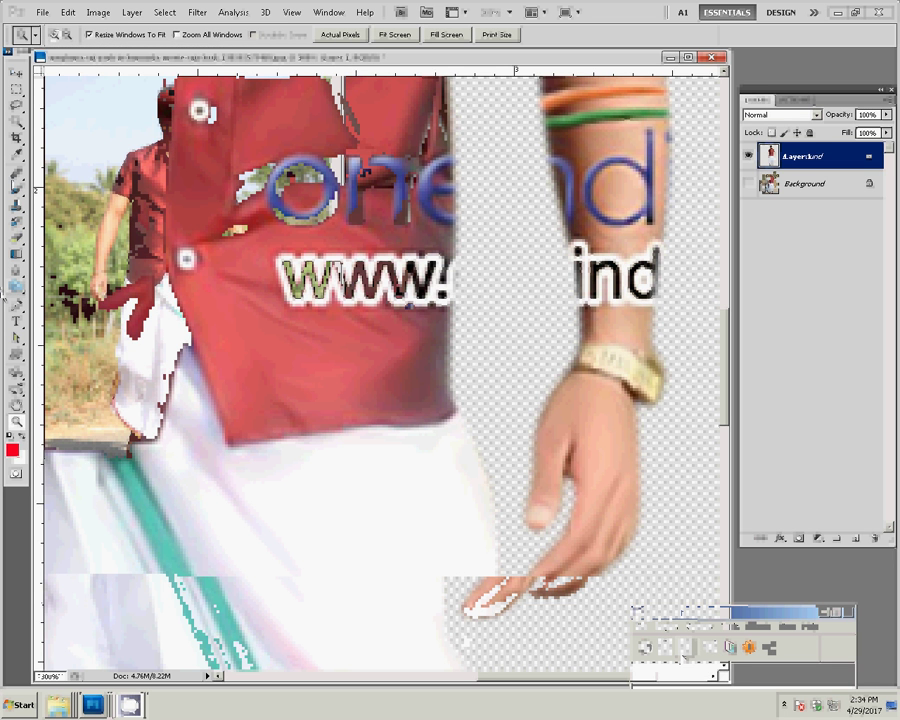
{"action": "left_click", "coordinate": [16, 204]}
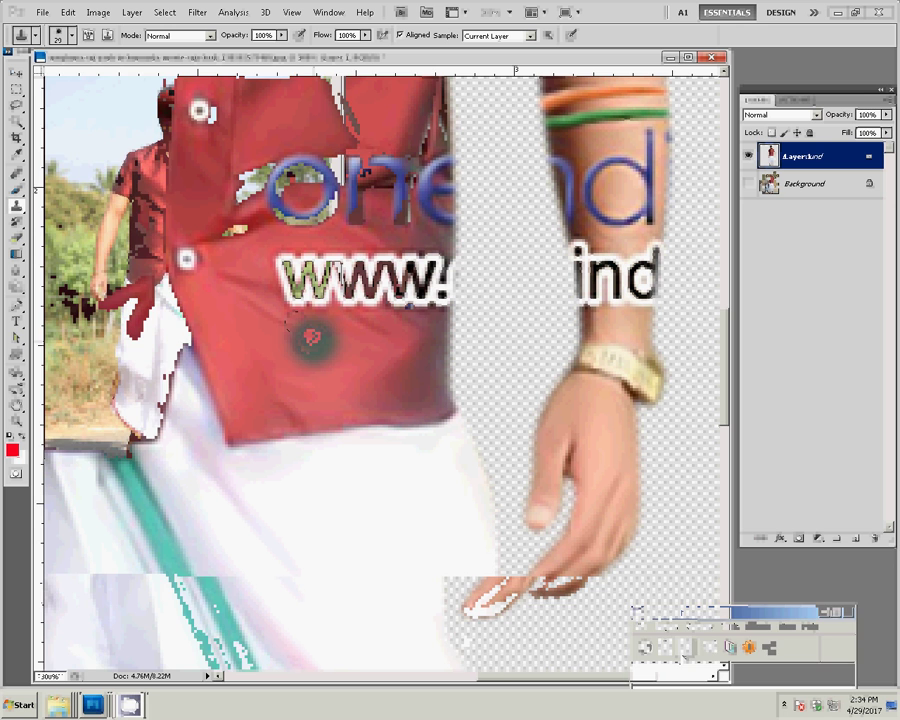
{"action": "left_click_drag", "start_coordinate": [276, 272], "coordinate": [332, 280]}
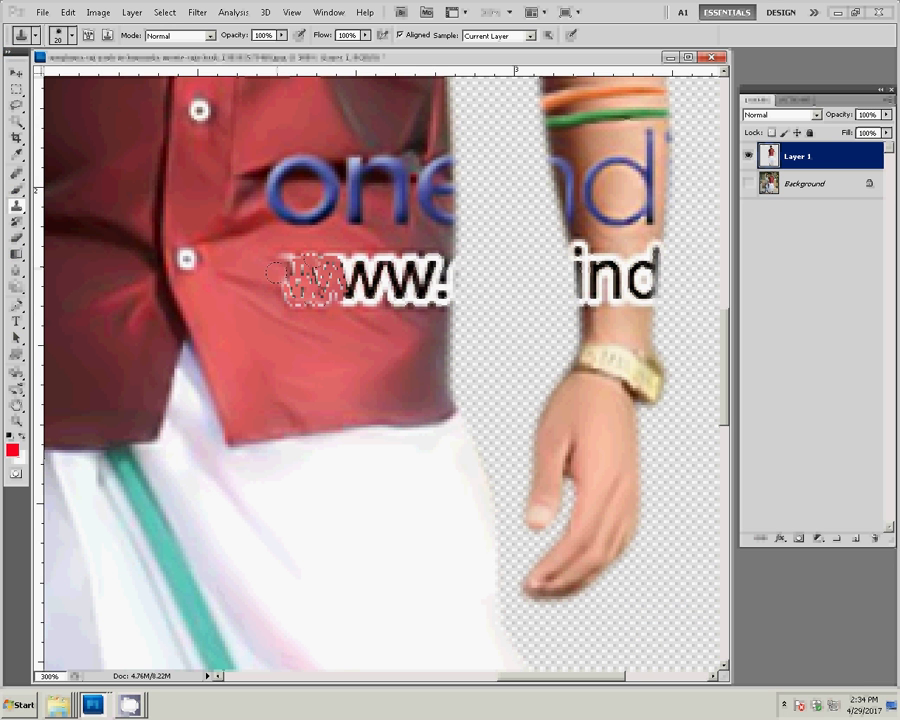
{"action": "key", "text": "bracketleft"}
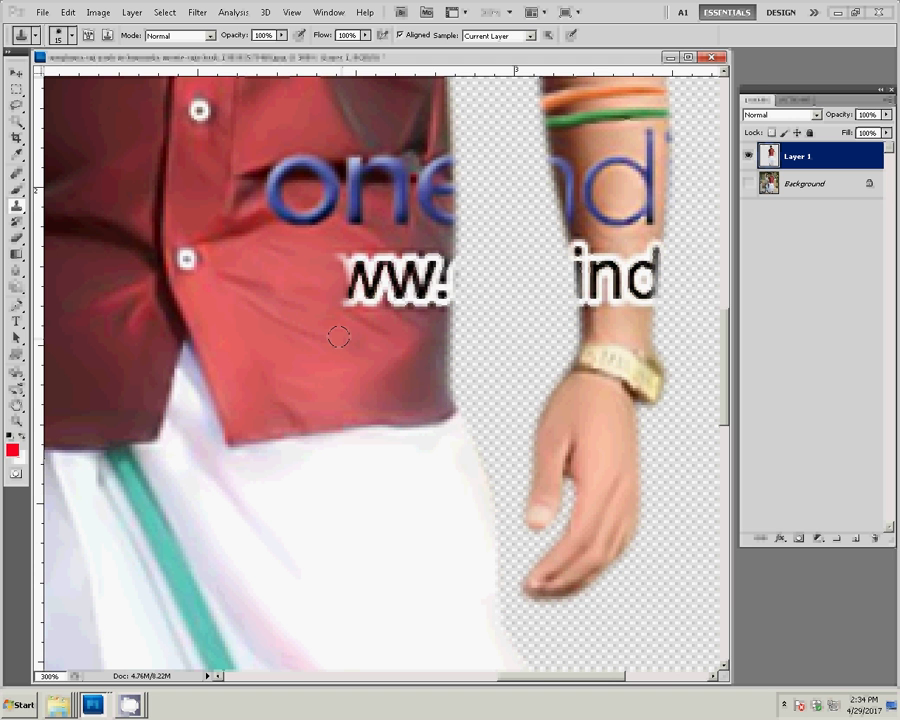
{"action": "left_click_drag", "start_coordinate": [350, 275], "coordinate": [395, 280]}
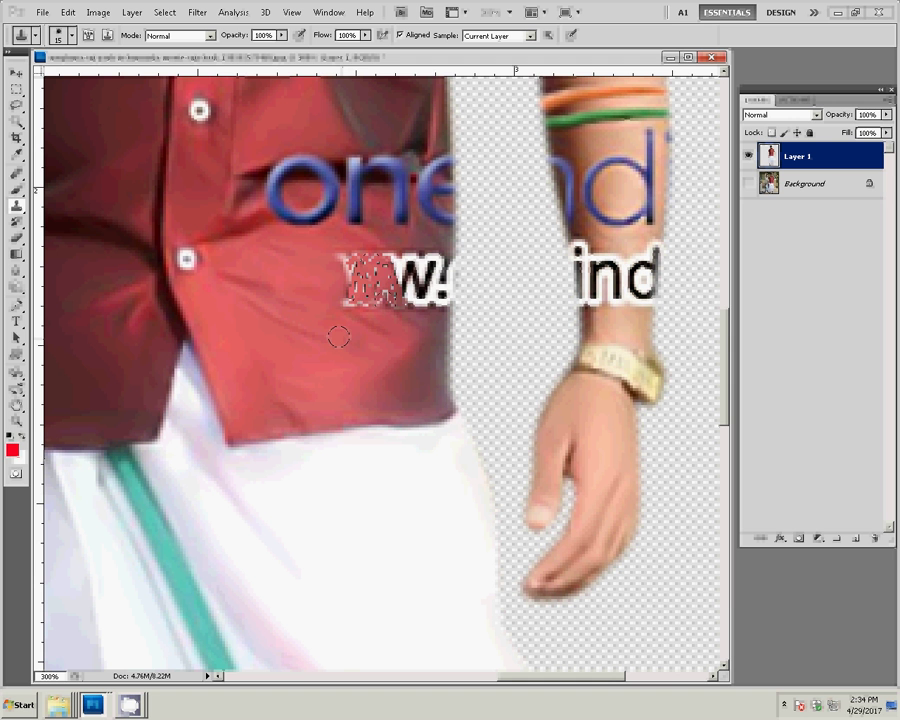
{"action": "left_click_drag", "start_coordinate": [355, 278], "coordinate": [402, 257]}
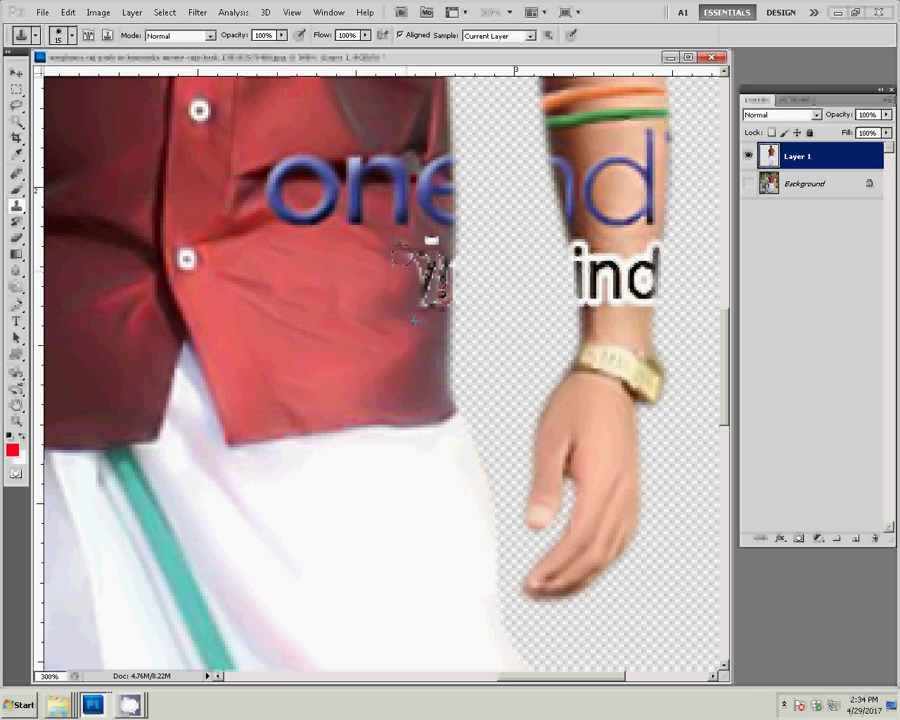
{"action": "left_click_drag", "start_coordinate": [402, 256], "coordinate": [410, 259]}
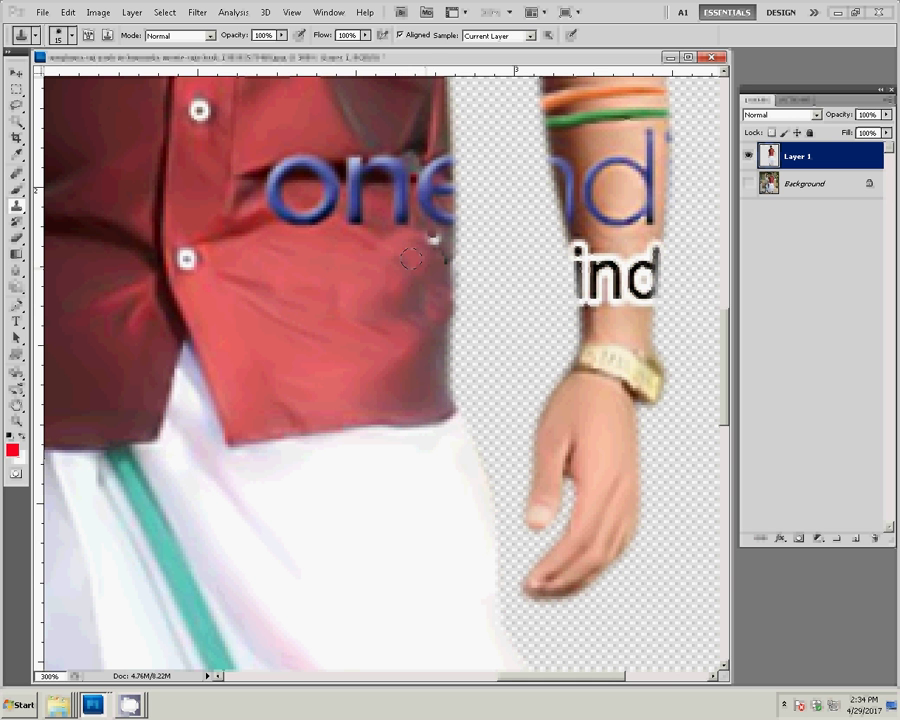
Paint shirt texture over the blue o, n and e letters on the shirt
{"action": "scroll", "coordinate": [430, 318], "scroll_direction": "up", "scroll_amount": 2}
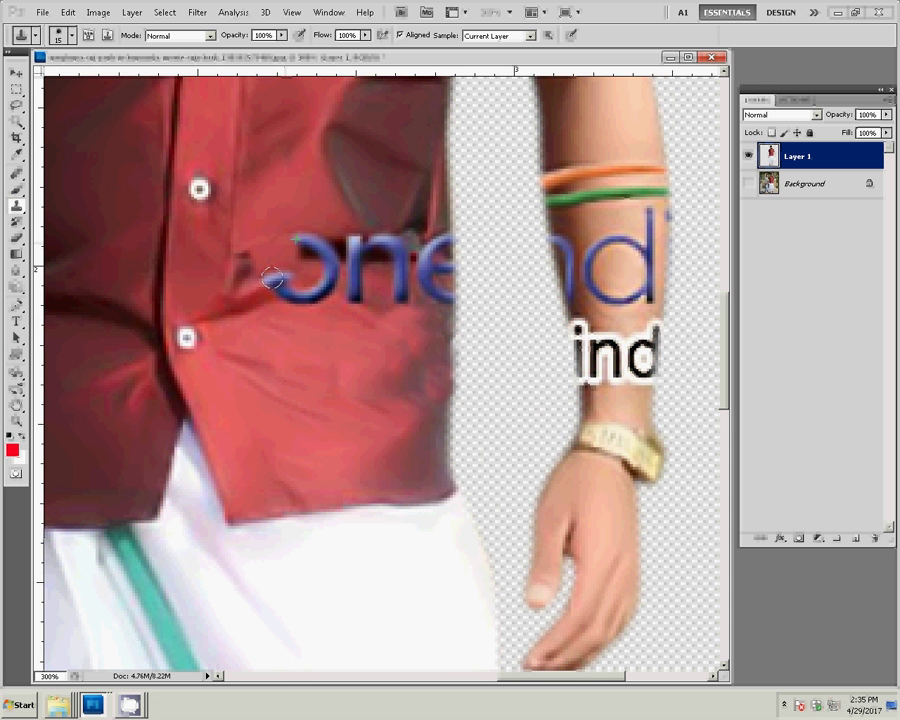
{"action": "left_click", "coordinate": [310, 246]}
{"action": "left_click_drag", "start_coordinate": [310, 246], "coordinate": [322, 292]}
{"action": "mouse_move", "coordinate": [272, 280]}
{"action": "left_mouse_down"}
{"action": "mouse_move", "coordinate": [342, 222]}
{"action": "mouse_move", "coordinate": [380, 250]}
{"action": "left_mouse_up"}
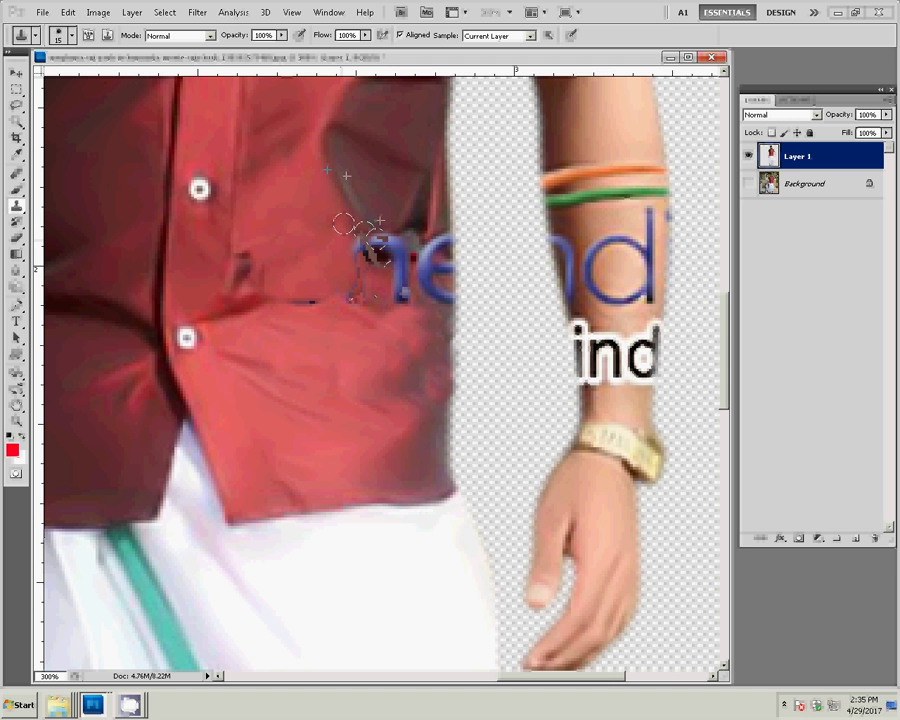
{"action": "left_click_drag", "start_coordinate": [376, 244], "coordinate": [421, 177]}
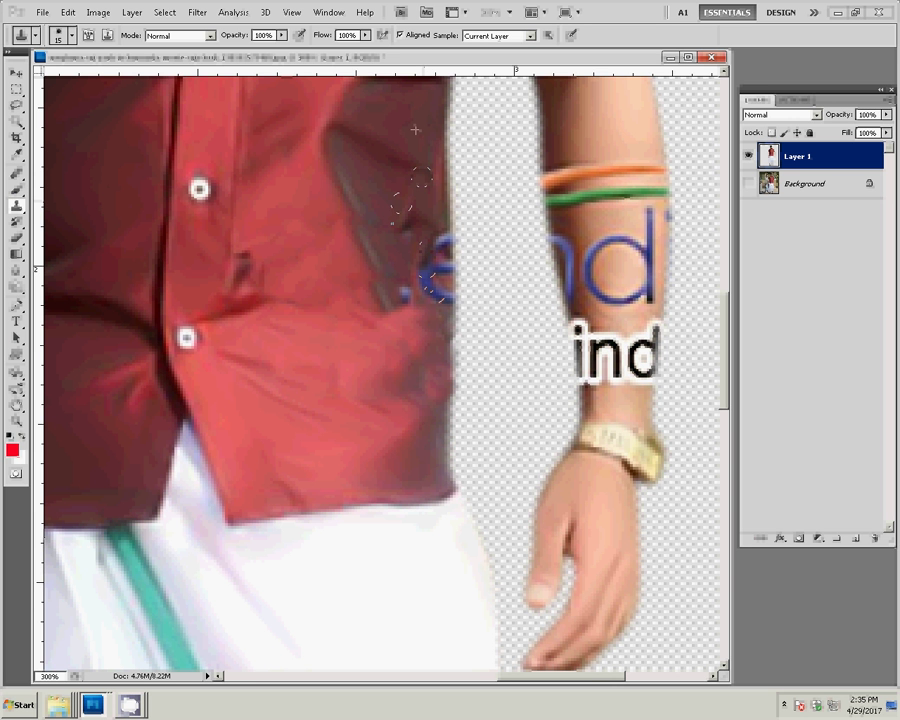
{"action": "left_click_drag", "start_coordinate": [433, 294], "coordinate": [430, 299]}
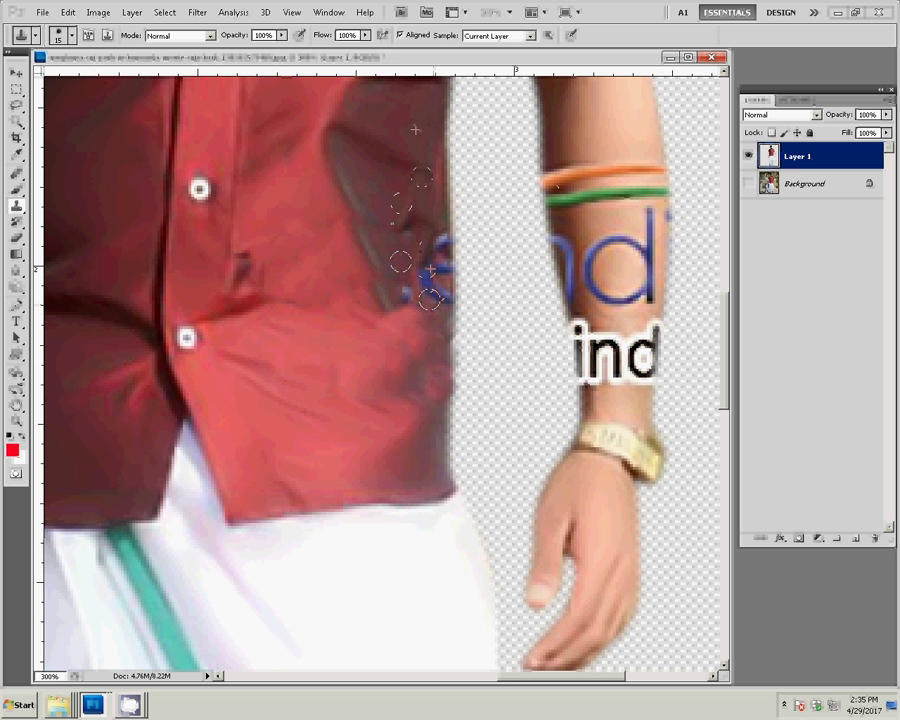
Zoom out to fit the whole figure on screen
{"action": "key", "text": "z"}
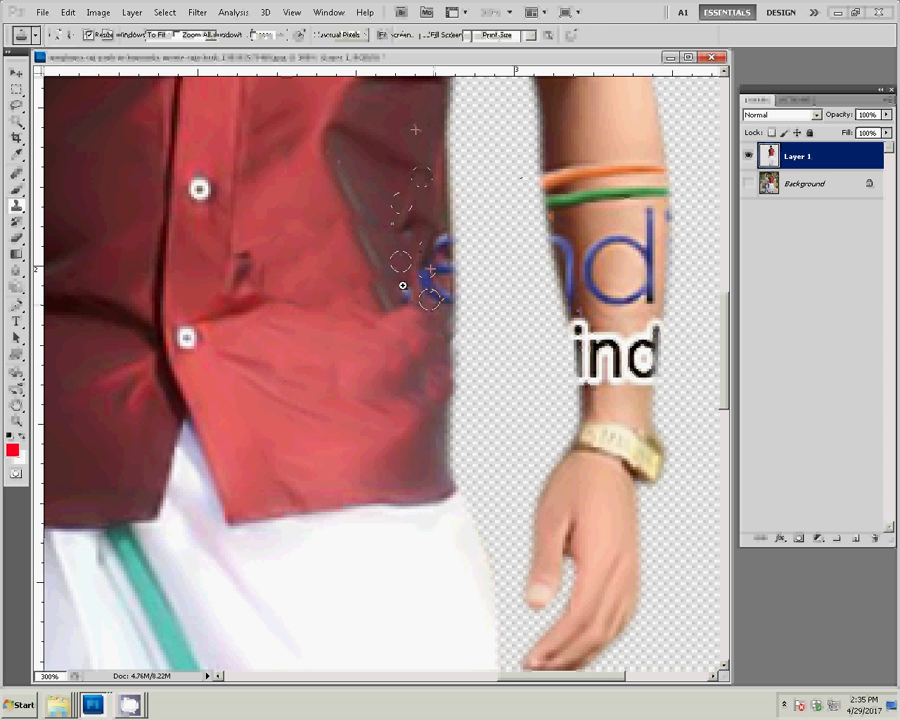
{"action": "right_click", "coordinate": [402, 286]}
{"action": "left_click", "coordinate": [425, 285]}
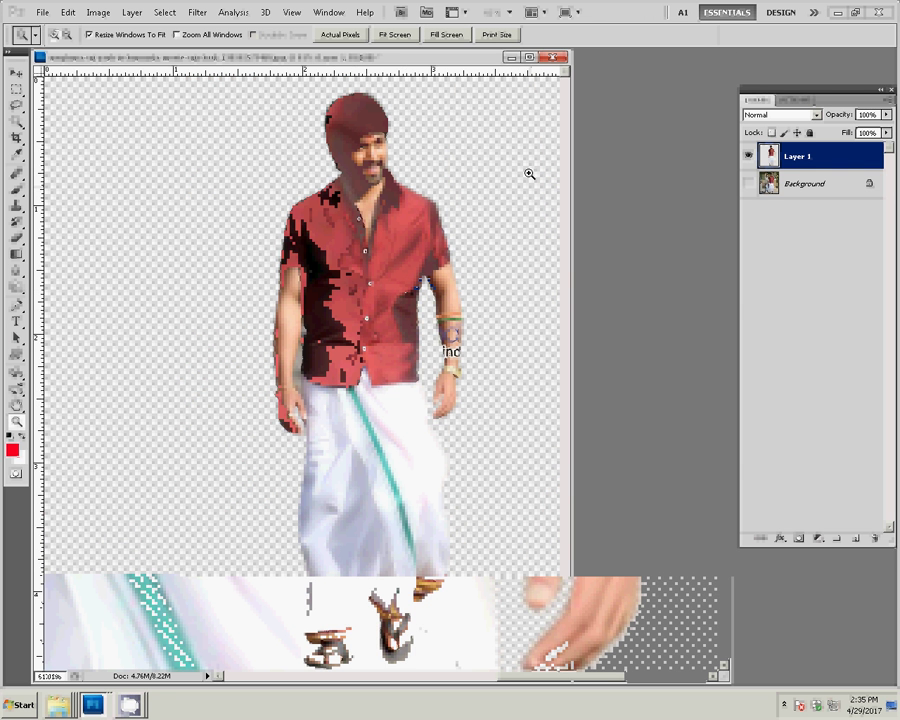
In the blue-curtain portrait, feather the head-and-shoulders selection by 2 px
{"action": "left_click", "coordinate": [93, 705]}
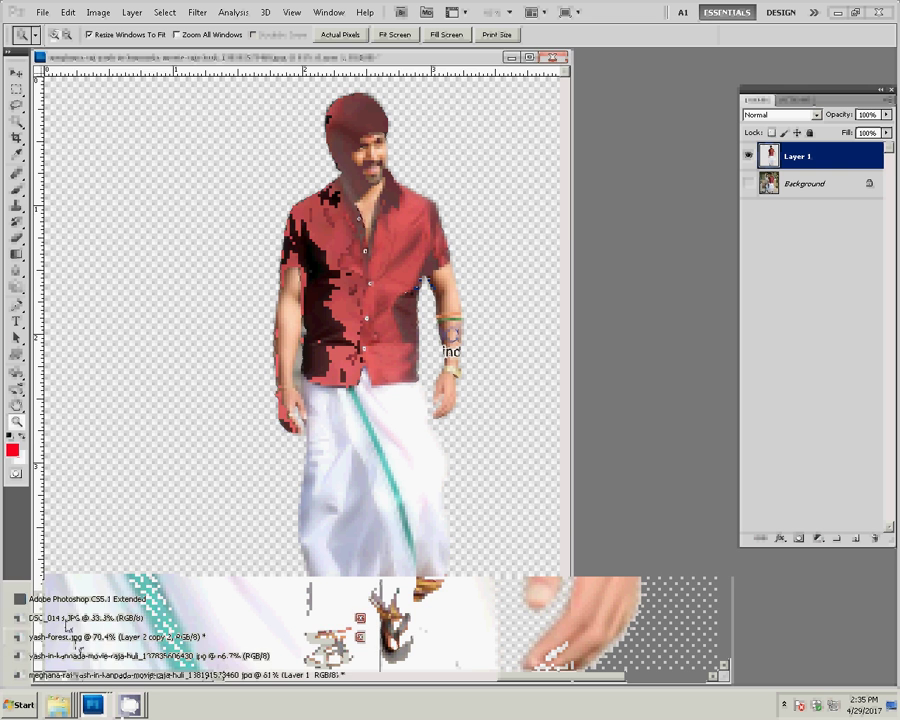
{"action": "left_click", "coordinate": [65, 625]}
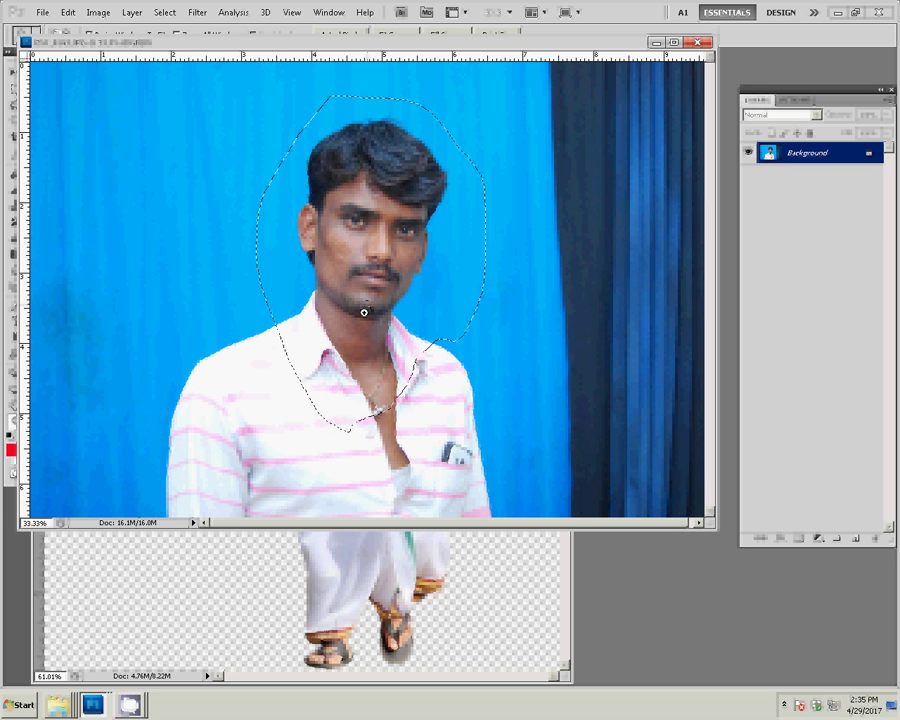
{"action": "key", "text": "w"}
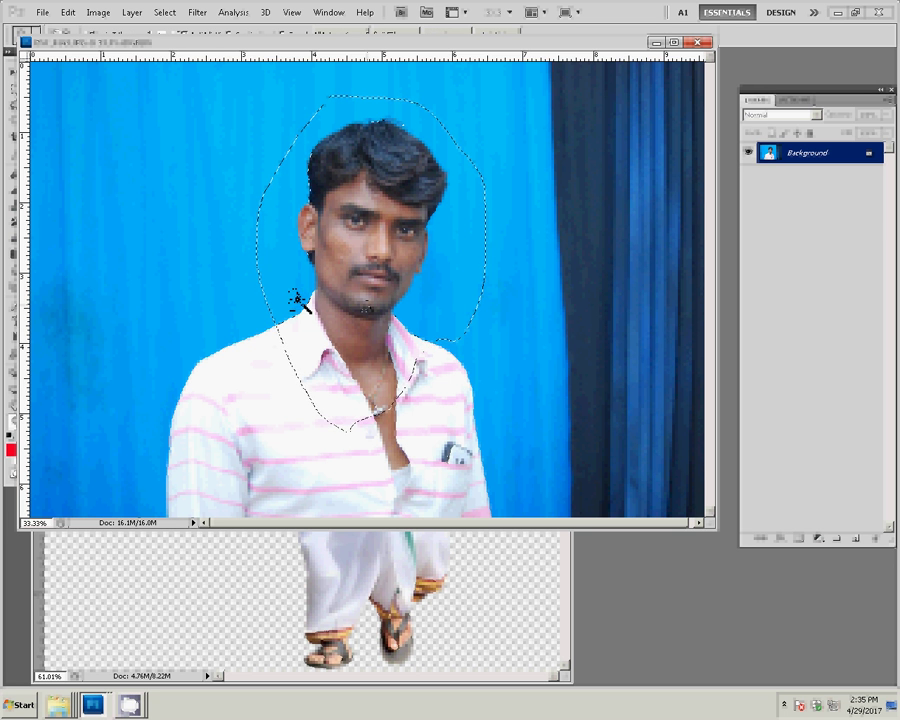
{"action": "right_click", "coordinate": [417, 257]}
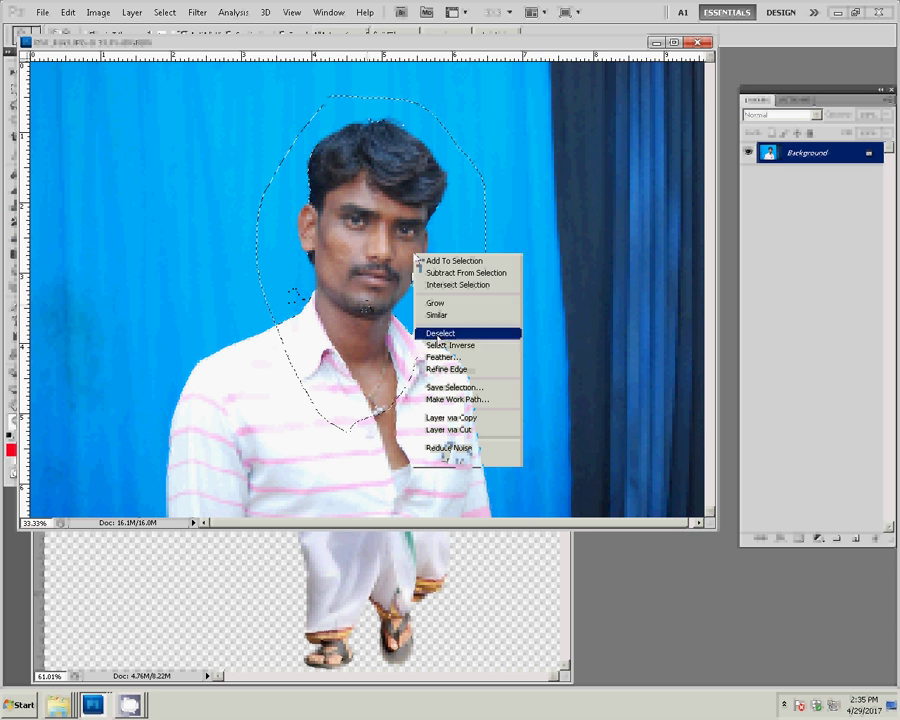
{"action": "left_click", "coordinate": [443, 357]}
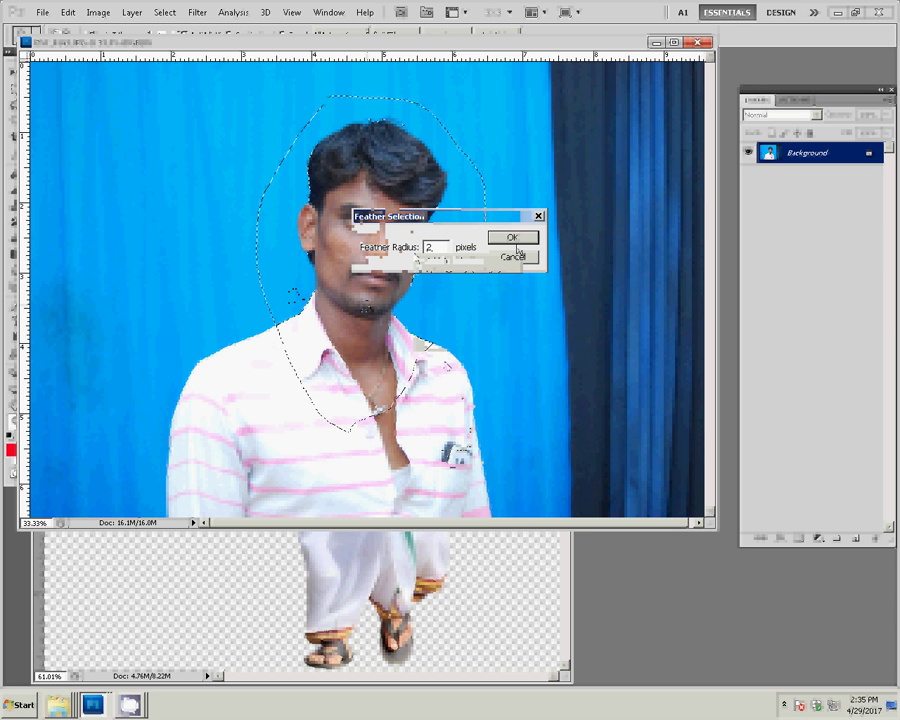
{"action": "left_click", "coordinate": [512, 237]}
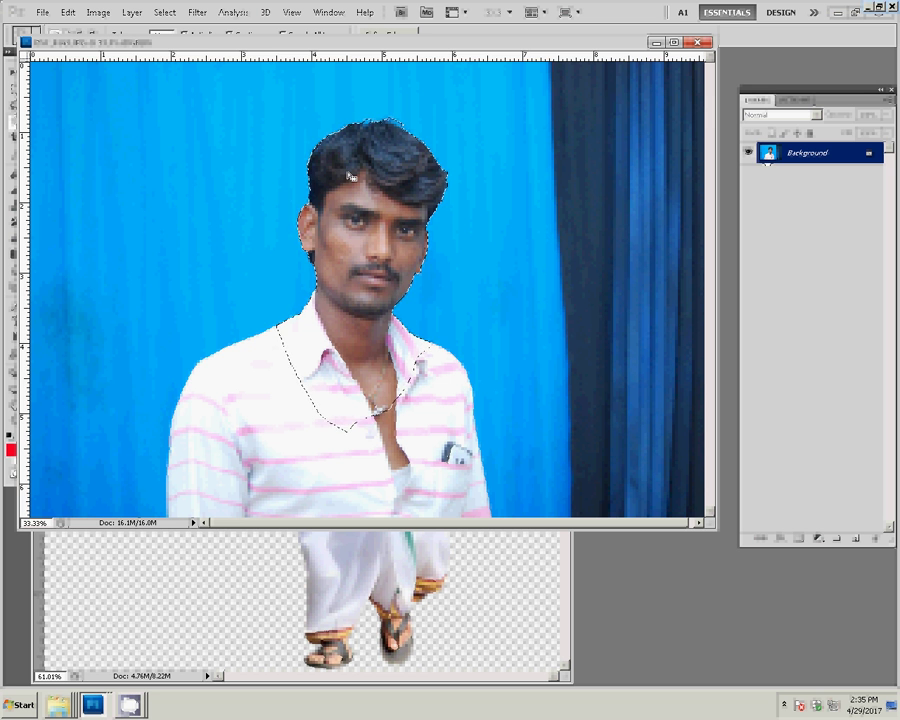
Copy the feathered selection to Layer 1 via Layer via Copy, deselect, and start Free Transform
{"action": "left_click", "coordinate": [131, 12]}
{"action": "mouse_move", "coordinate": [138, 27]}
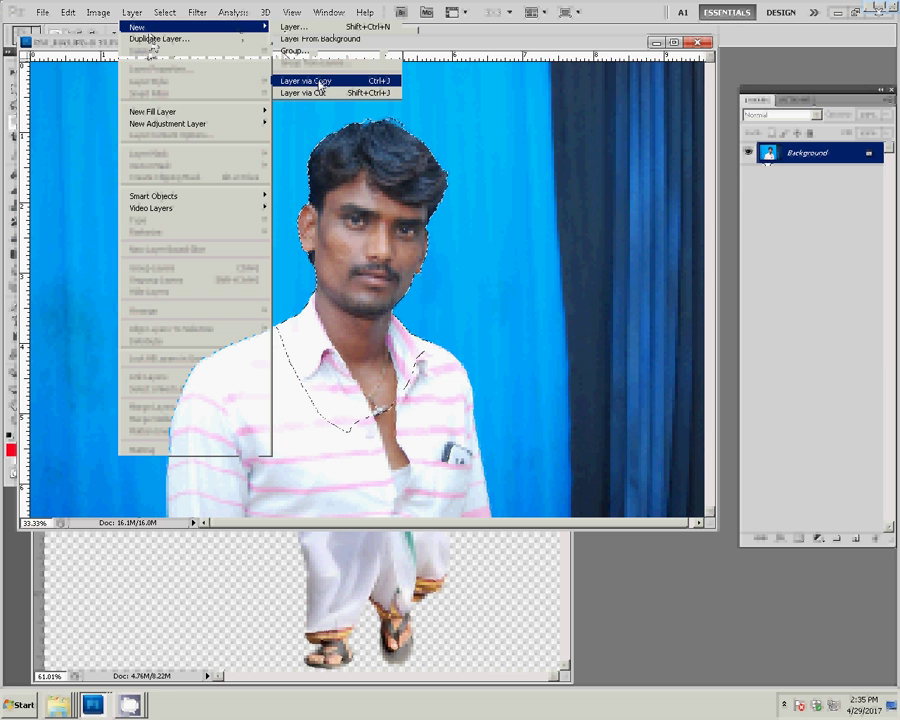
{"action": "left_click", "coordinate": [320, 84]}
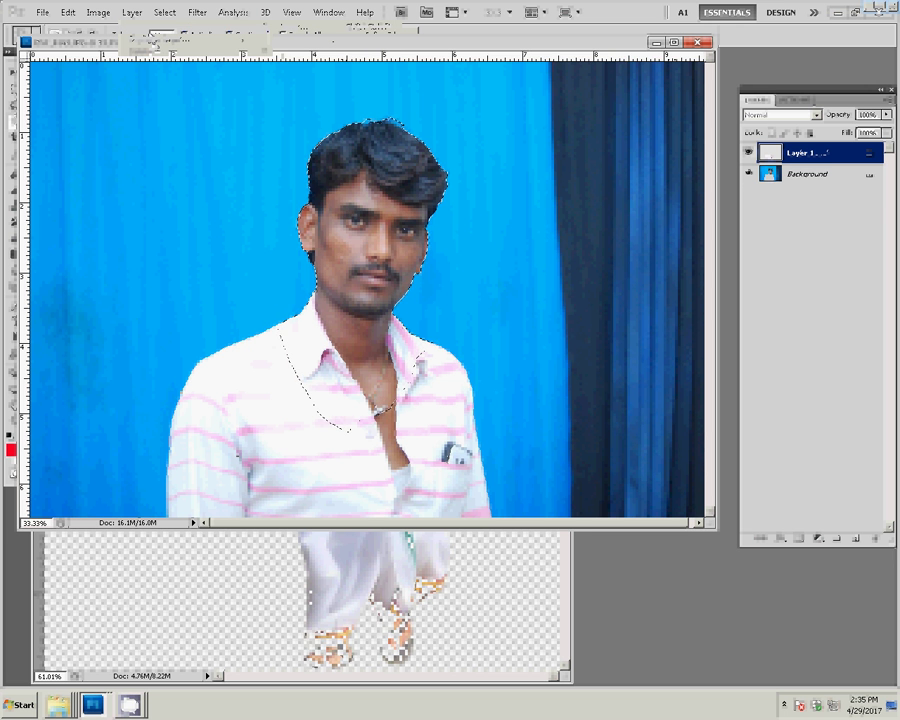
{"action": "key", "text": "ctrl+d"}
{"action": "left_click", "coordinate": [13, 71]}
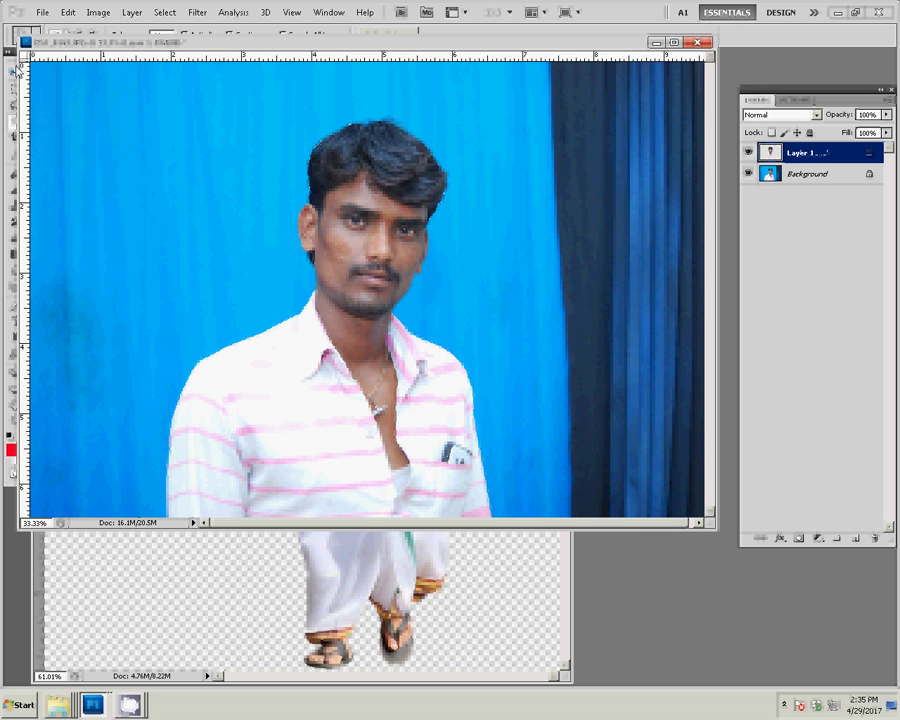
{"action": "key", "text": "ctrl+t"}
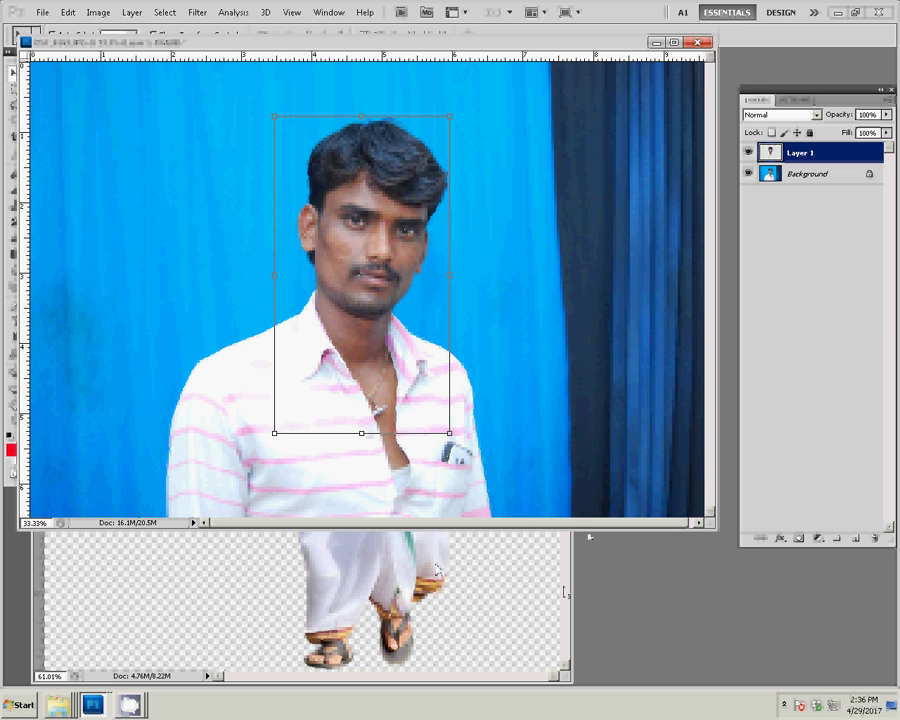
Make a new document from the 4 in X 6 in preset, 300 ppi, white background
{"action": "left_click", "coordinate": [42, 12]}
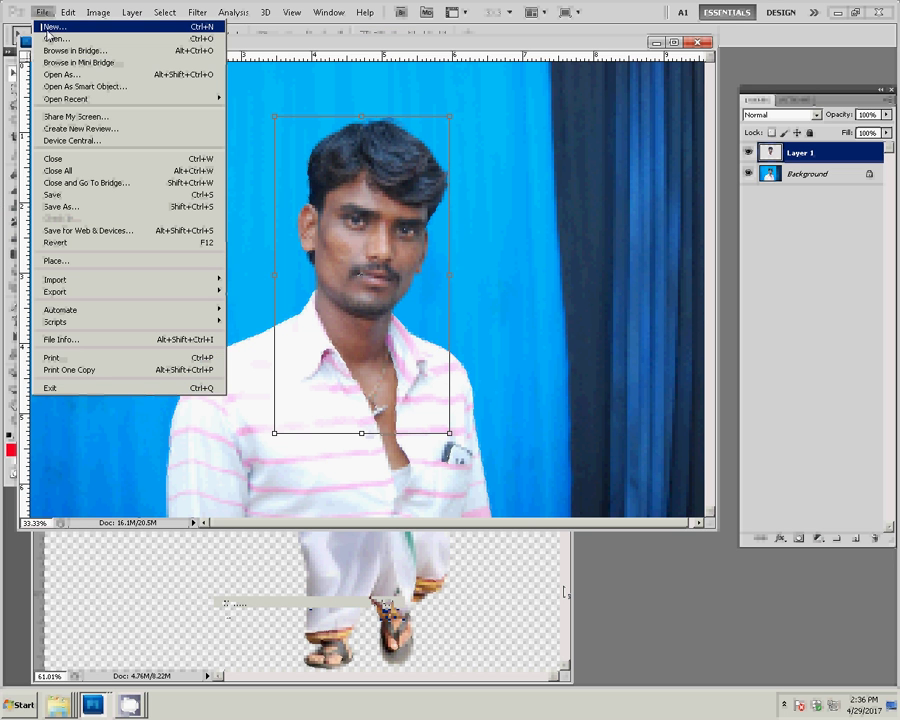
{"action": "left_click", "coordinate": [52, 26]}
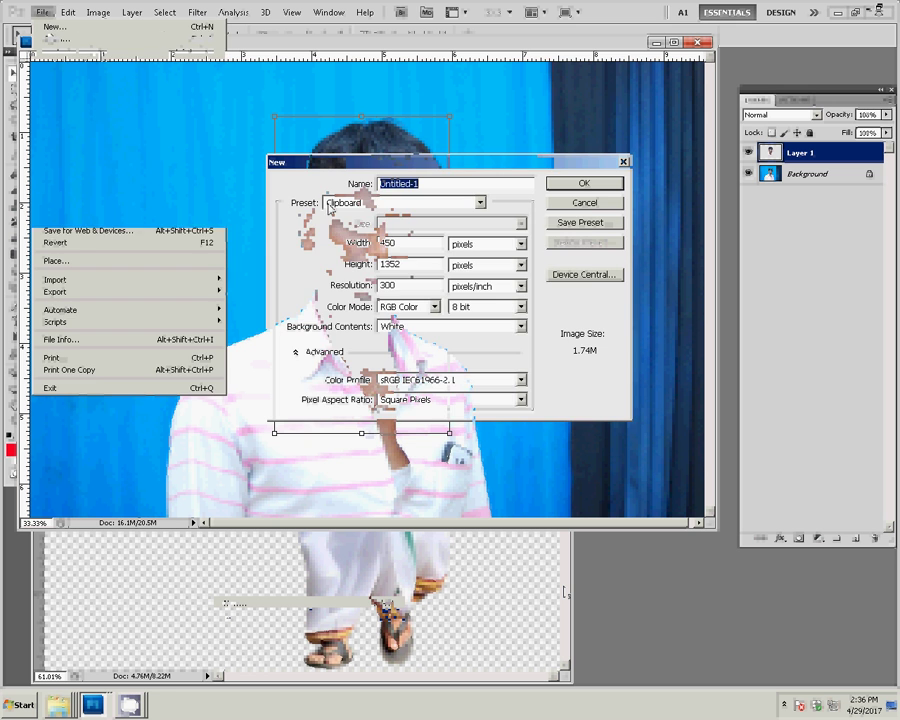
{"action": "left_click", "coordinate": [479, 202]}
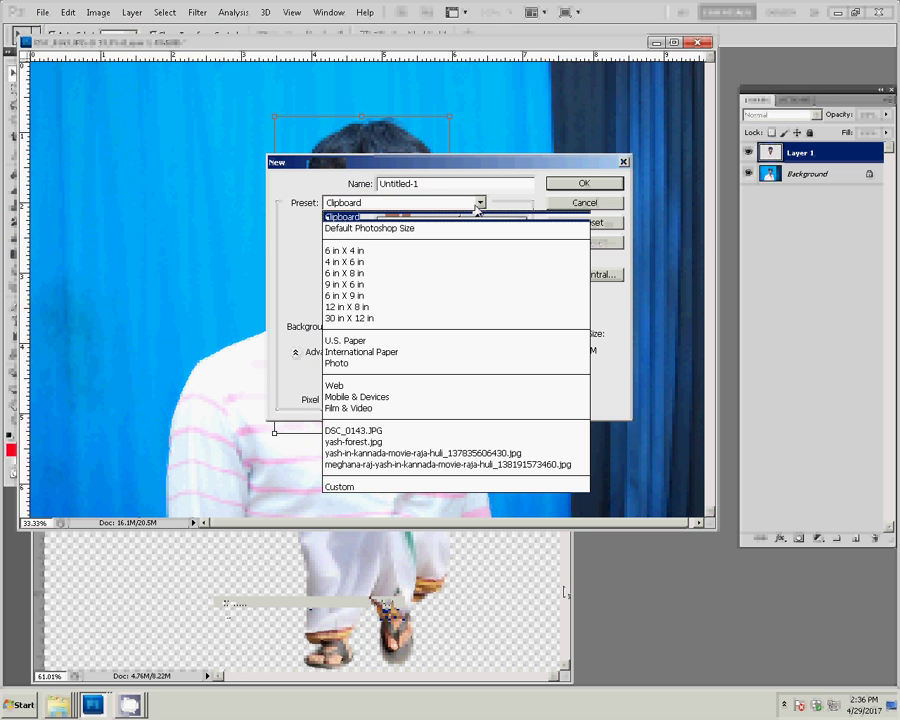
{"action": "left_click", "coordinate": [370, 262]}
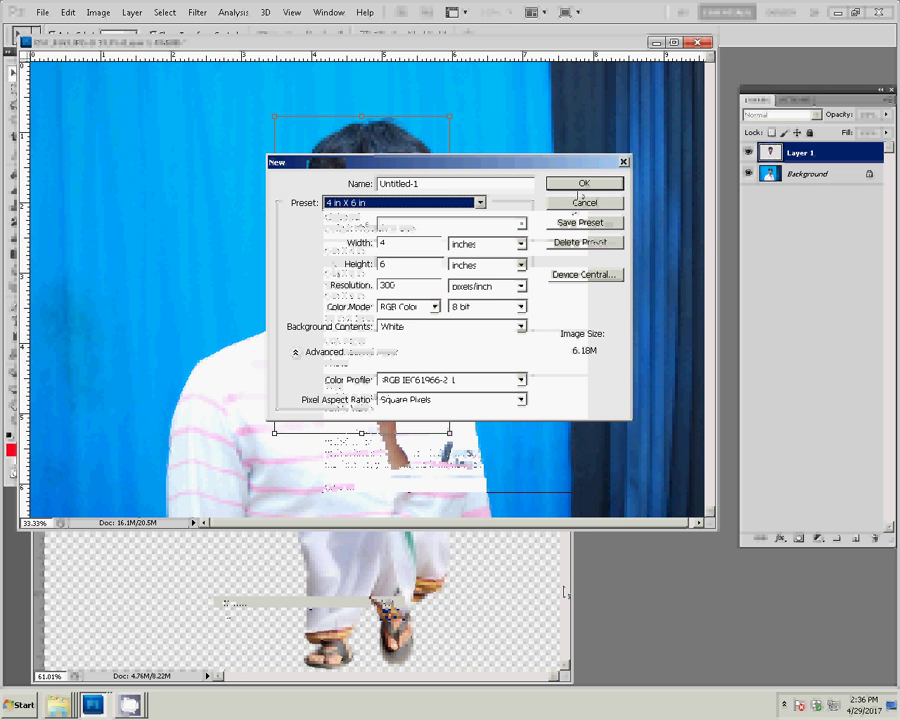
{"action": "left_click", "coordinate": [580, 187]}
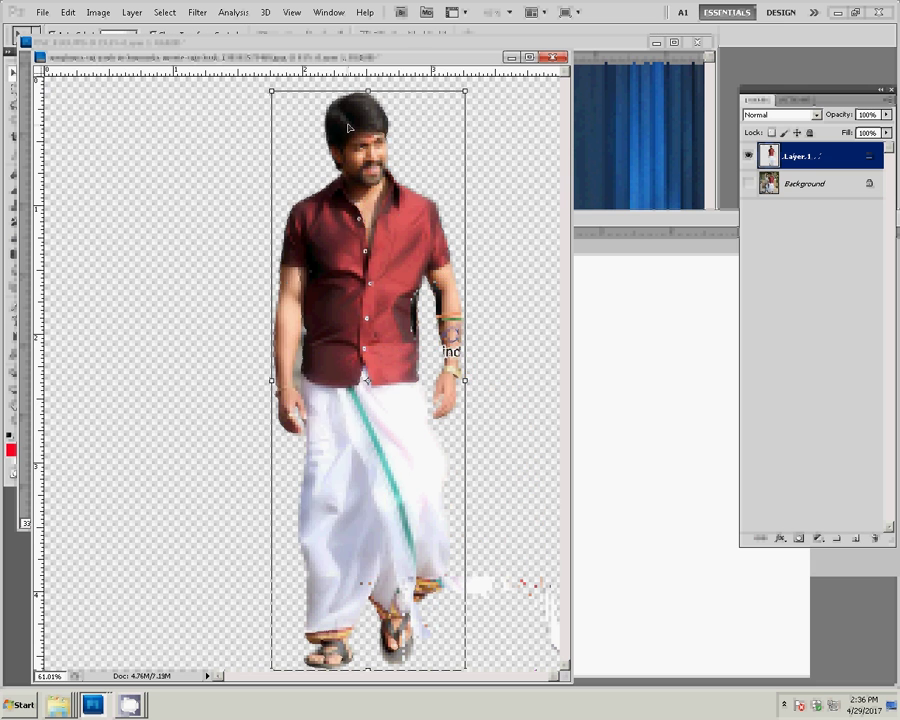
Drag the full red-shirt figure into the white 4 × 6 document
{"action": "left_click_drag", "start_coordinate": [348, 127], "coordinate": [660, 420]}
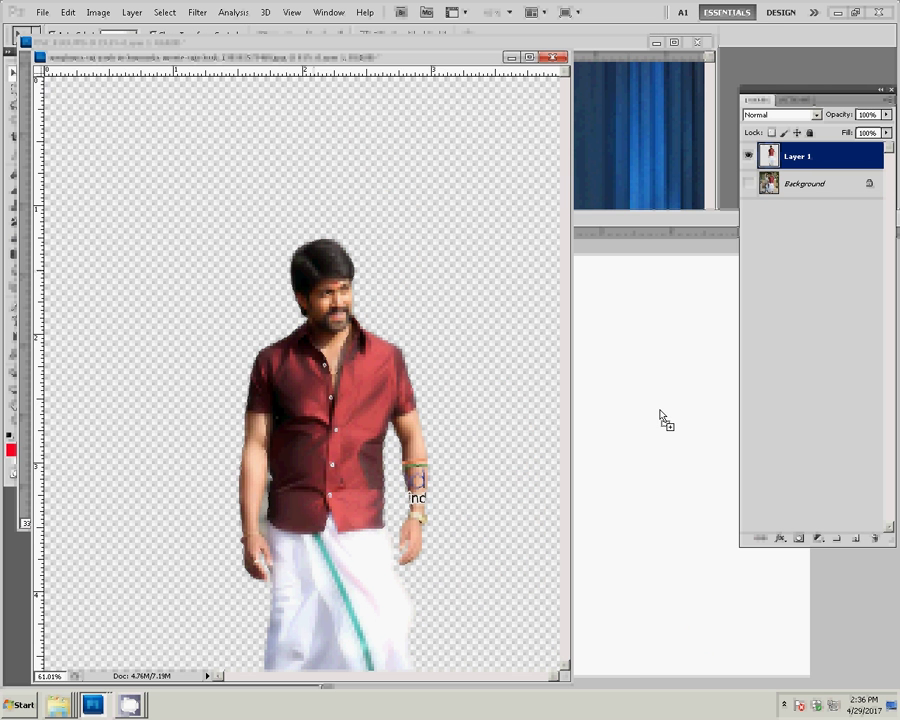
{"action": "key", "text": "ctrl+t"}
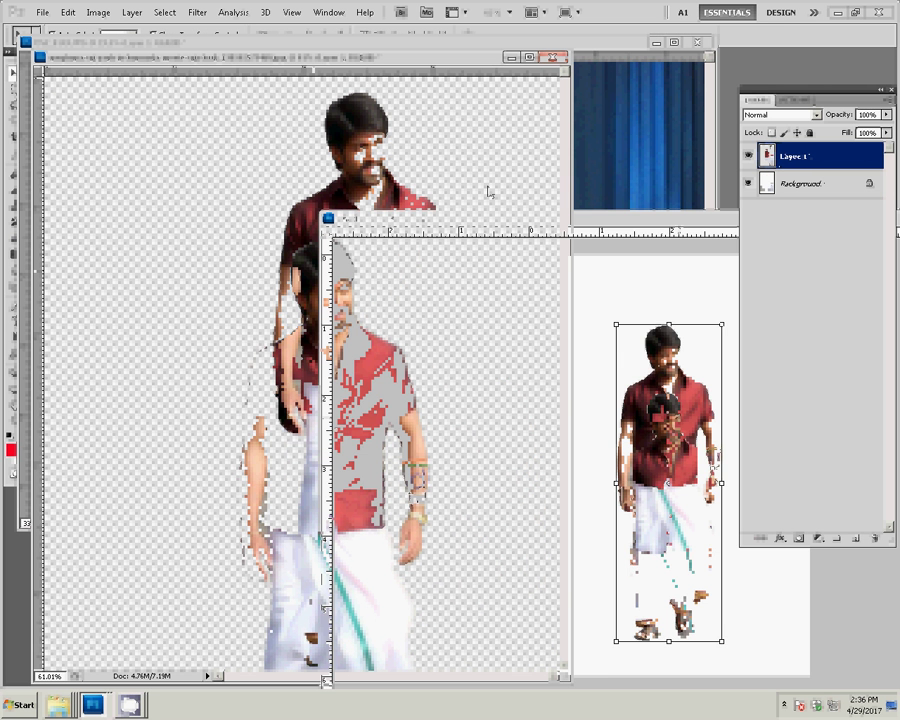
{"action": "left_click", "coordinate": [500, 57]}
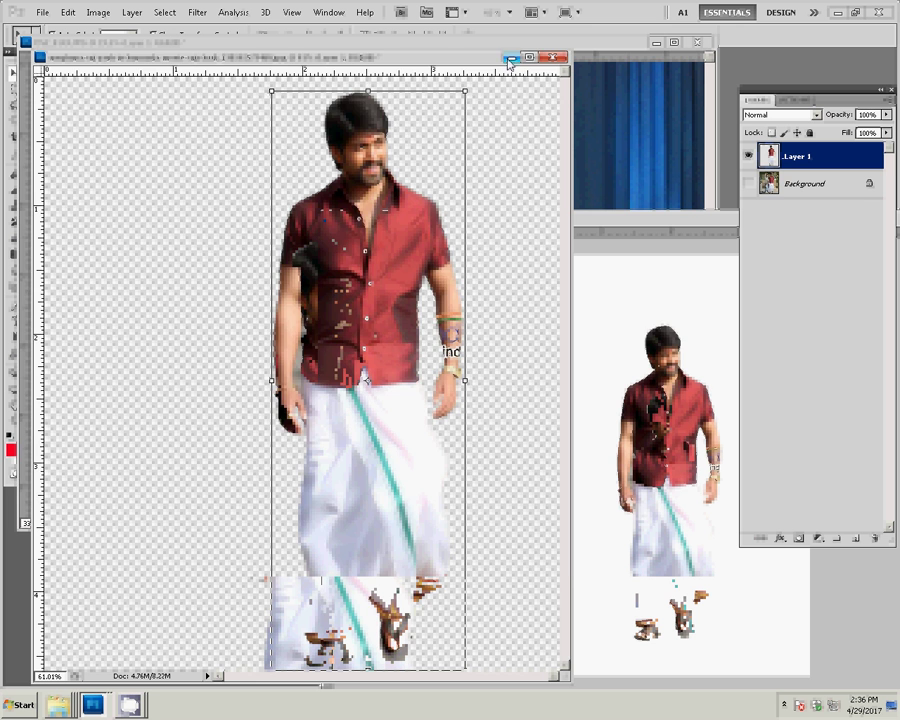
{"action": "left_click", "coordinate": [510, 57]}
Drag the man from the blue-background photo in and shrink him beside the figure
{"action": "left_click", "coordinate": [356, 41]}
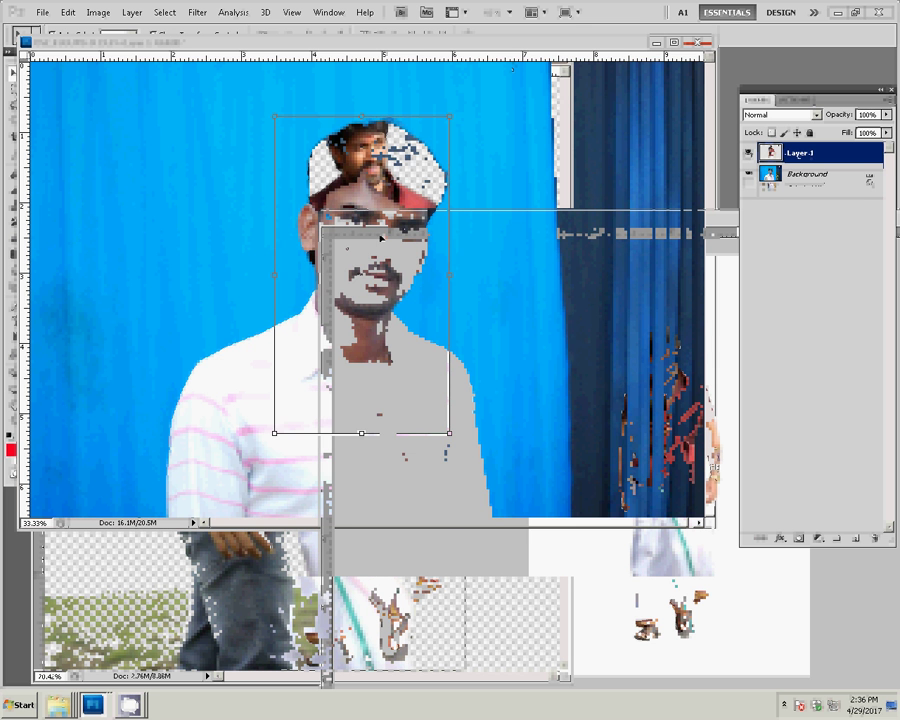
{"action": "mouse_move", "coordinate": [380, 237]}
{"action": "left_mouse_down"}
{"action": "mouse_move", "coordinate": [668, 483]}
{"action": "mouse_move", "coordinate": [703, 276]}
{"action": "left_mouse_up"}
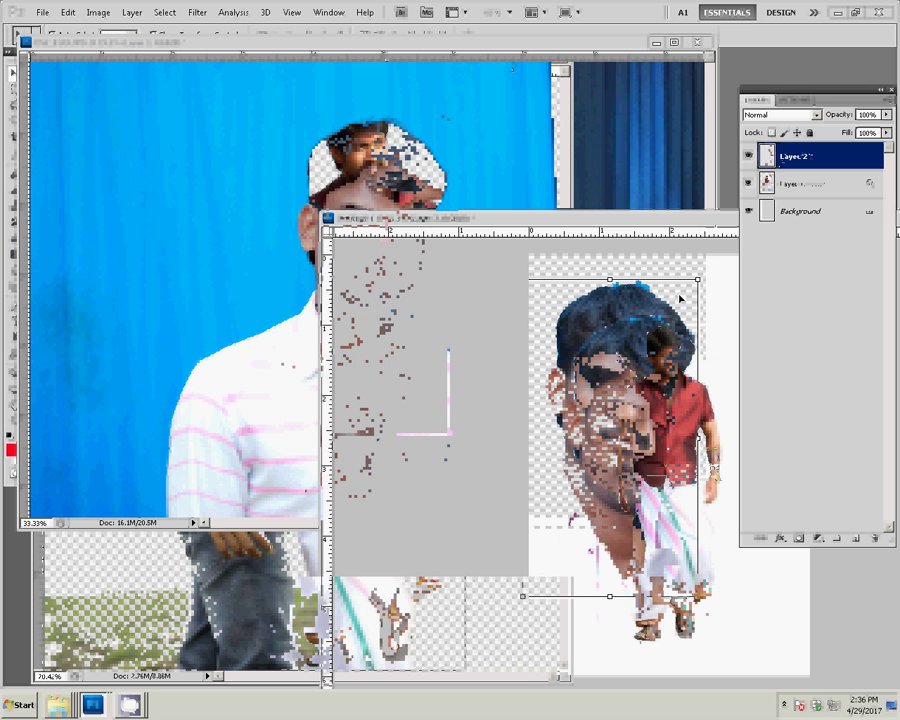
{"action": "mouse_move", "coordinate": [702, 275]}
{"action": "left_mouse_down"}
{"action": "mouse_move", "coordinate": [641, 362]}
{"action": "mouse_move", "coordinate": [638, 352]}
{"action": "left_mouse_up"}
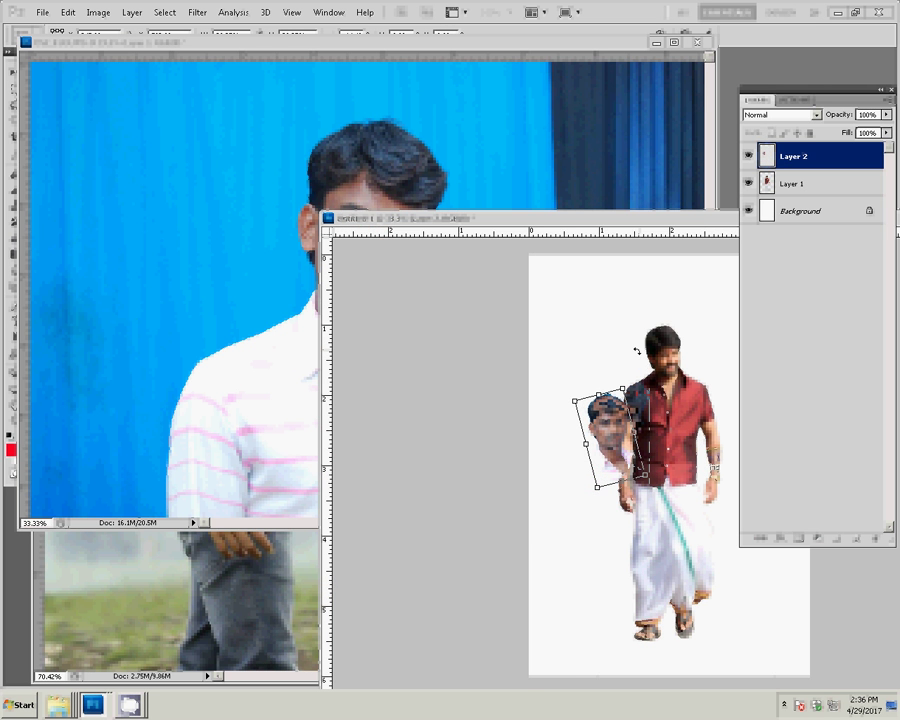
Rotate the pasted head counterclockwise and move it onto the figure's head
{"action": "key", "text": "Return"}
{"action": "left_click", "coordinate": [536, 40]}
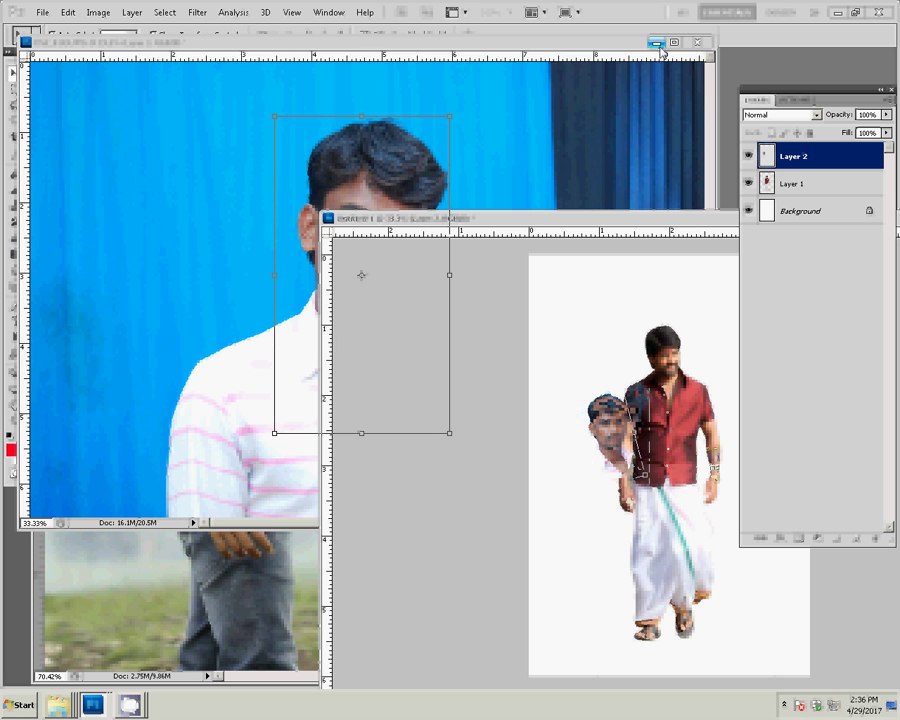
{"action": "left_click", "coordinate": [656, 43]}
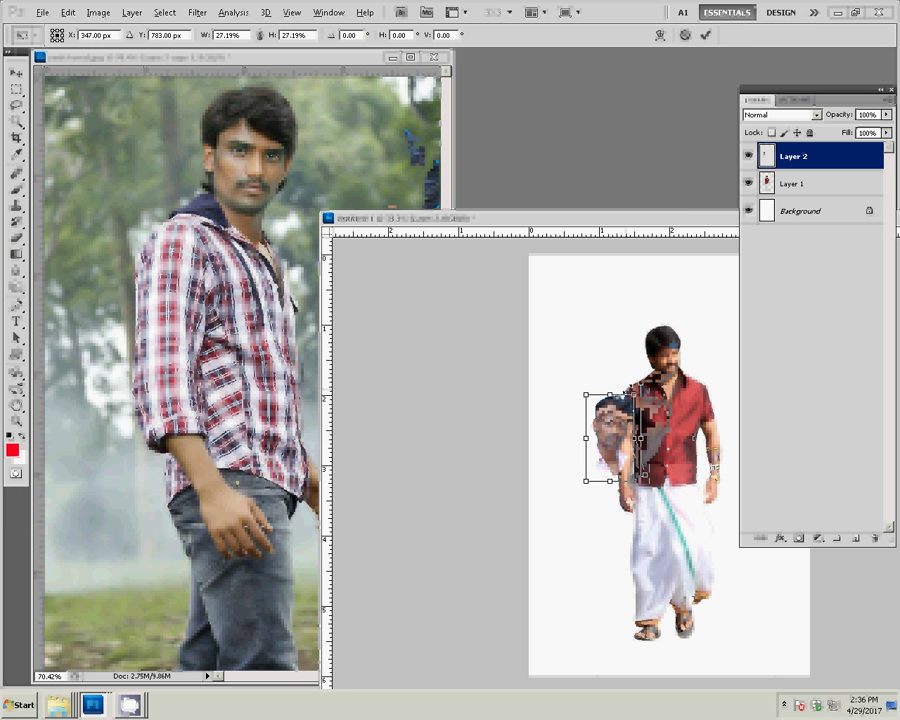
{"action": "left_click_drag", "start_coordinate": [648, 372], "coordinate": [636, 358]}
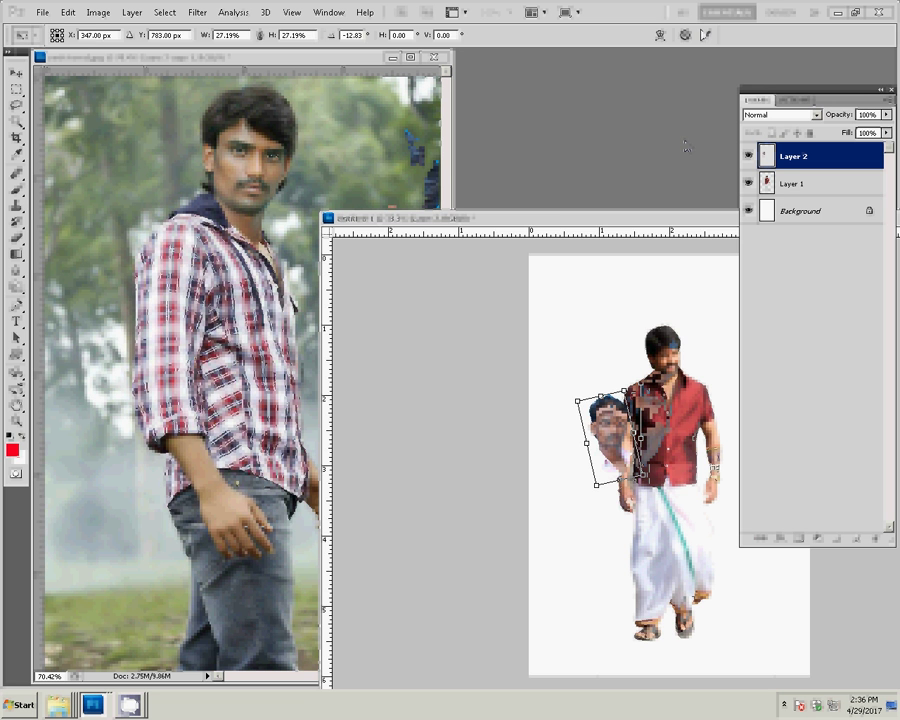
{"action": "key", "text": "Return"}
{"action": "left_click_drag", "start_coordinate": [560, 222], "coordinate": [357, 171]}
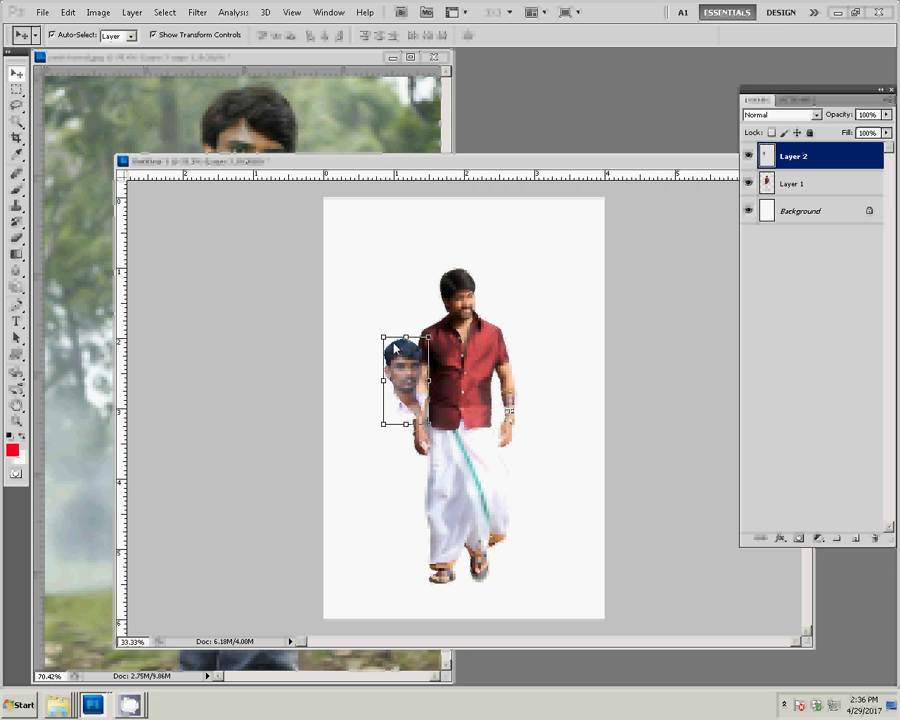
{"action": "left_click_drag", "start_coordinate": [395, 347], "coordinate": [437, 223]}
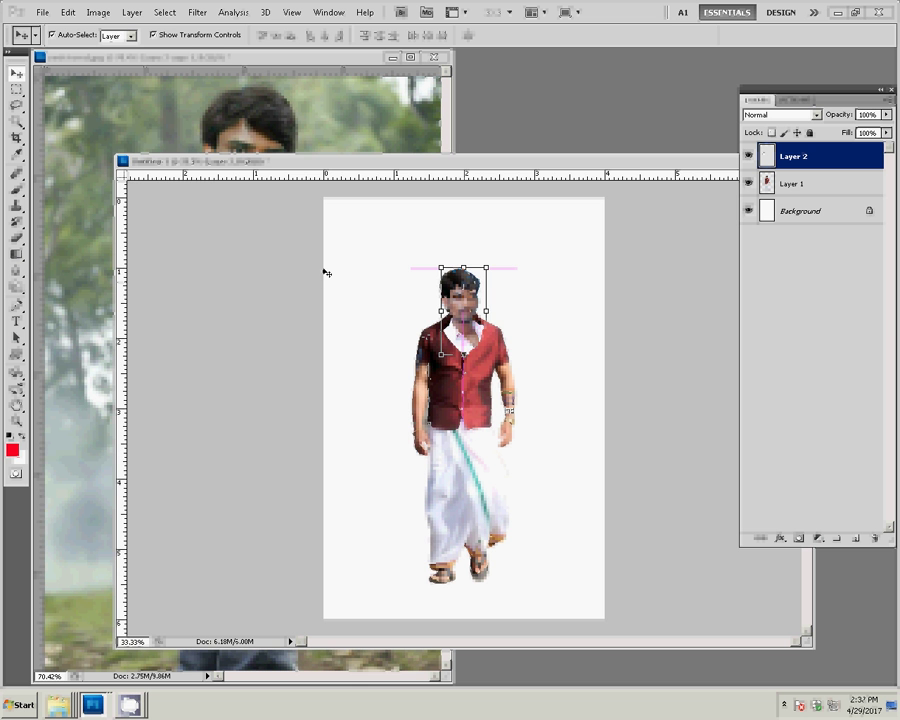
Hide the Background layer, rescale the face to about 93%, and nudge it up
{"action": "left_click", "coordinate": [748, 211]}
{"action": "key", "text": "z"}
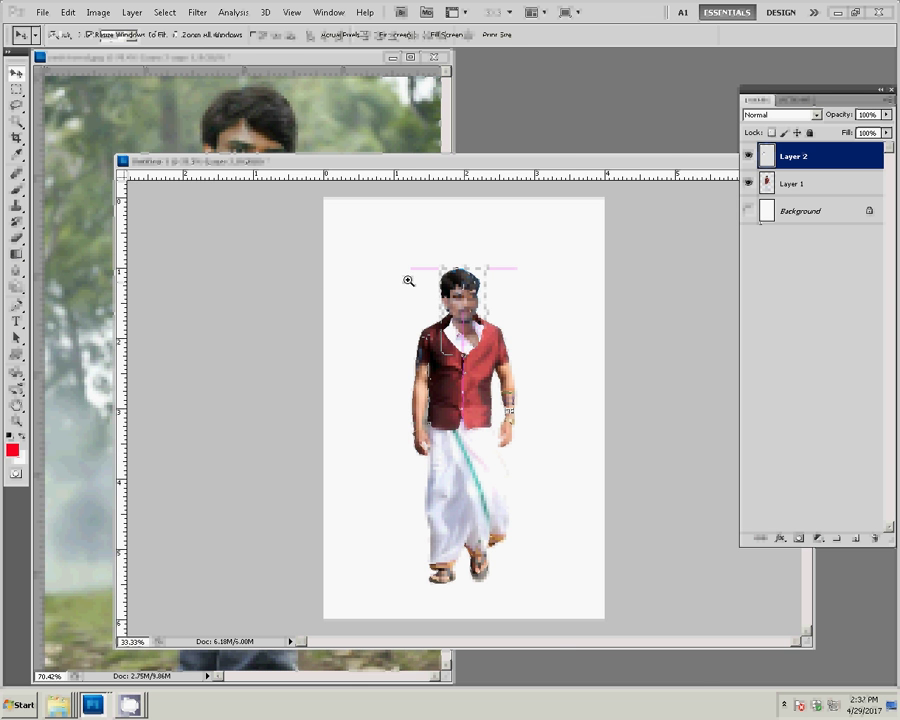
{"action": "left_click_drag", "start_coordinate": [515, 379], "coordinate": [498, 228]}
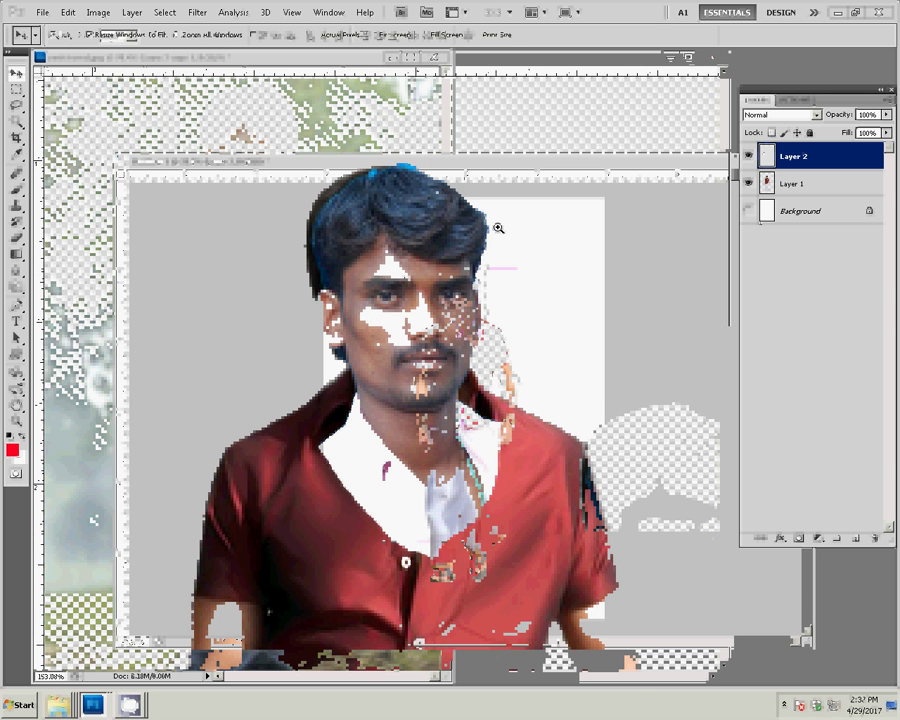
{"action": "key", "text": "v"}
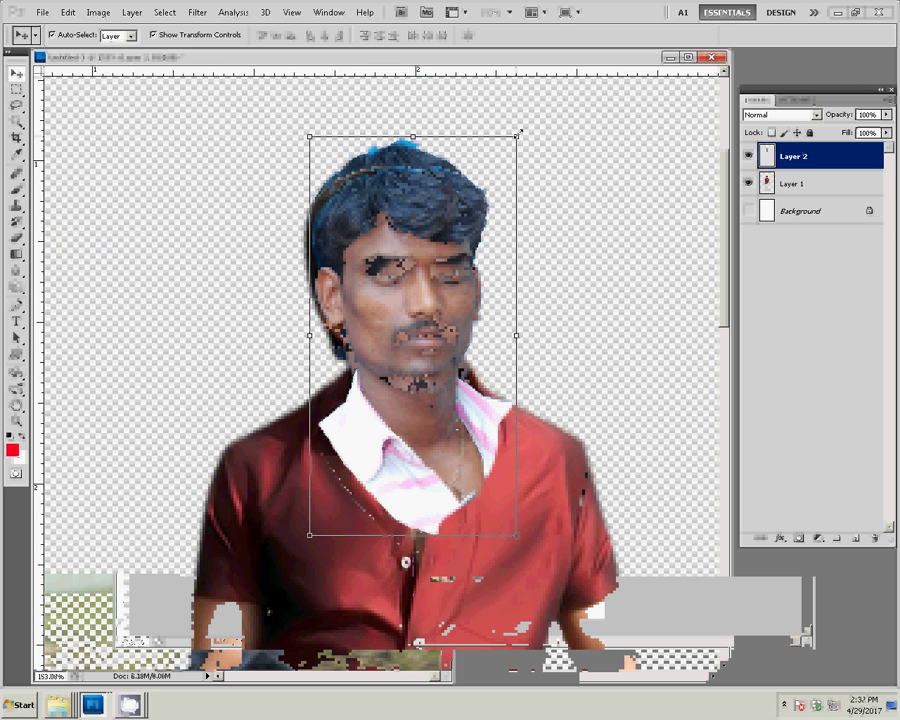
{"action": "mouse_move", "coordinate": [517, 133]}
{"action": "left_mouse_down"}
{"action": "mouse_move", "coordinate": [509, 147]}
{"action": "mouse_move", "coordinate": [523, 129]}
{"action": "left_mouse_up"}
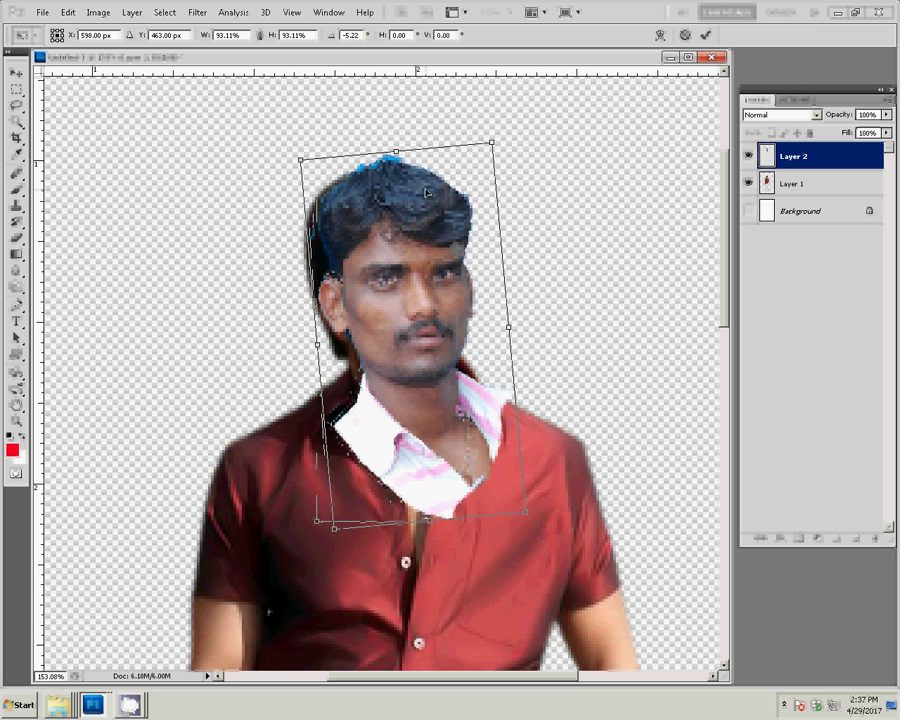
{"action": "key", "text": "Return"}
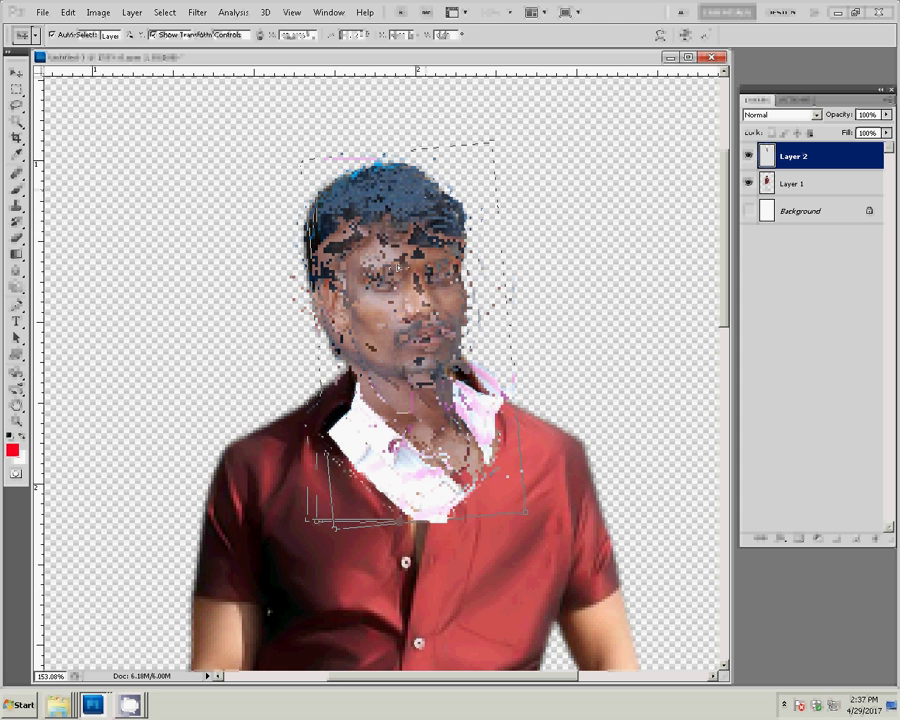
{"action": "mouse_move", "coordinate": [397, 267]}
{"action": "left_mouse_down"}
{"action": "mouse_move", "coordinate": [395, 257]}
{"action": "mouse_move", "coordinate": [397, 264]}
{"action": "left_mouse_up"}
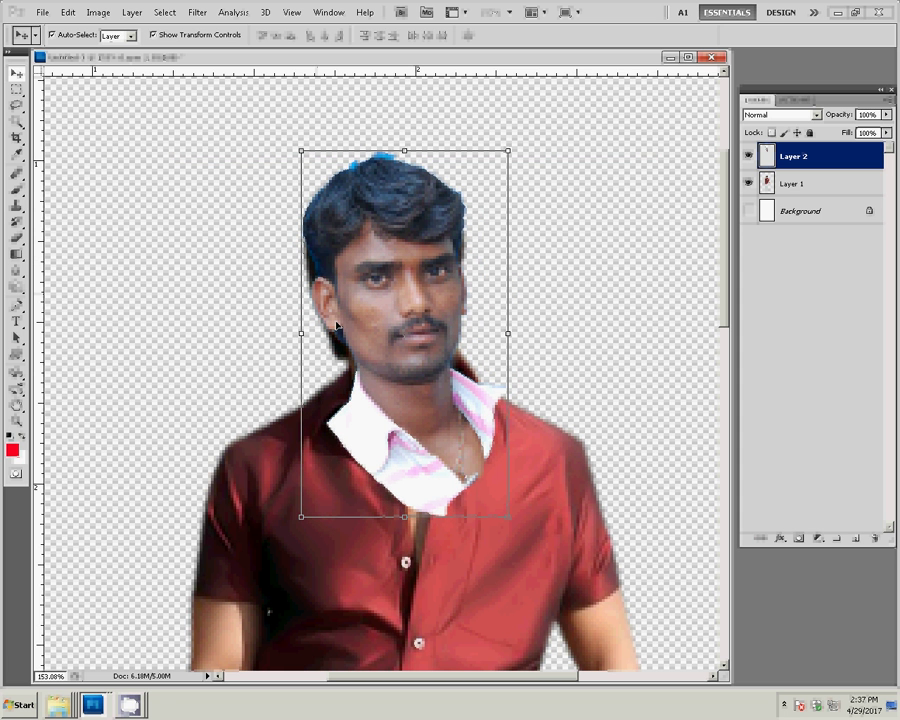
Color Balance the pasted face: highlights toward red, midtones −21 toward yellow
{"action": "key", "text": "z"}
{"action": "left_click", "coordinate": [383, 236]}
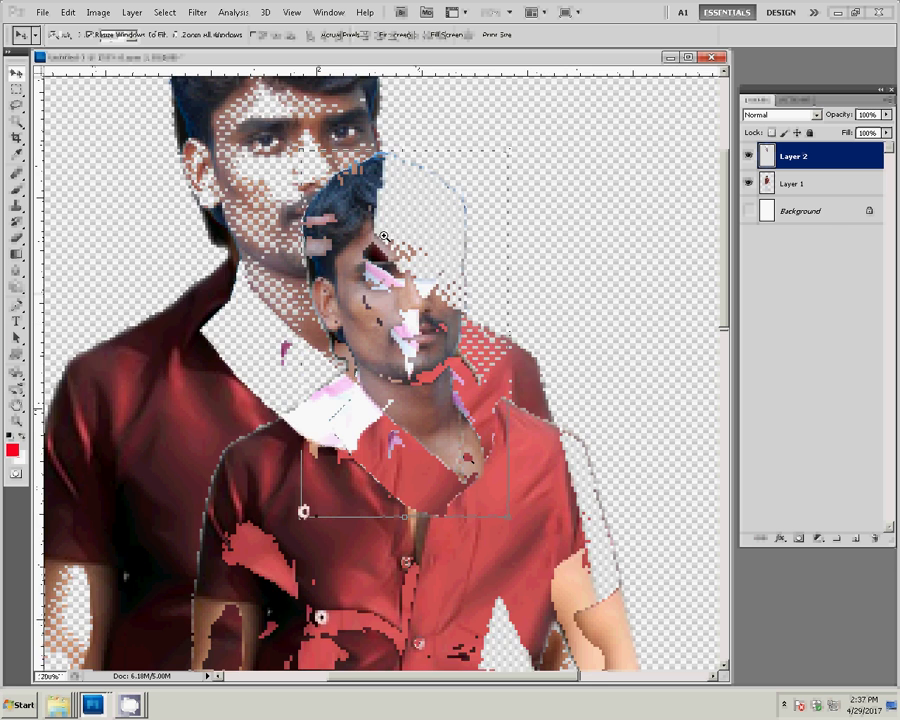
{"action": "key", "text": "v"}
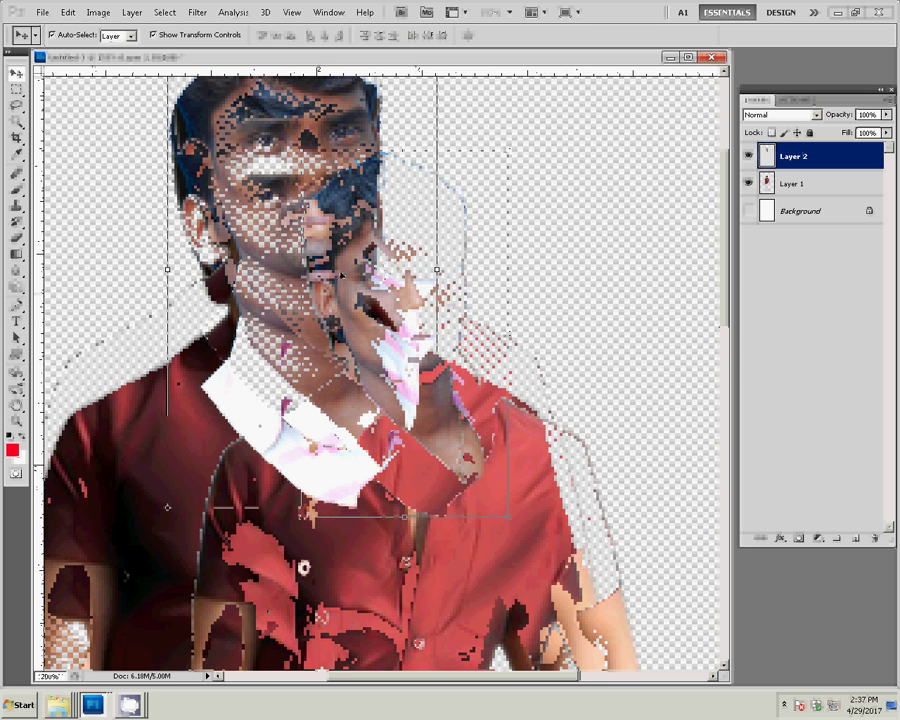
{"action": "key", "text": "ctrl+b"}
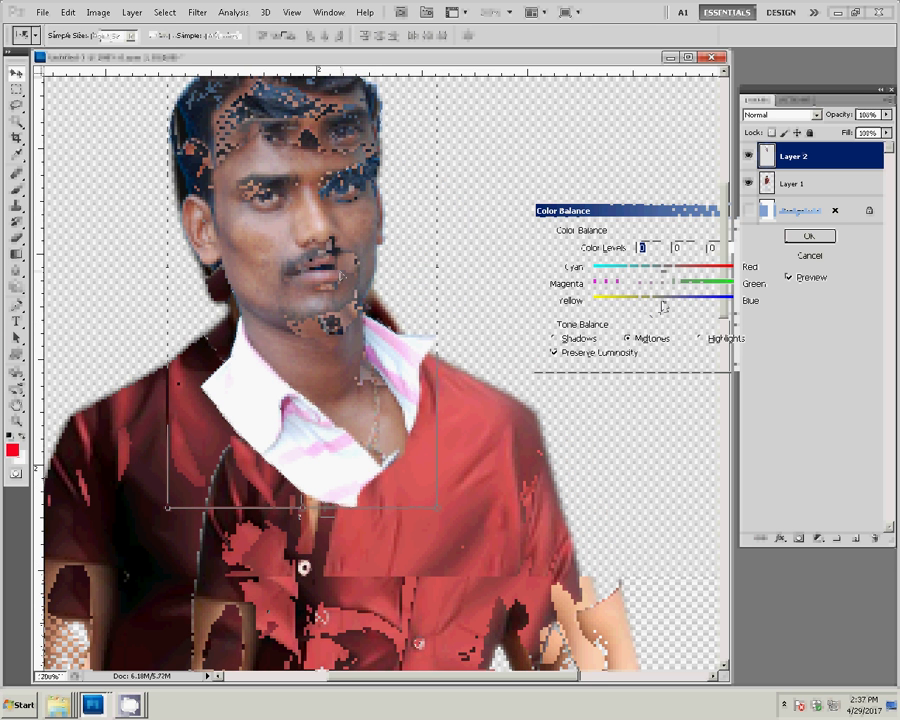
{"action": "left_click", "coordinate": [710, 339]}
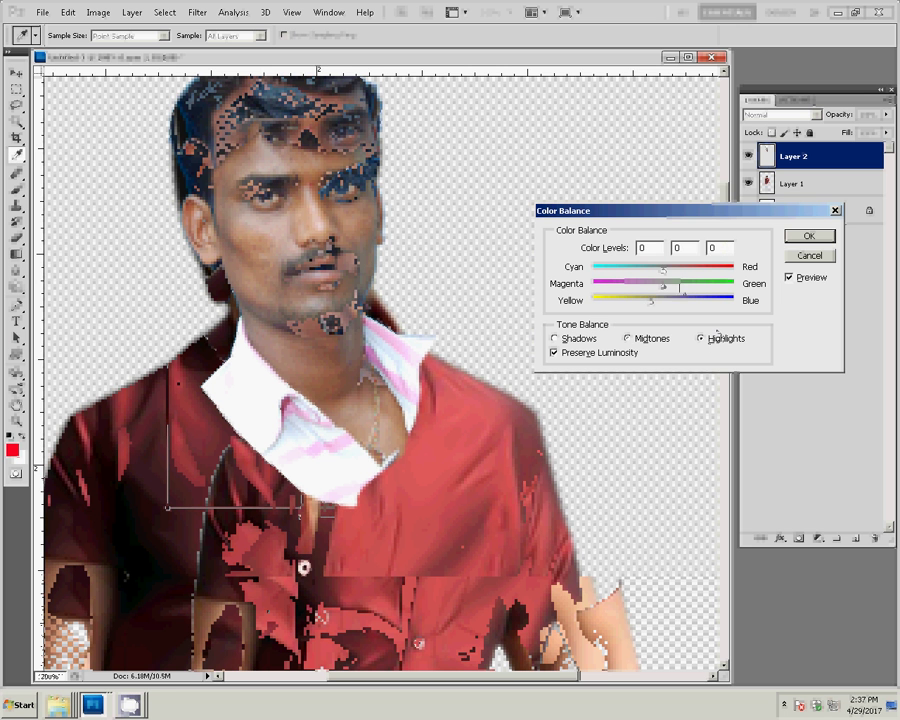
{"action": "left_click_drag", "start_coordinate": [674, 278], "coordinate": [685, 279]}
{"action": "key", "text": "Return"}
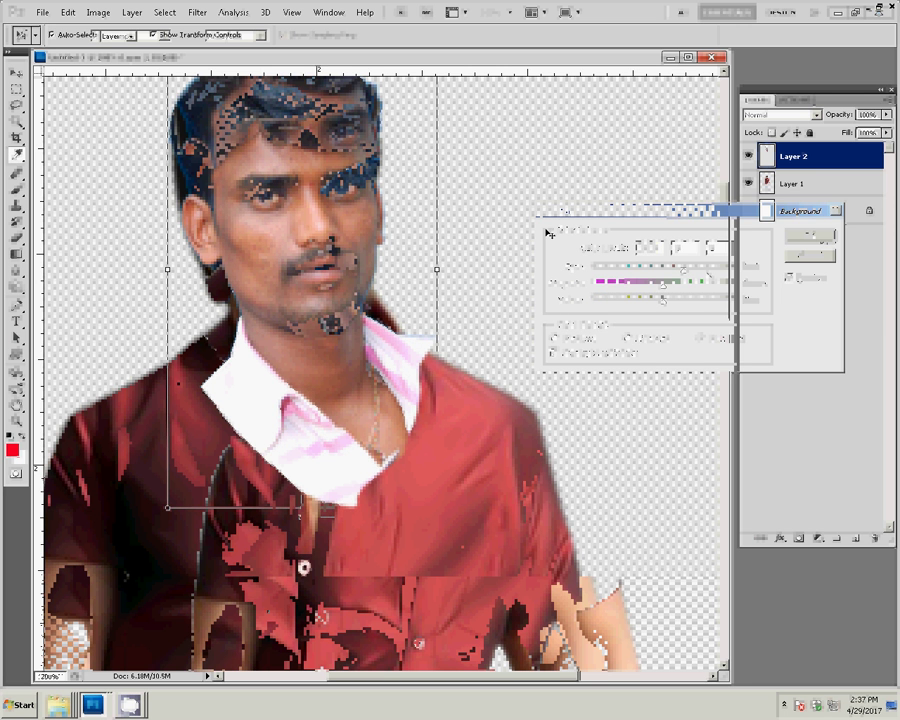
{"action": "left_click_drag", "start_coordinate": [662, 299], "coordinate": [648, 301]}
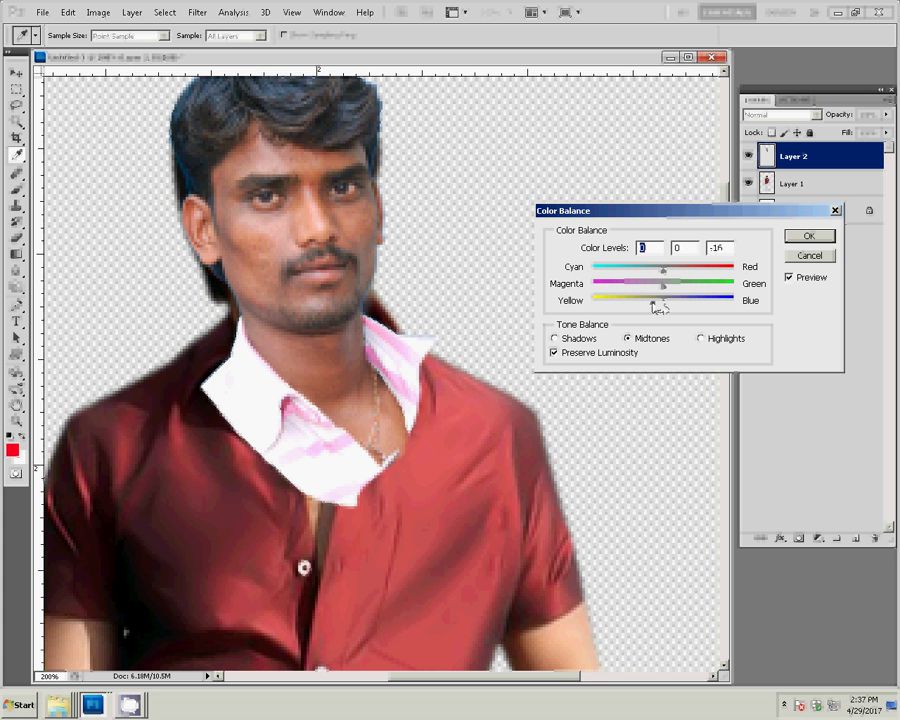
{"action": "left_click", "coordinate": [809, 236]}
{"action": "key", "text": "z"}
{"action": "left_click", "coordinate": [369, 372]}
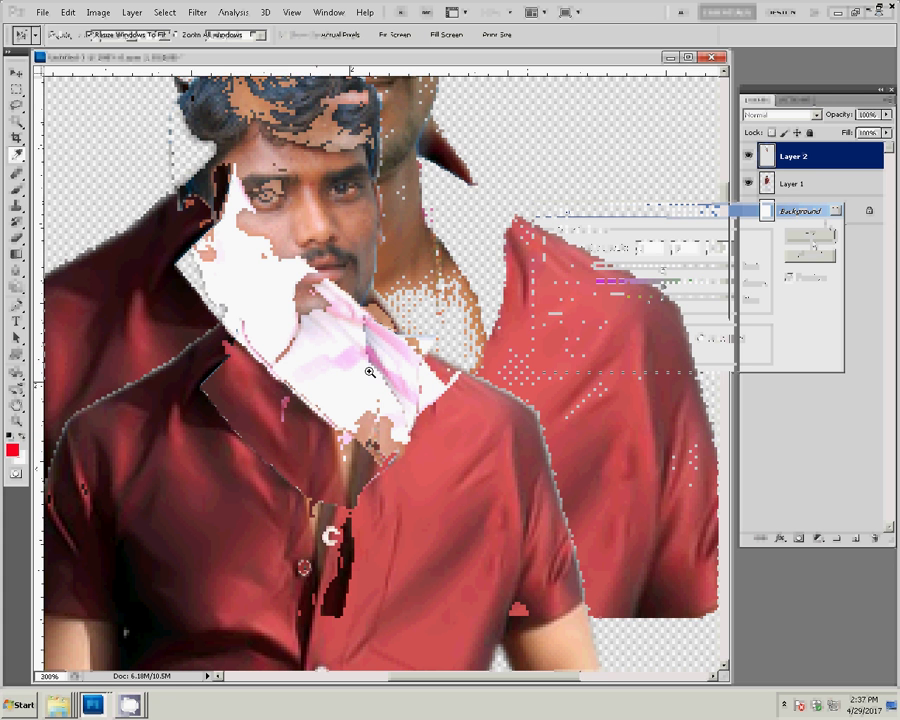
Raise the Eraser's opacity and erase Layer 2's pasted collar, shirt edge and neck-chain area
{"action": "key", "text": "e"}
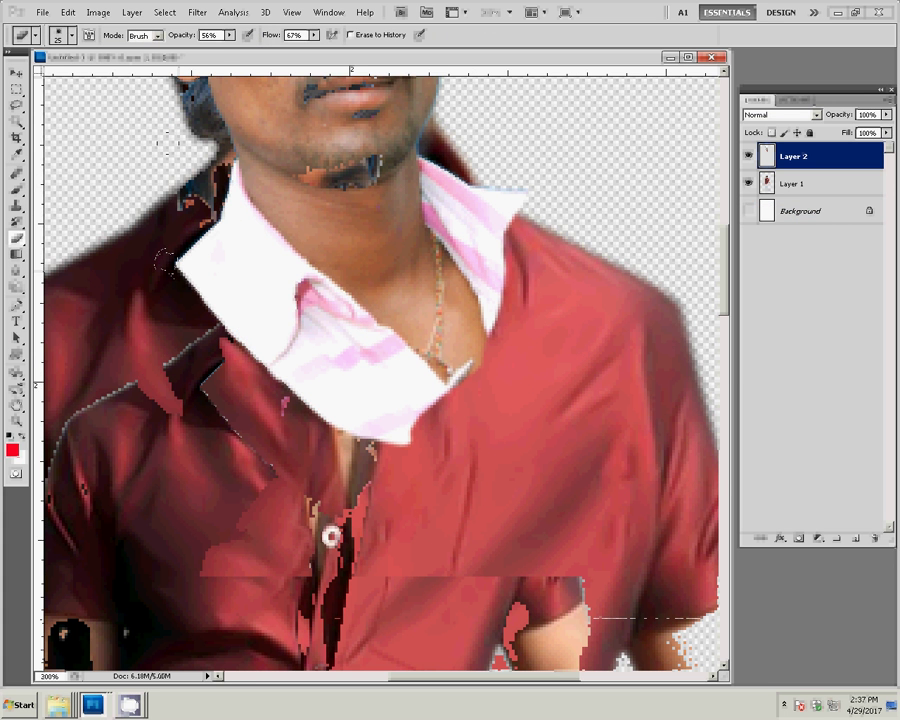
{"action": "left_click", "coordinate": [230, 35]}
{"action": "left_click_drag", "start_coordinate": [231, 47], "coordinate": [266, 48]}
{"action": "mouse_move", "coordinate": [203, 285]}
{"action": "left_mouse_down"}
{"action": "mouse_move", "coordinate": [185, 233]}
{"action": "mouse_move", "coordinate": [203, 185]}
{"action": "mouse_move", "coordinate": [270, 266]}
{"action": "mouse_move", "coordinate": [300, 376]}
{"action": "left_mouse_up"}
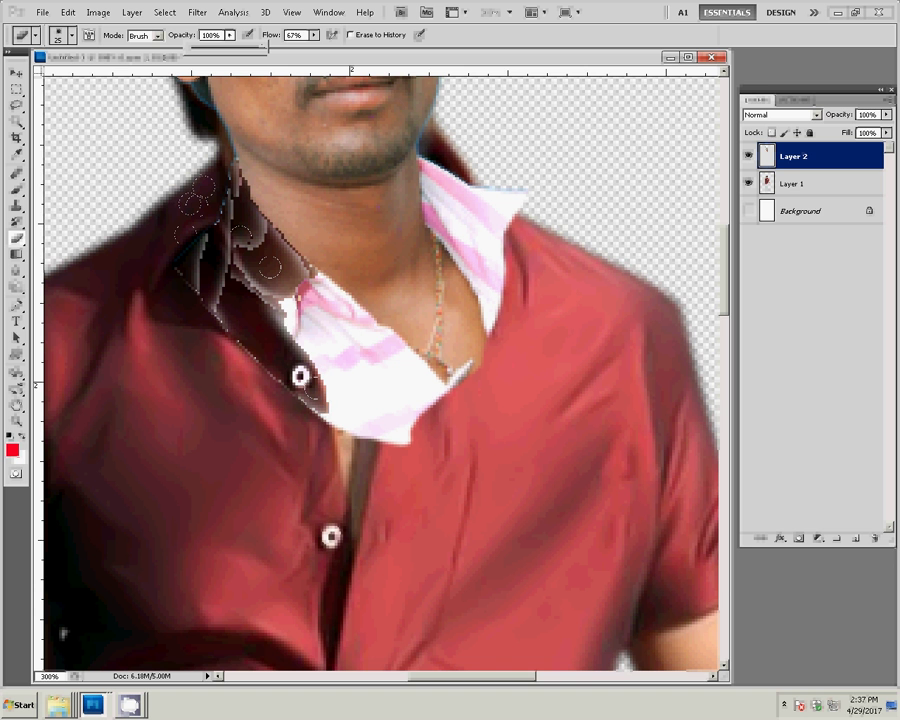
{"action": "left_click_drag", "start_coordinate": [380, 328], "coordinate": [360, 400]}
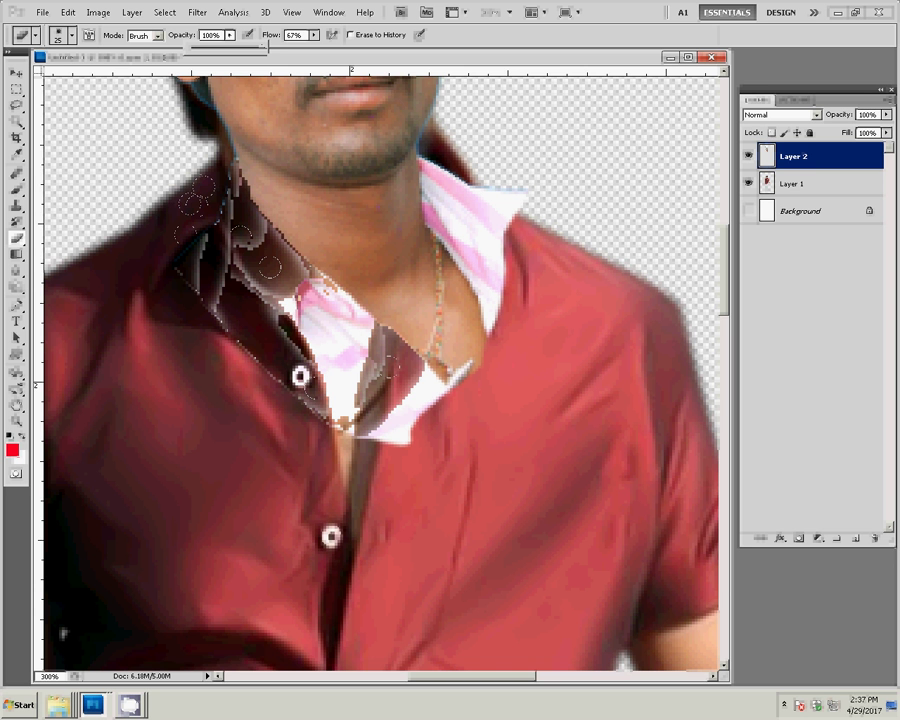
{"action": "left_click_drag", "start_coordinate": [410, 340], "coordinate": [345, 420]}
{"action": "left_click_drag", "start_coordinate": [440, 290], "coordinate": [432, 350]}
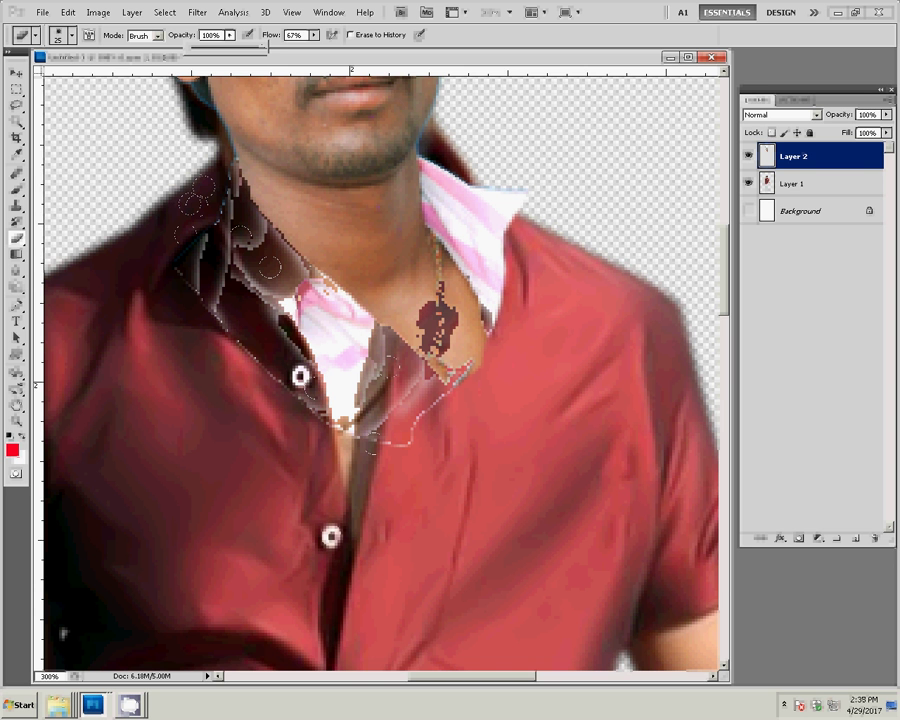
{"action": "left_click_drag", "start_coordinate": [428, 165], "coordinate": [465, 245]}
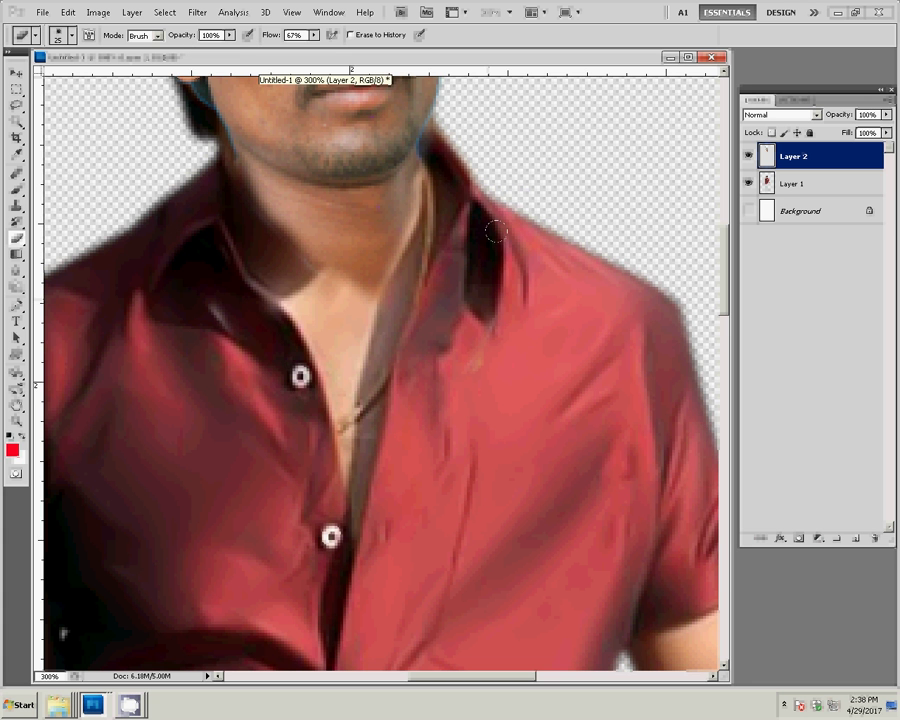
{"action": "scroll", "coordinate": [482, 274], "scroll_direction": "up", "scroll_amount": 3}
{"action": "scroll", "coordinate": [482, 274], "scroll_direction": "up", "scroll_amount": 2}
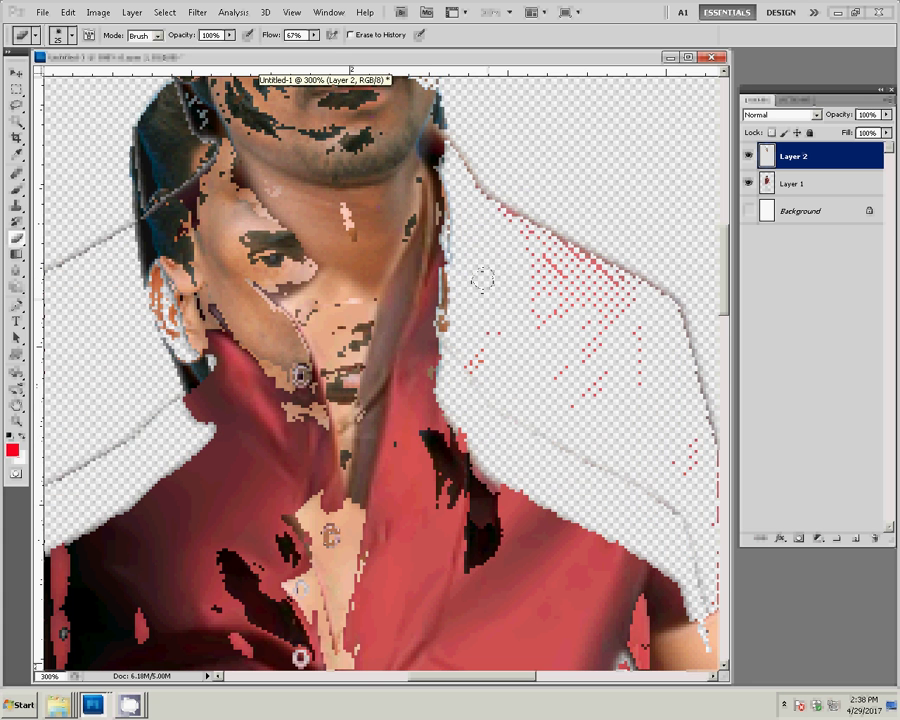
{"action": "scroll", "coordinate": [459, 295], "scroll_direction": "up", "scroll_amount": 2}
On Layer 1, erase stray hair and edge pixels along the neck and the face's right edge
{"action": "left_click", "coordinate": [793, 185]}
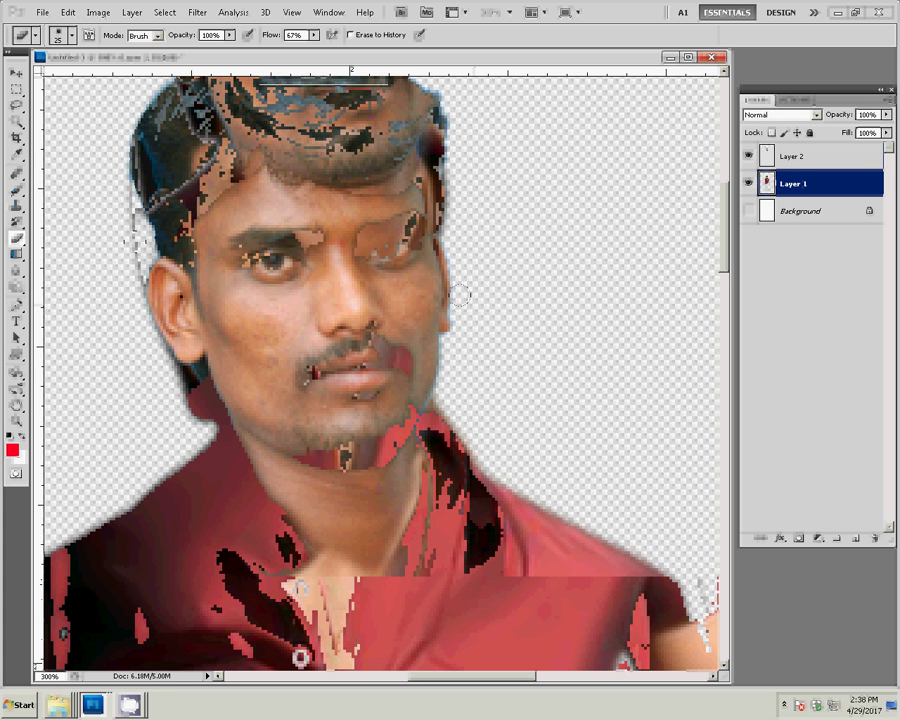
{"action": "left_click_drag", "start_coordinate": [140, 330], "coordinate": [160, 375]}
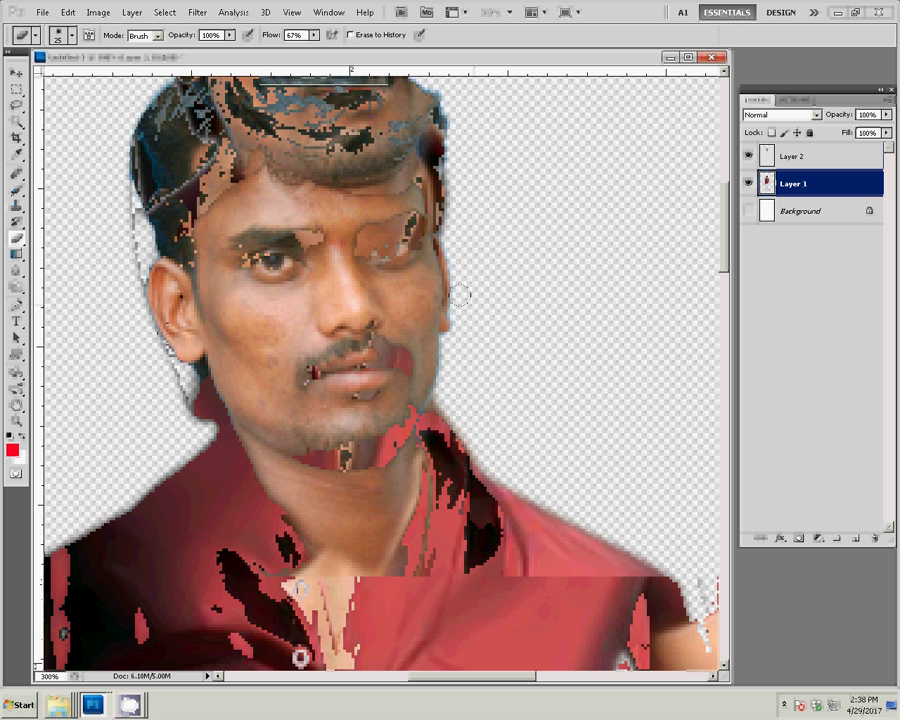
{"action": "key", "text": "bracketleft"}
{"action": "key", "text": "bracketleft"}
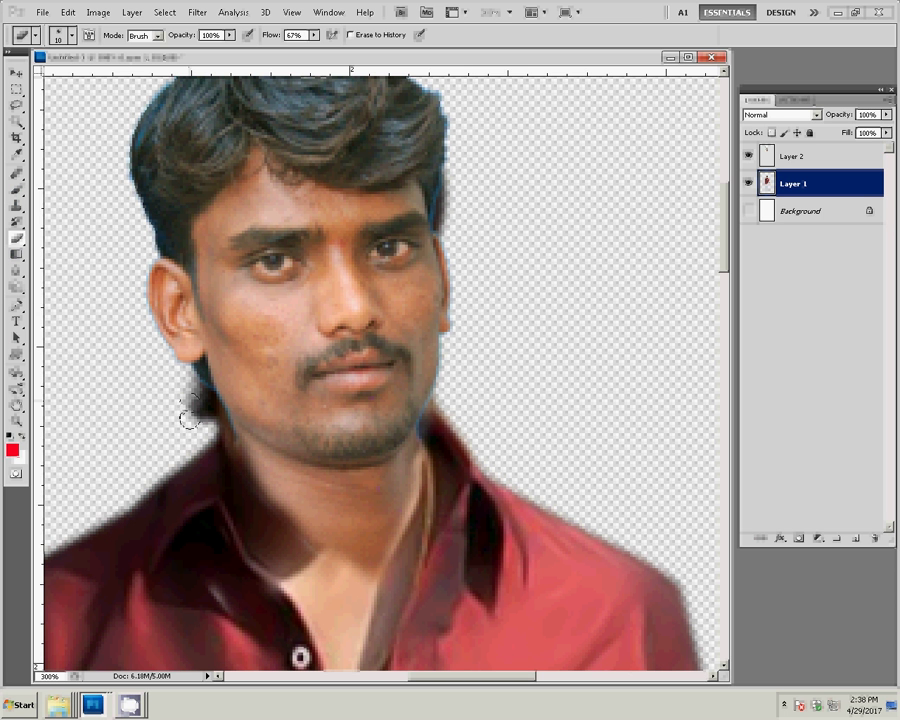
{"action": "mouse_move", "coordinate": [190, 412]}
{"action": "left_mouse_down"}
{"action": "mouse_move", "coordinate": [197, 396]}
{"action": "mouse_move", "coordinate": [206, 421]}
{"action": "mouse_move", "coordinate": [189, 374]}
{"action": "left_mouse_up"}
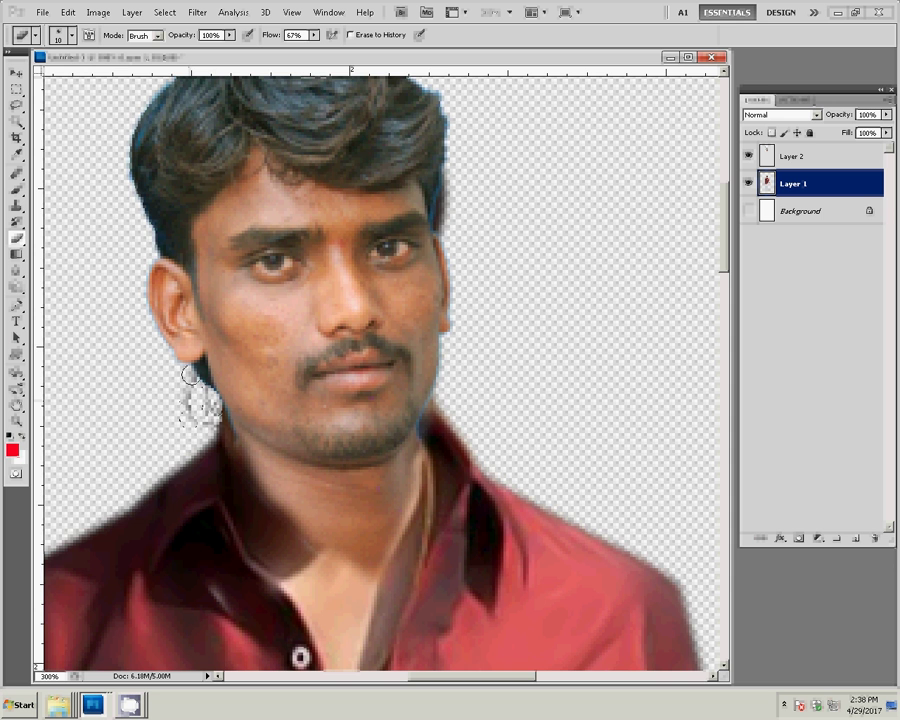
{"action": "scroll", "coordinate": [112, 203], "scroll_direction": "up", "scroll_amount": 3}
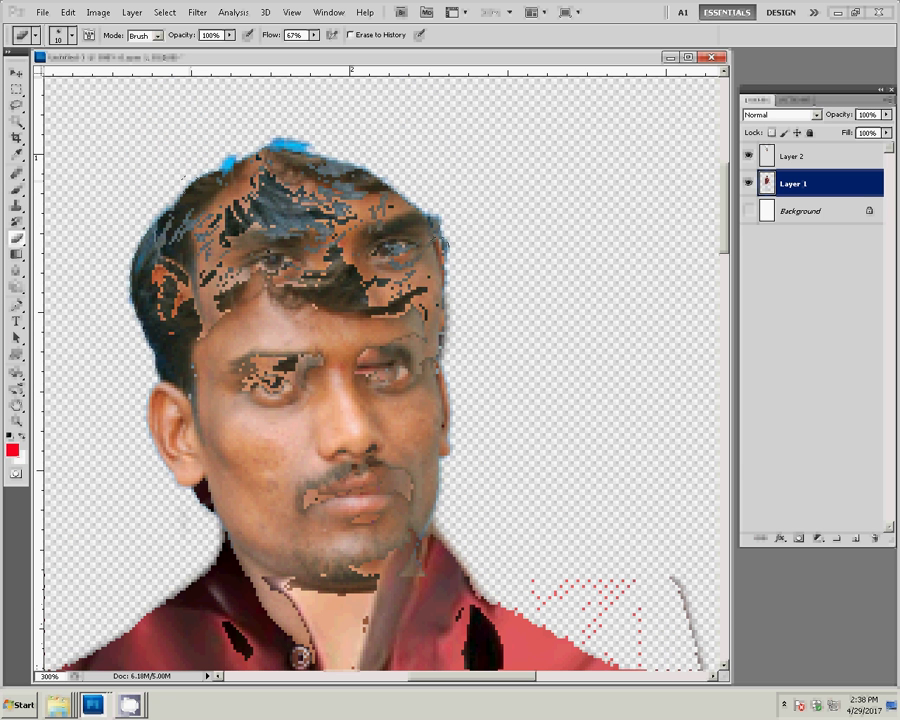
{"action": "left_click_drag", "start_coordinate": [442, 292], "coordinate": [434, 356]}
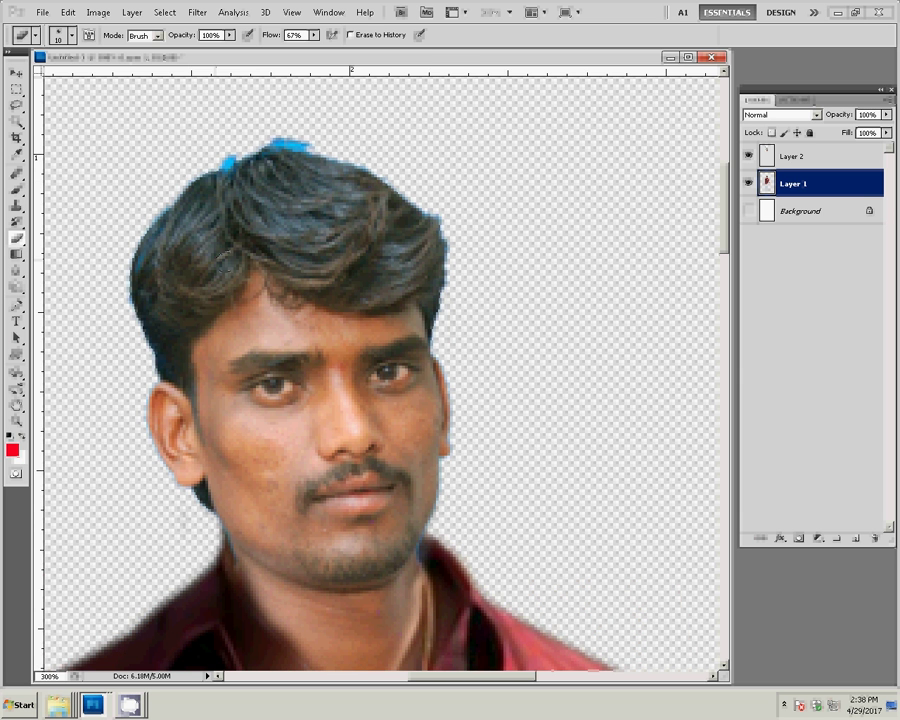
Free Transform Layer 2's head to a 1.85° clockwise tilt at about 96.85% and commit
{"action": "key", "text": "z"}
{"action": "right_click", "coordinate": [329, 337]}
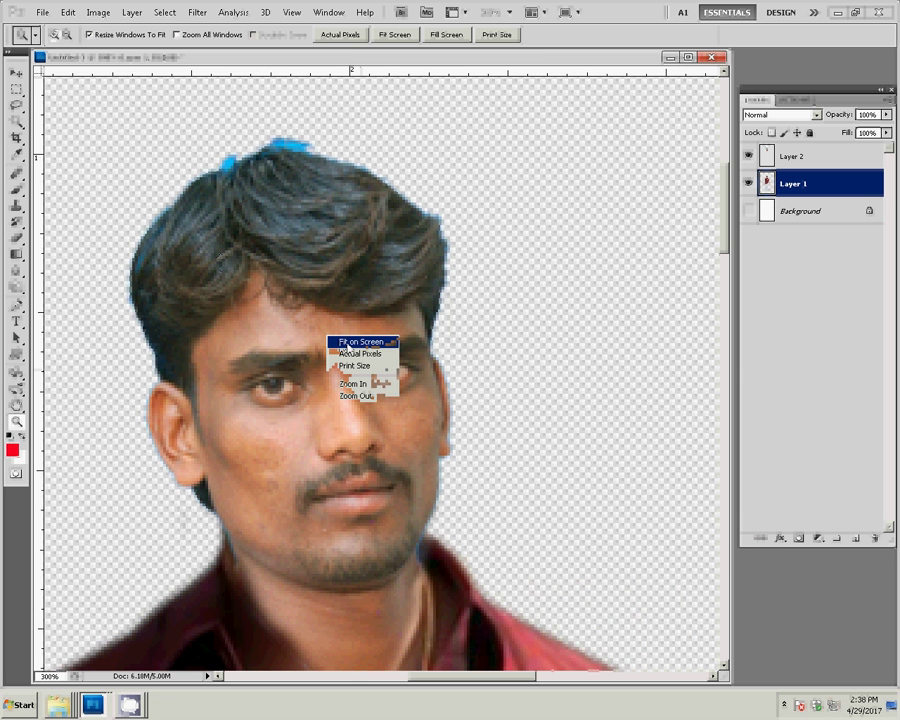
{"action": "left_click", "coordinate": [352, 342]}
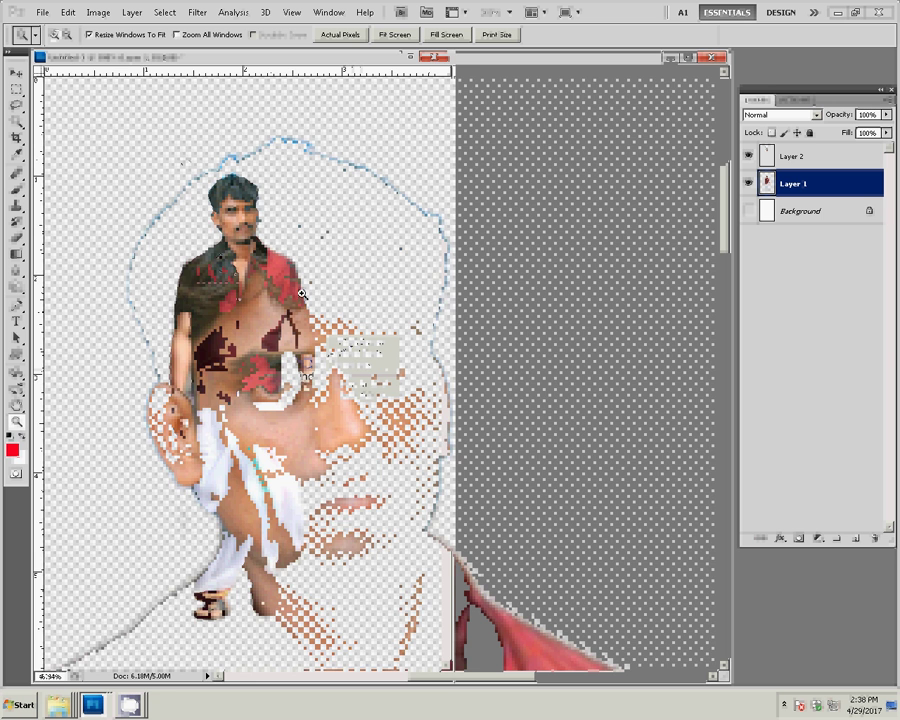
{"action": "left_click_drag", "start_coordinate": [333, 326], "coordinate": [381, 321]}
{"action": "key", "text": "v"}
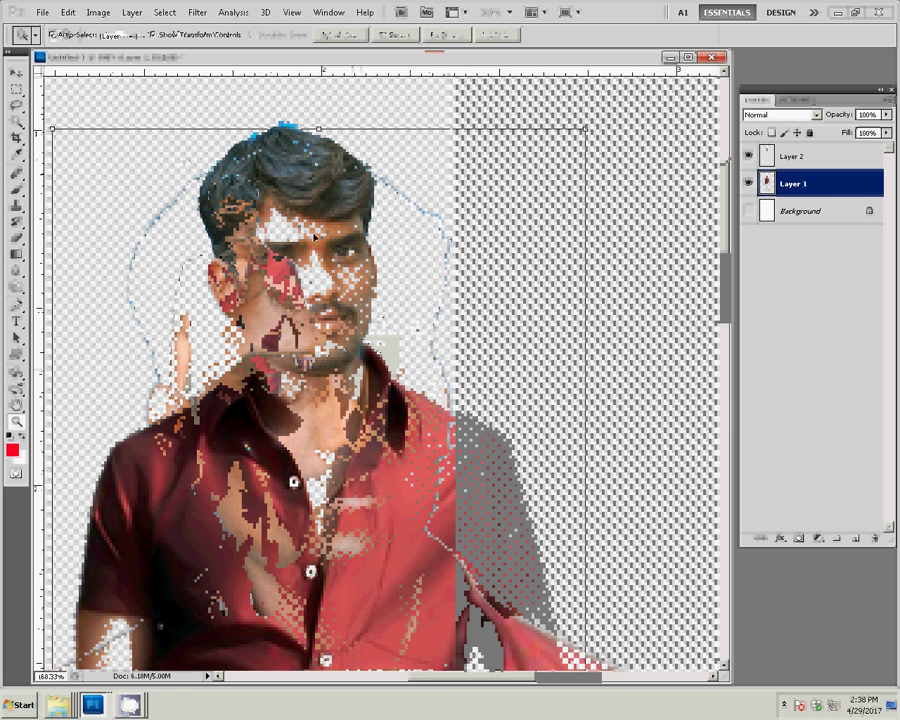
{"action": "left_click", "coordinate": [323, 222]}
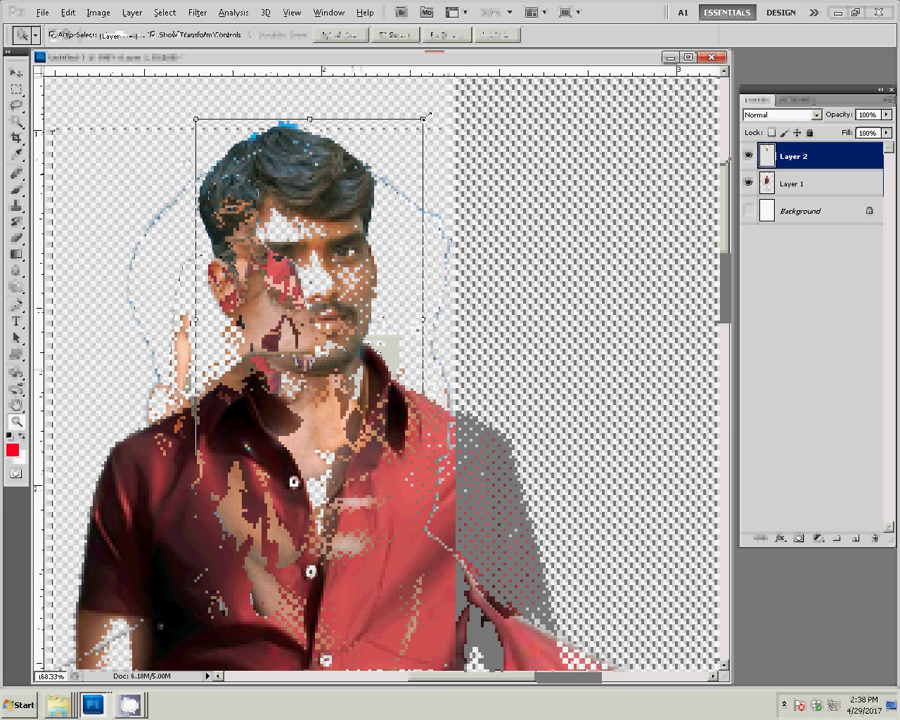
{"action": "key", "text": "ctrl+t"}
{"action": "left_click_drag", "start_coordinate": [449, 113], "coordinate": [462, 120]}
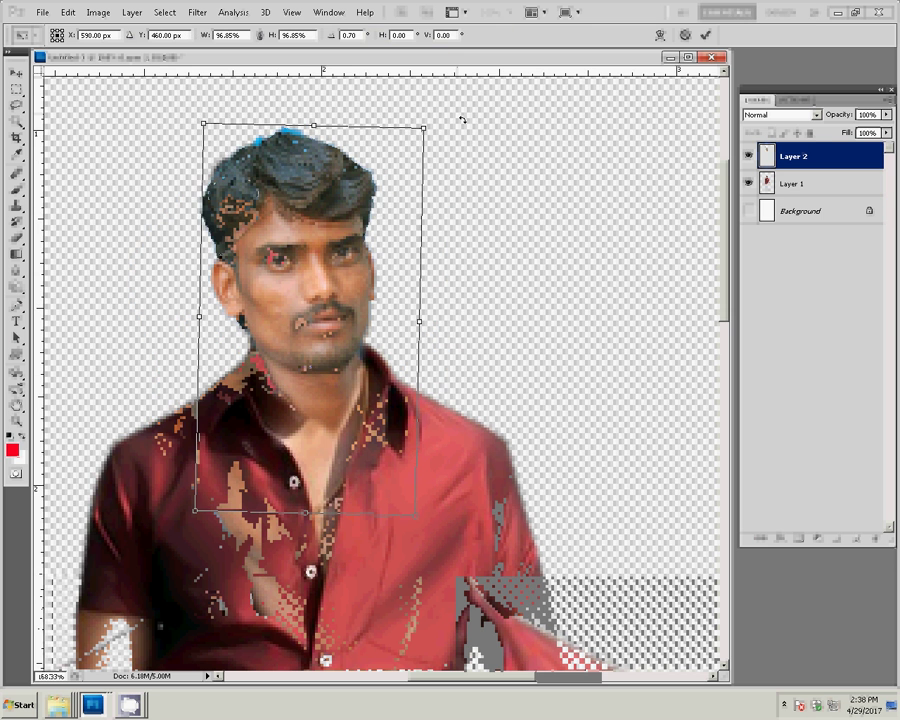
{"action": "left_click", "coordinate": [707, 37]}
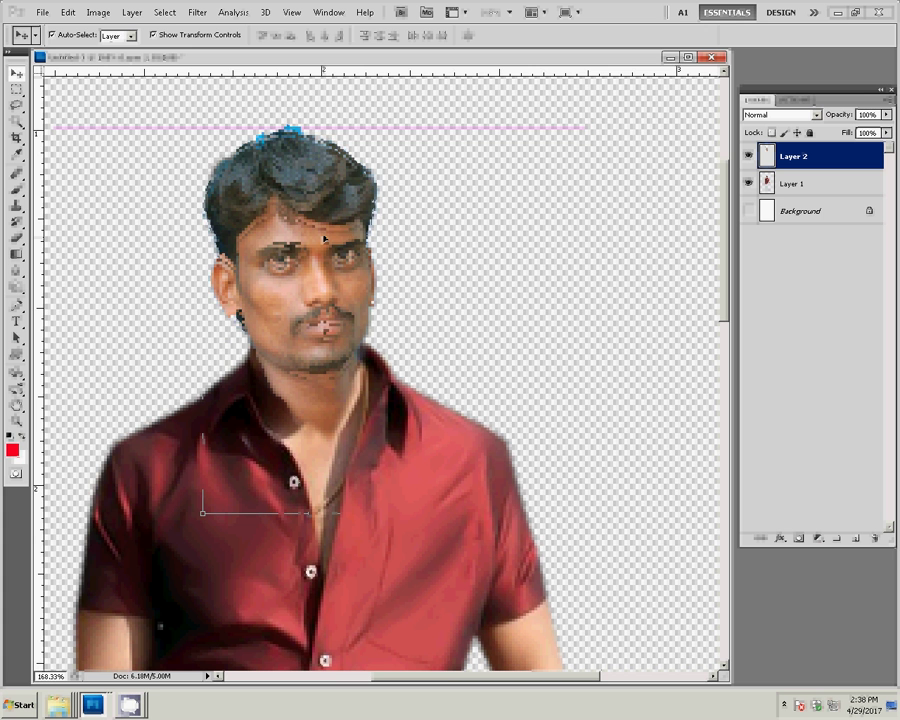
Apply Levels to the Layer 2 face with midtone input 1.20 and white input 219
{"action": "key", "text": "z"}
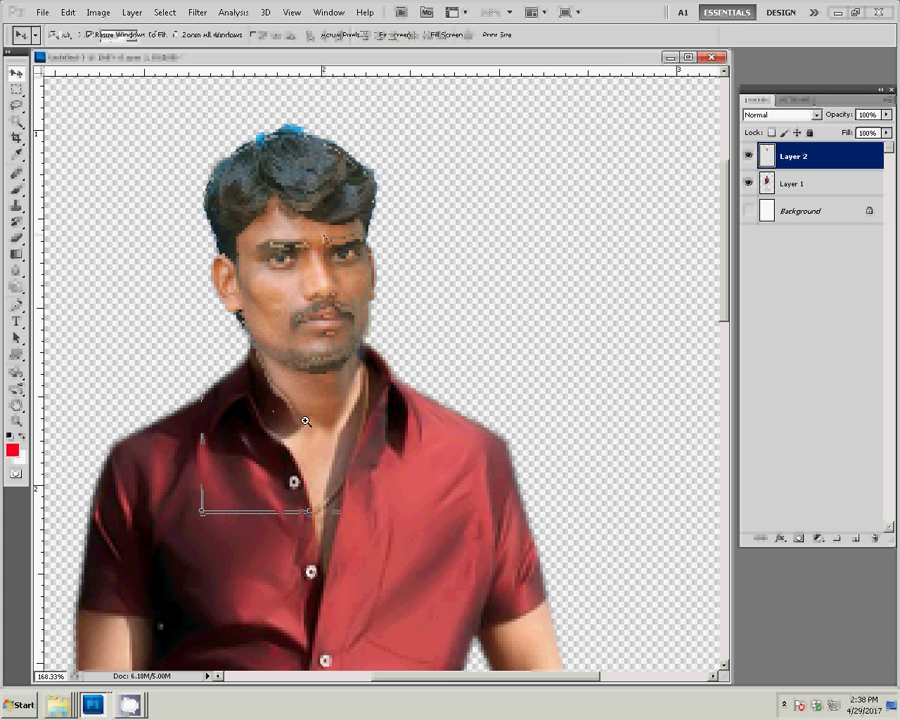
{"action": "left_click", "coordinate": [305, 425]}
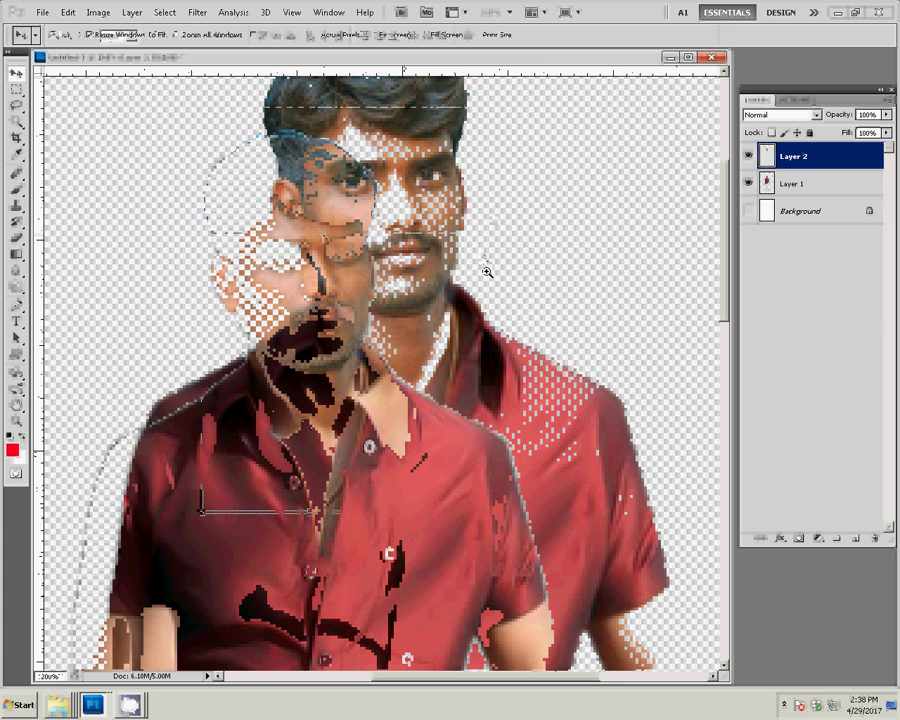
{"action": "key", "text": "v"}
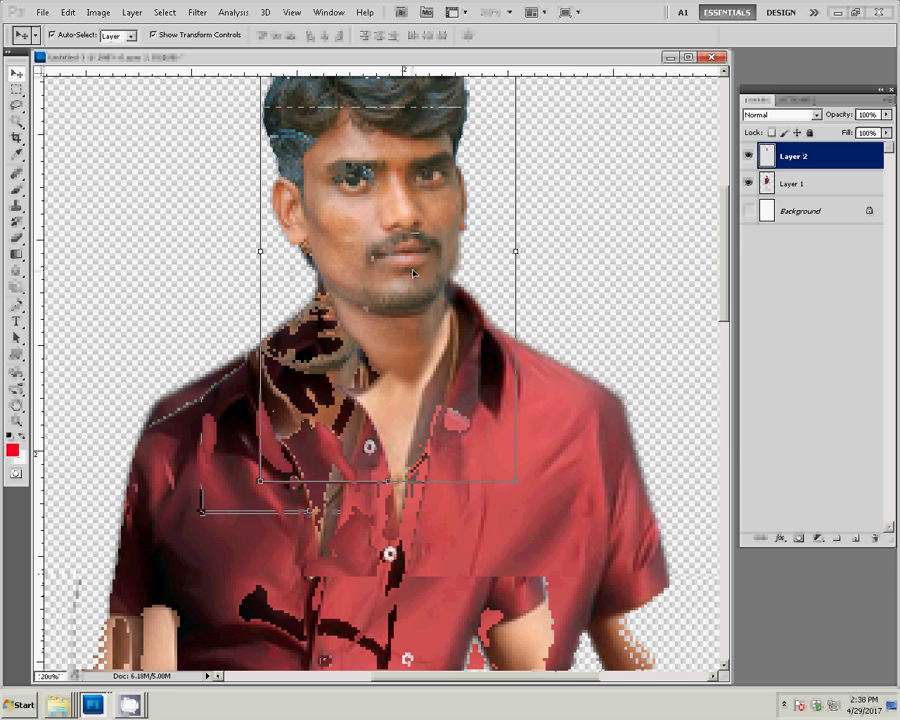
{"action": "key", "text": "ctrl+l"}
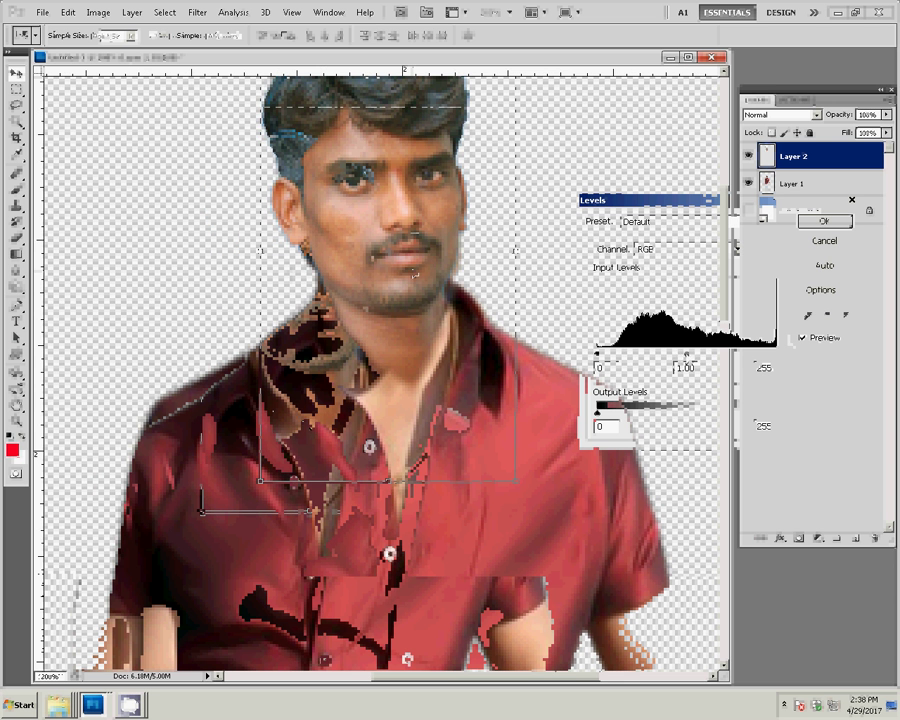
{"action": "key", "text": "shift+Up"}
{"action": "key", "text": "shift+Up"}
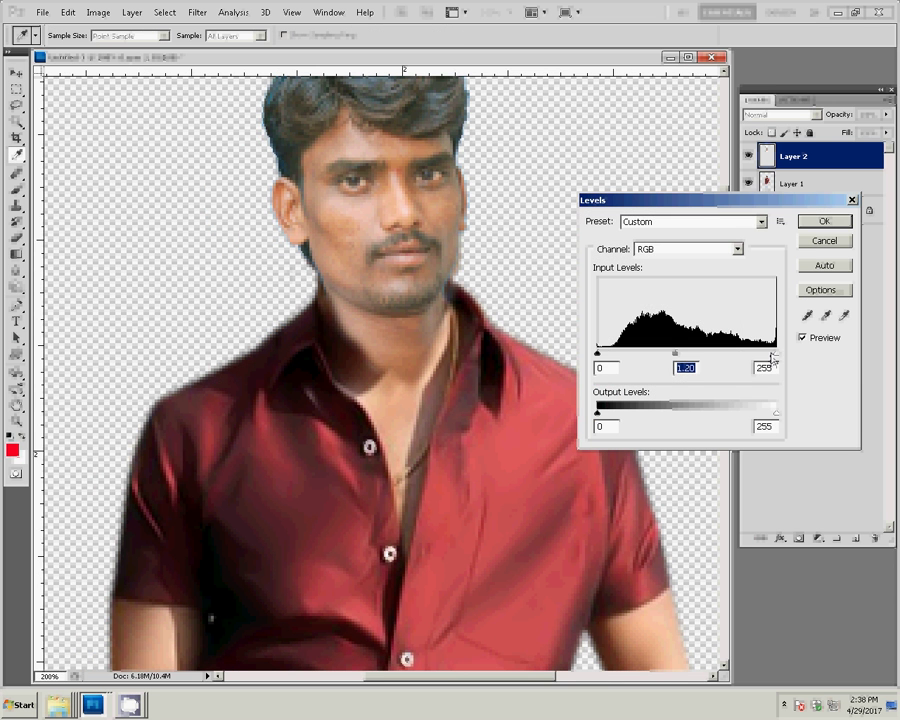
{"action": "left_click_drag", "start_coordinate": [773, 355], "coordinate": [748, 356]}
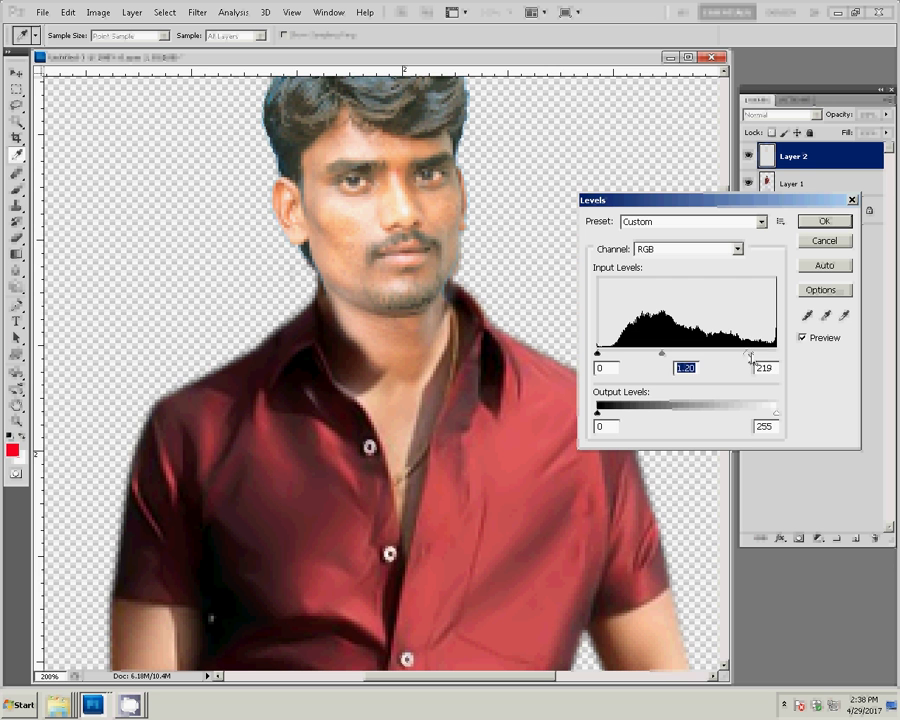
{"action": "left_click", "coordinate": [824, 222]}
{"action": "key", "text": "z"}
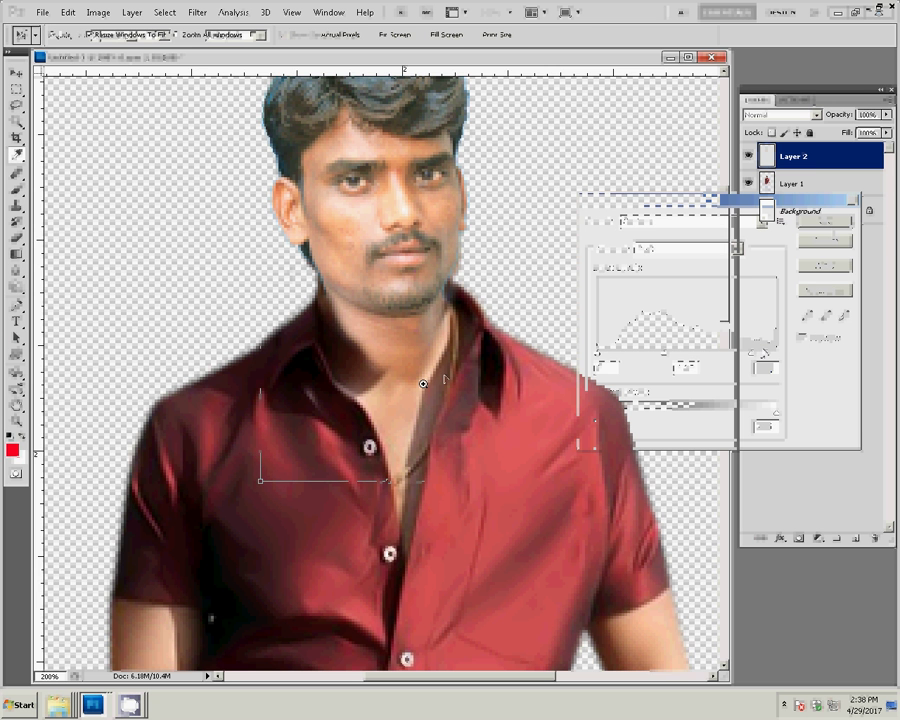
{"action": "left_click", "coordinate": [424, 381]}
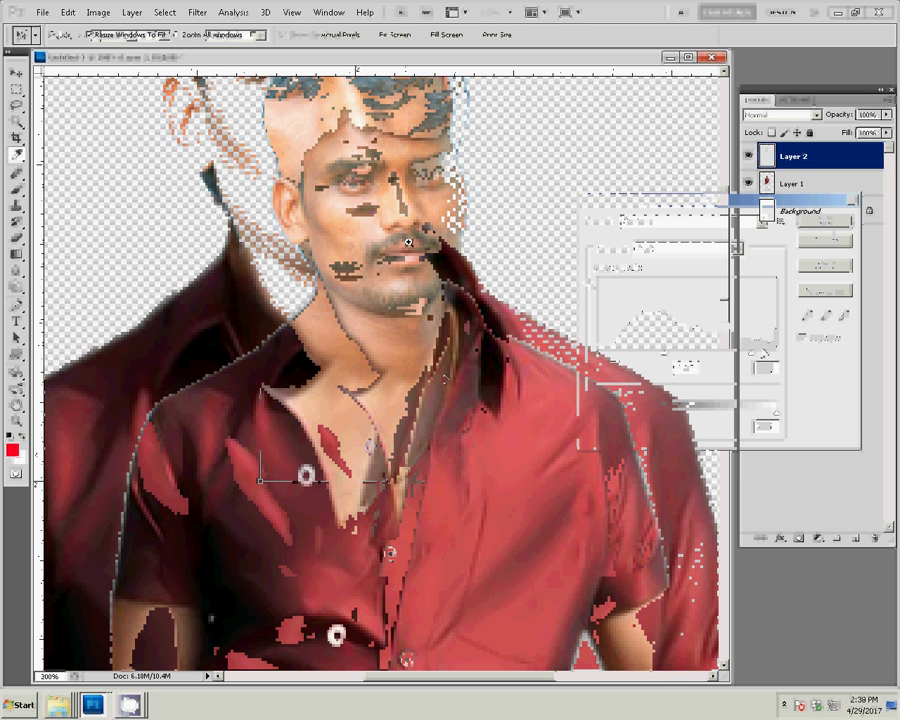
Erase the leftover fringe along the neck edge of Layer 1
{"action": "key", "text": "v"}
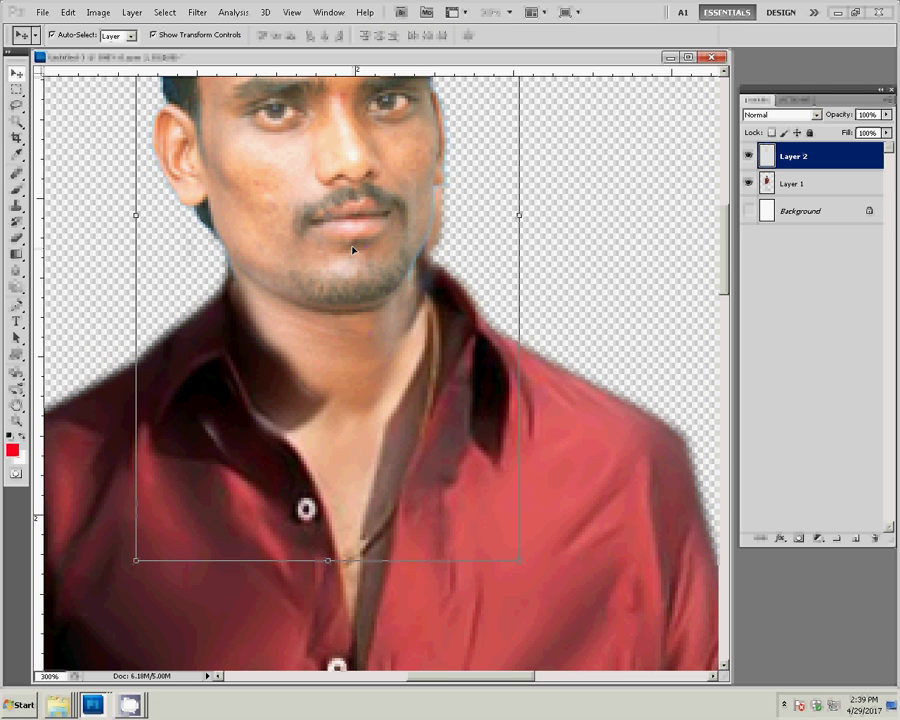
{"action": "left_click", "coordinate": [541, 446]}
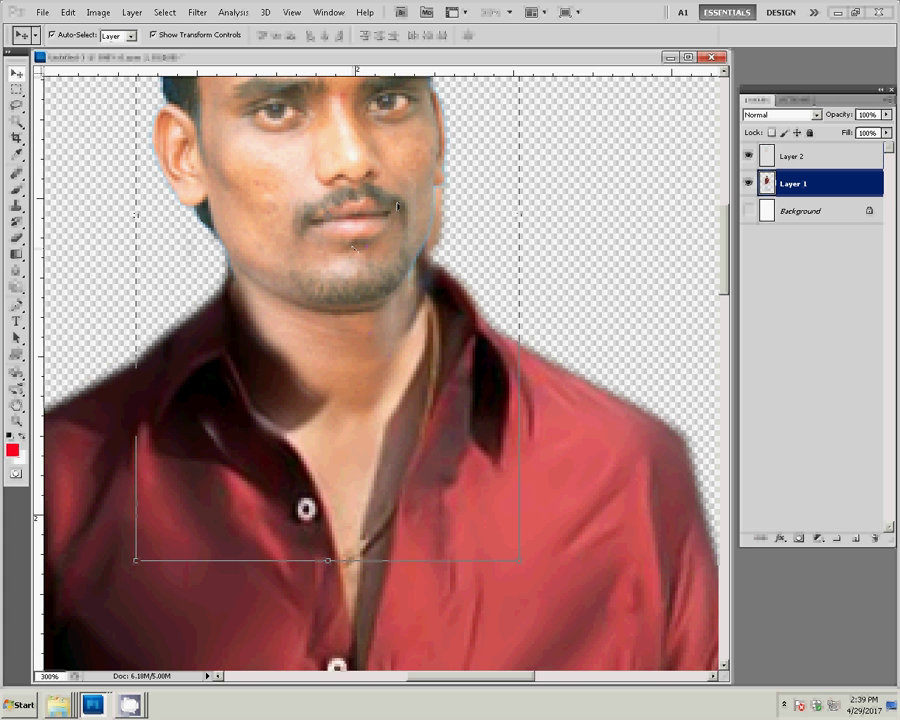
{"action": "key", "text": "e"}
{"action": "left_click_drag", "start_coordinate": [437, 242], "coordinate": [443, 242]}
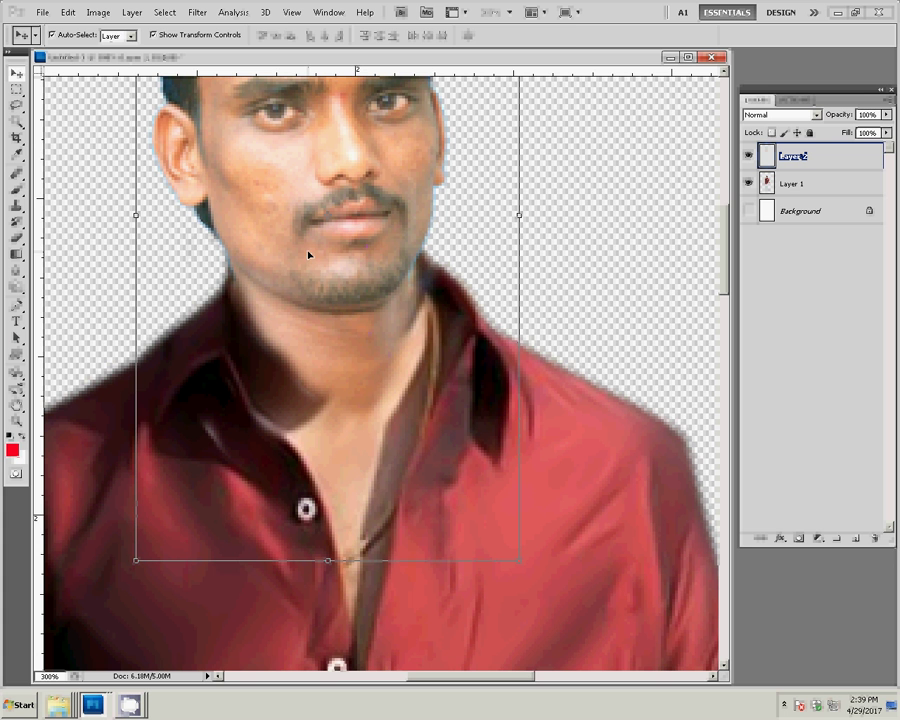
Clone neck skin at 67% opacity and 85% flow over the shadow left of the collar
{"action": "key", "text": "s"}
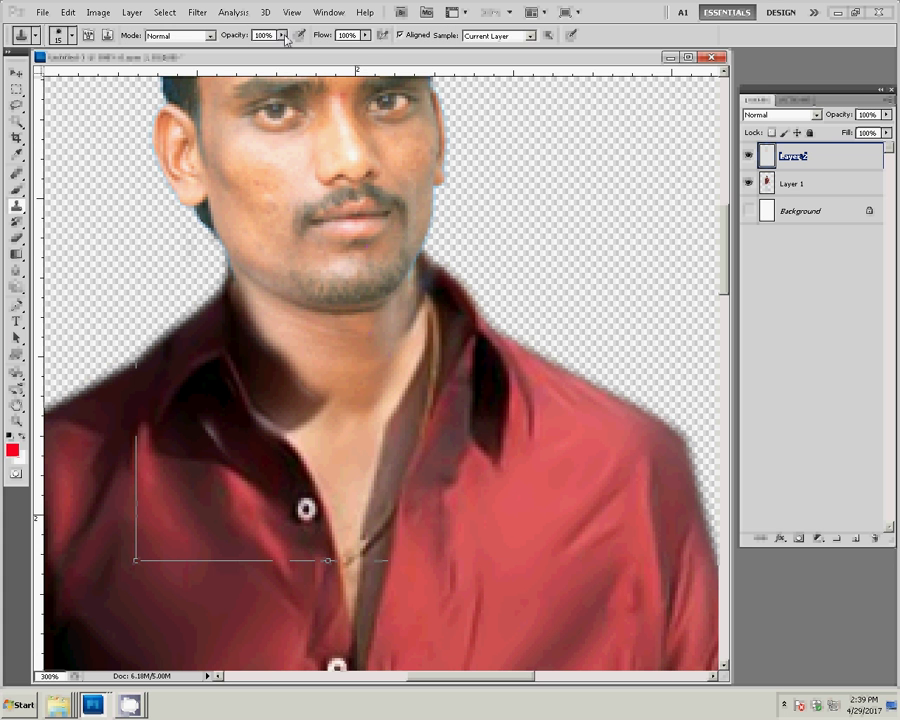
{"action": "left_click_drag", "start_coordinate": [283, 35], "coordinate": [259, 53]}
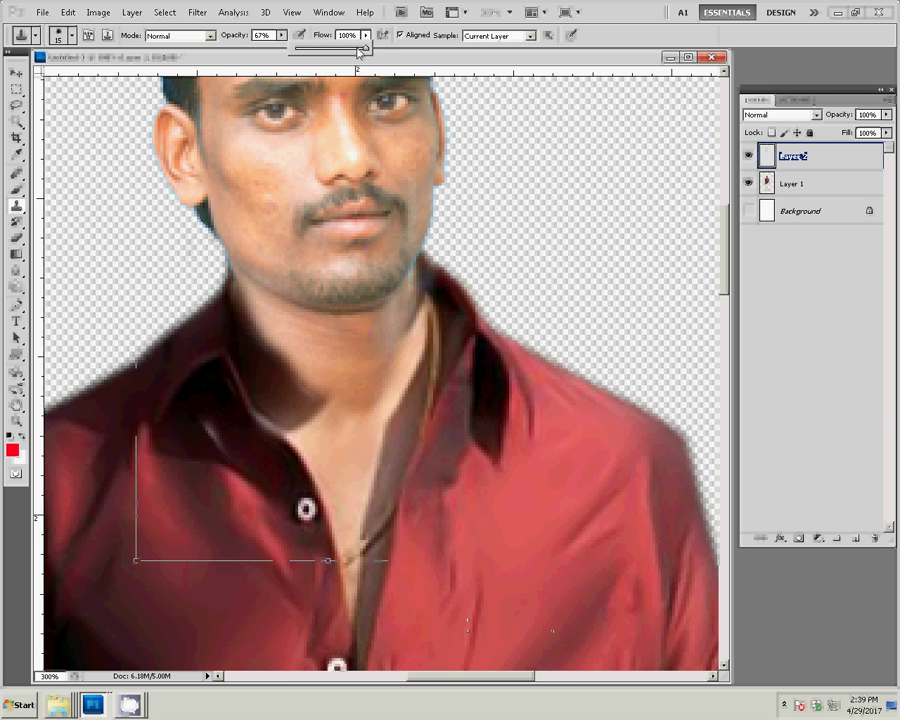
{"action": "left_click_drag", "start_coordinate": [366, 35], "coordinate": [325, 10]}
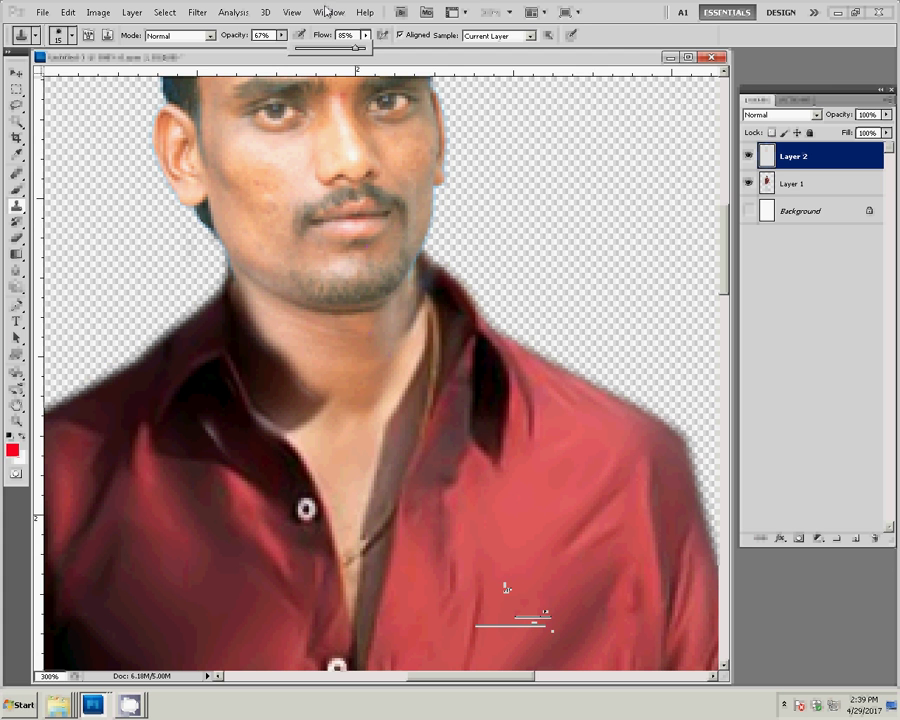
{"action": "left_click", "coordinate": [286, 362]}
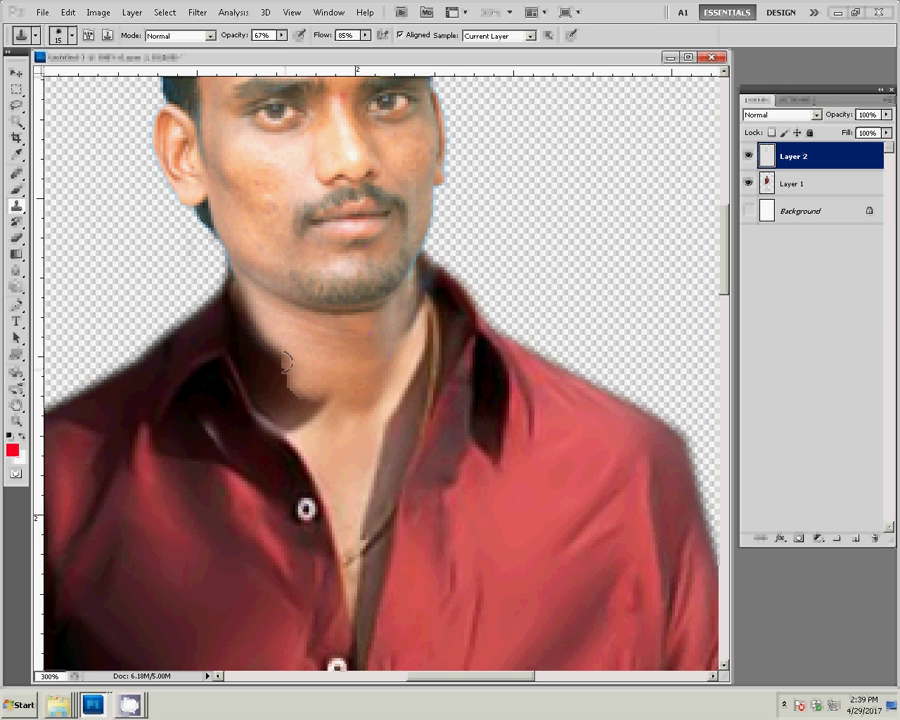
{"action": "mouse_move", "coordinate": [258, 338]}
{"action": "left_mouse_down"}
{"action": "mouse_move", "coordinate": [286, 362]}
{"action": "mouse_move", "coordinate": [243, 317]}
{"action": "mouse_move", "coordinate": [300, 366]}
{"action": "mouse_move", "coordinate": [285, 390]}
{"action": "mouse_move", "coordinate": [318, 404]}
{"action": "left_mouse_up"}
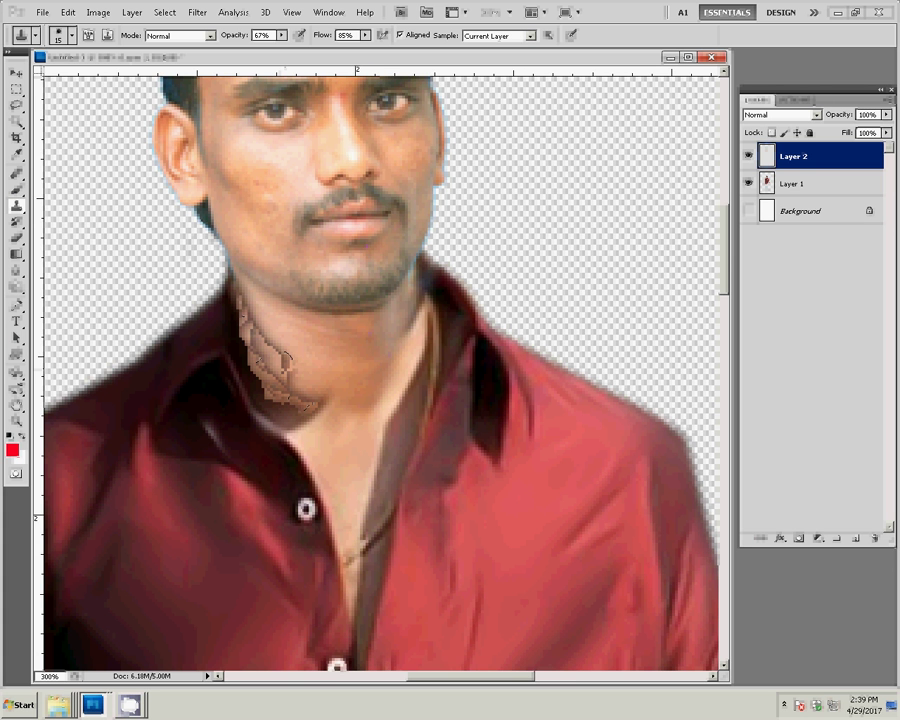
{"action": "key", "text": "ctrl+z"}
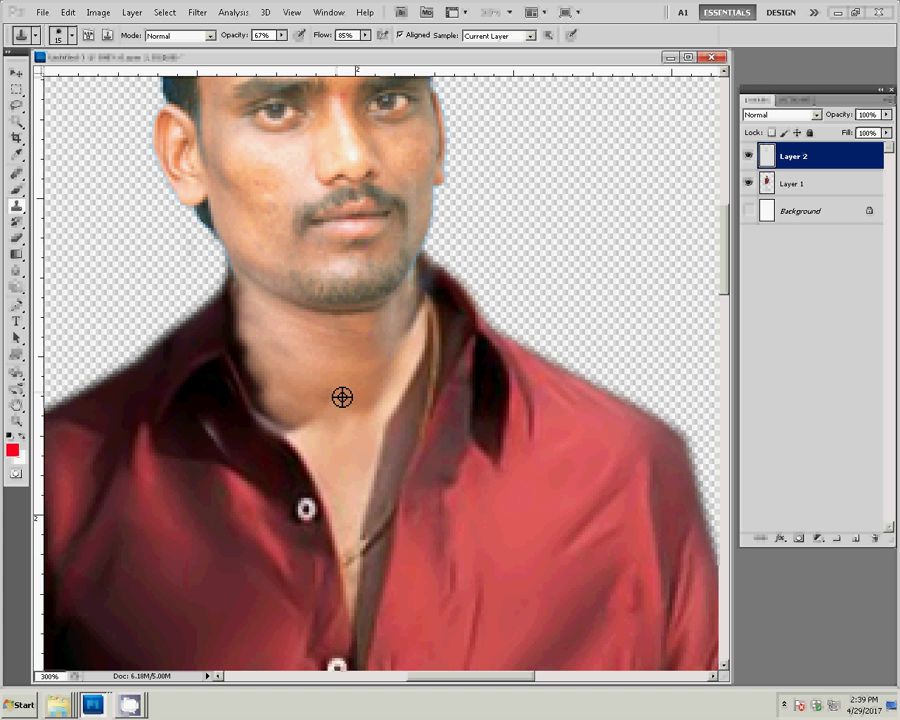
{"action": "left_click", "coordinate": [342, 397], "text": "alt"}
{"action": "mouse_move", "coordinate": [316, 412]}
{"action": "left_mouse_down"}
{"action": "mouse_move", "coordinate": [265, 378]}
{"action": "mouse_move", "coordinate": [256, 392]}
{"action": "left_mouse_up"}
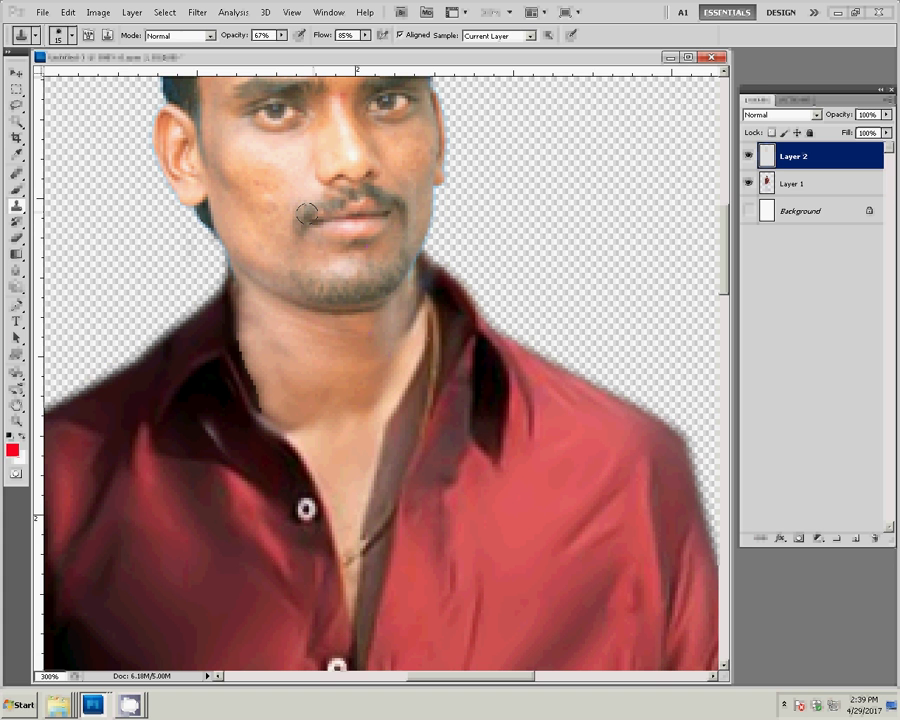
Compare the retouch by hiding and showing Layer 2, then bring up Levels for Layer 2
{"action": "key", "text": "v"}
{"action": "left_click", "coordinate": [792, 183]}
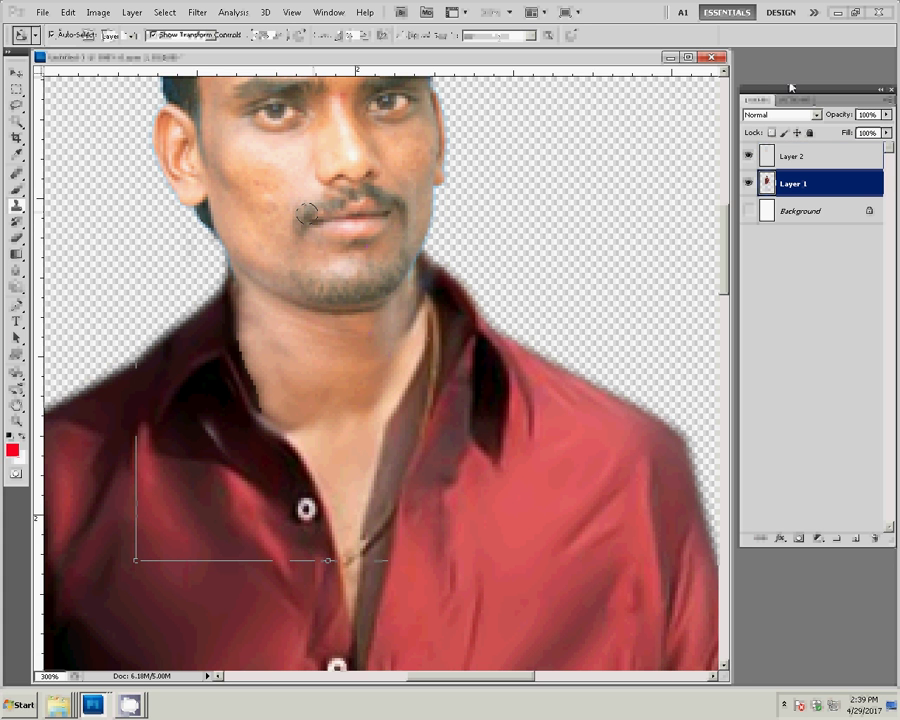
{"action": "key", "text": "s"}
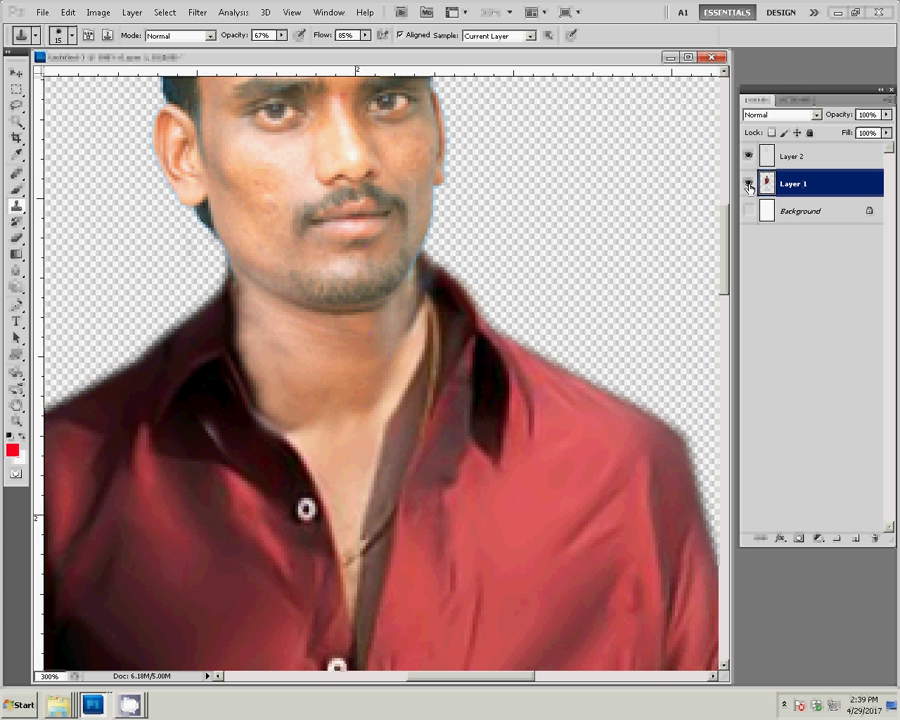
{"action": "left_click", "coordinate": [749, 157]}
{"action": "left_click", "coordinate": [749, 157]}
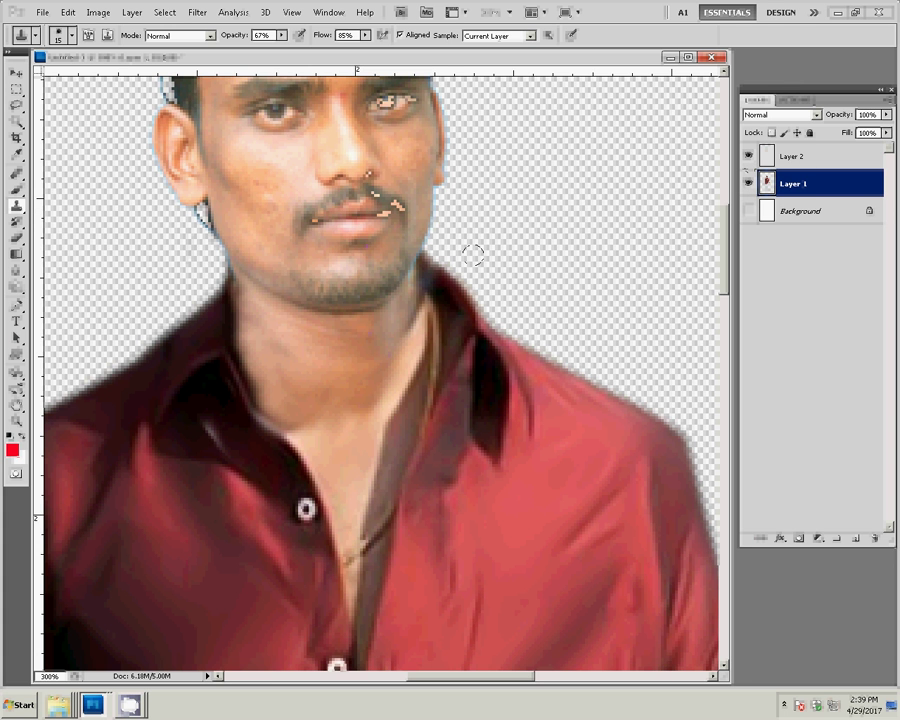
{"action": "key", "text": "v"}
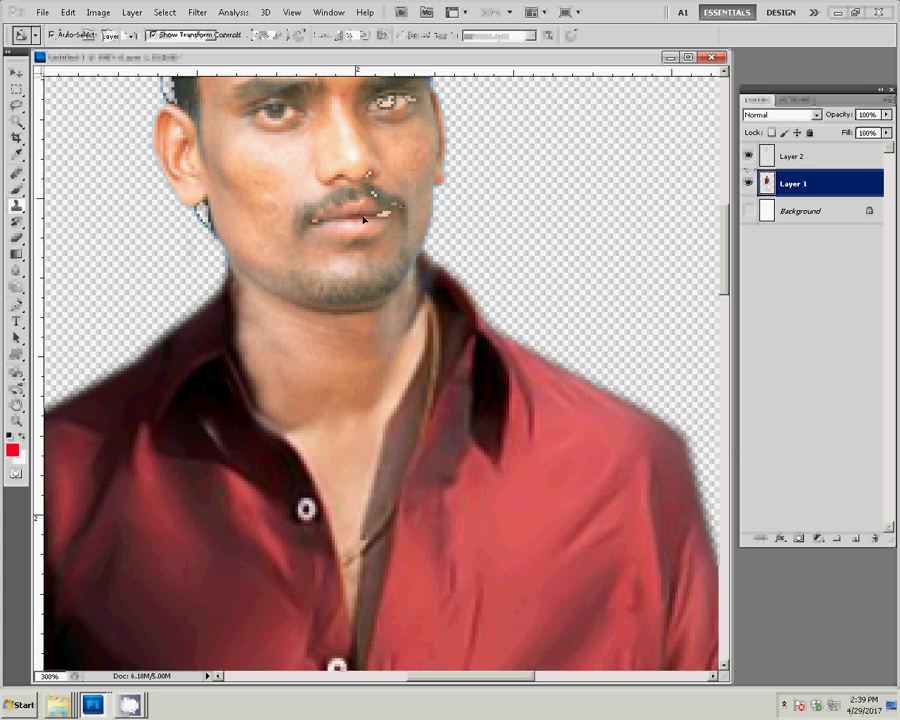
{"action": "left_click", "coordinate": [401, 224]}
{"action": "key", "text": "ctrl+l"}
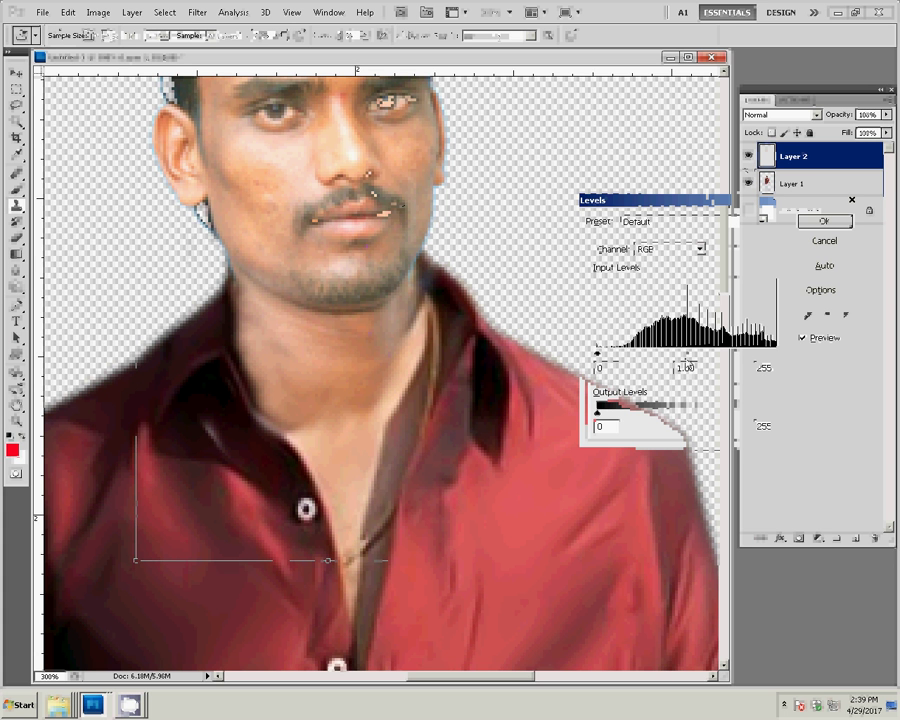
Brighten the bust's midtones slightly with Levels and apply a -22 cyan Color Balance shift
{"action": "left_click_drag", "start_coordinate": [686, 357], "coordinate": [673, 357]}
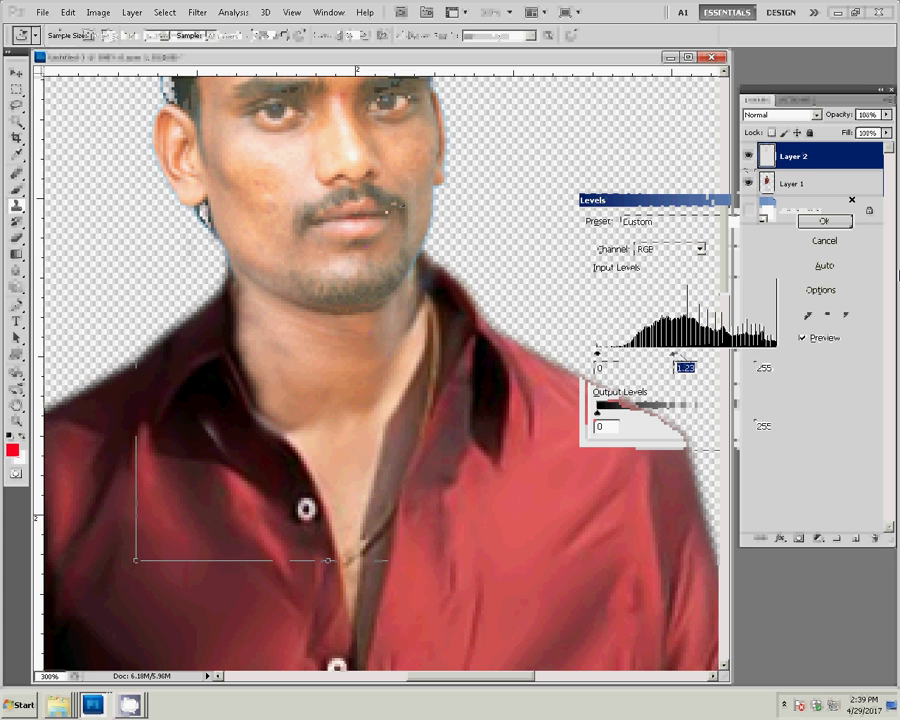
{"action": "key", "text": "Return"}
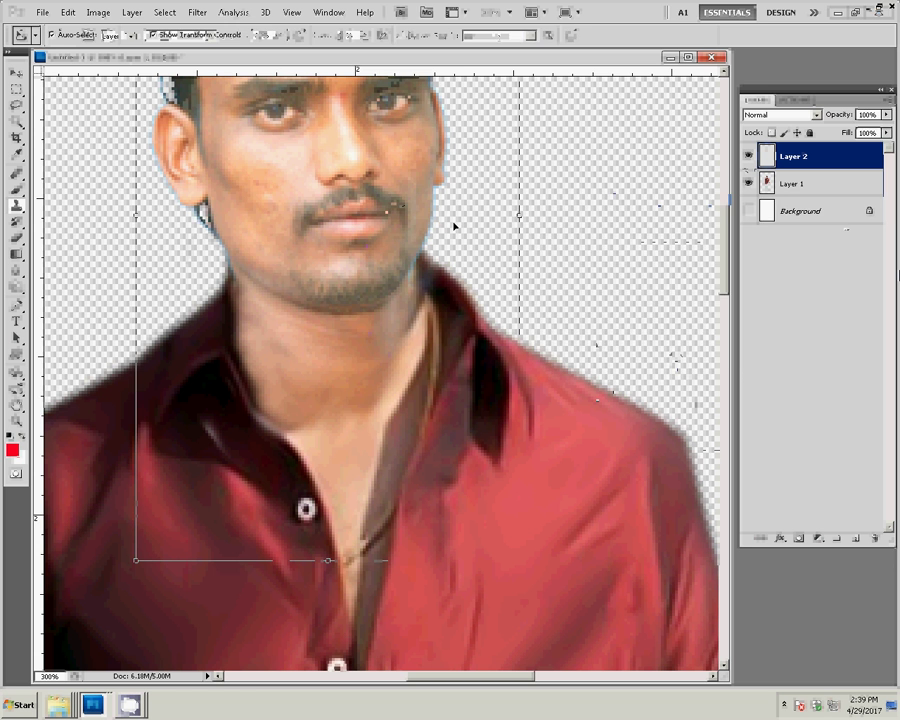
{"action": "key", "text": "ctrl+b"}
{"action": "type", "text": "-22"}
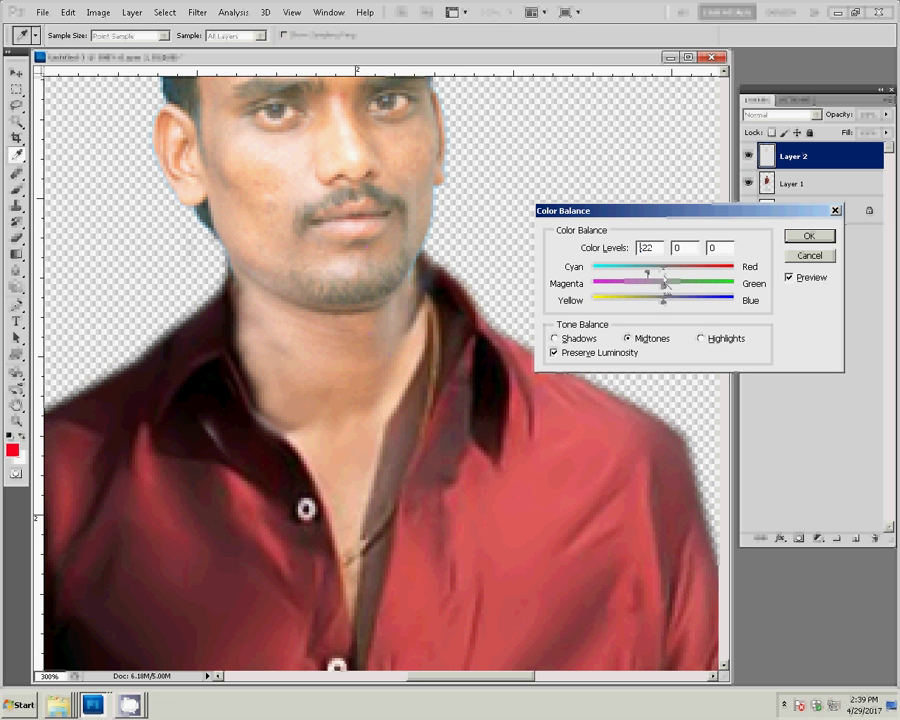
{"action": "left_click", "coordinate": [809, 238]}
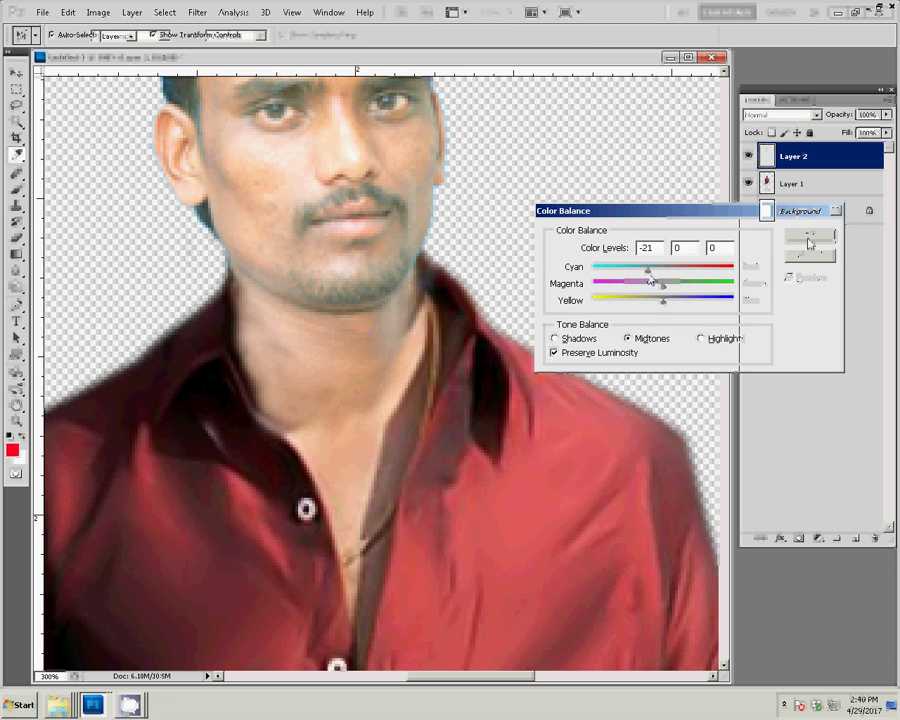
Fit the image on screen, zoom in on the bust's face and shirt, and start Free Transform
{"action": "key", "text": "z"}
{"action": "right_click", "coordinate": [353, 353]}
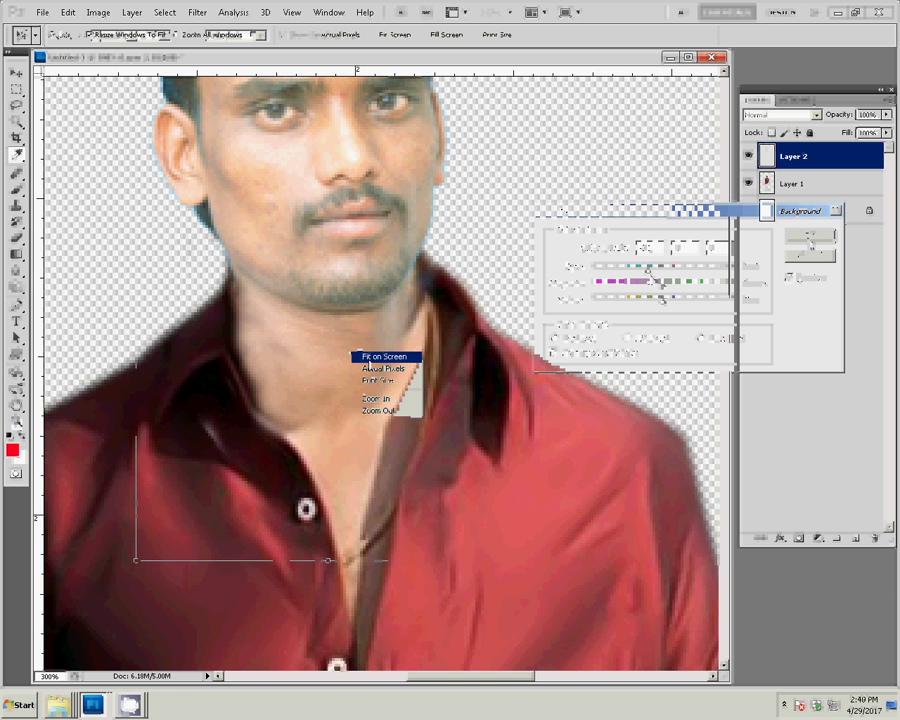
{"action": "left_click", "coordinate": [372, 362]}
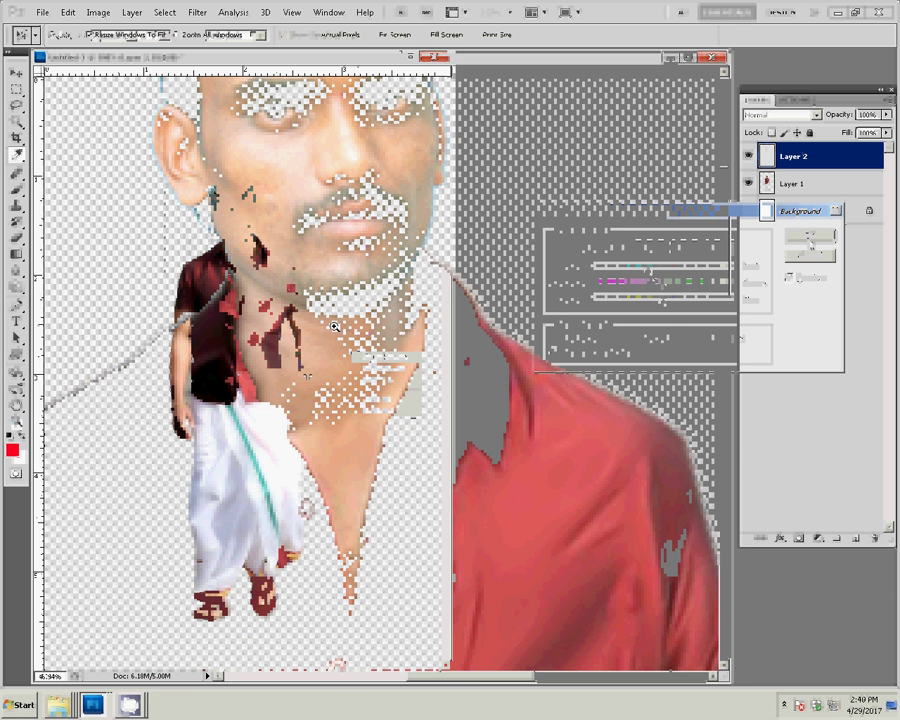
{"action": "left_click_drag", "start_coordinate": [211, 190], "coordinate": [433, 316]}
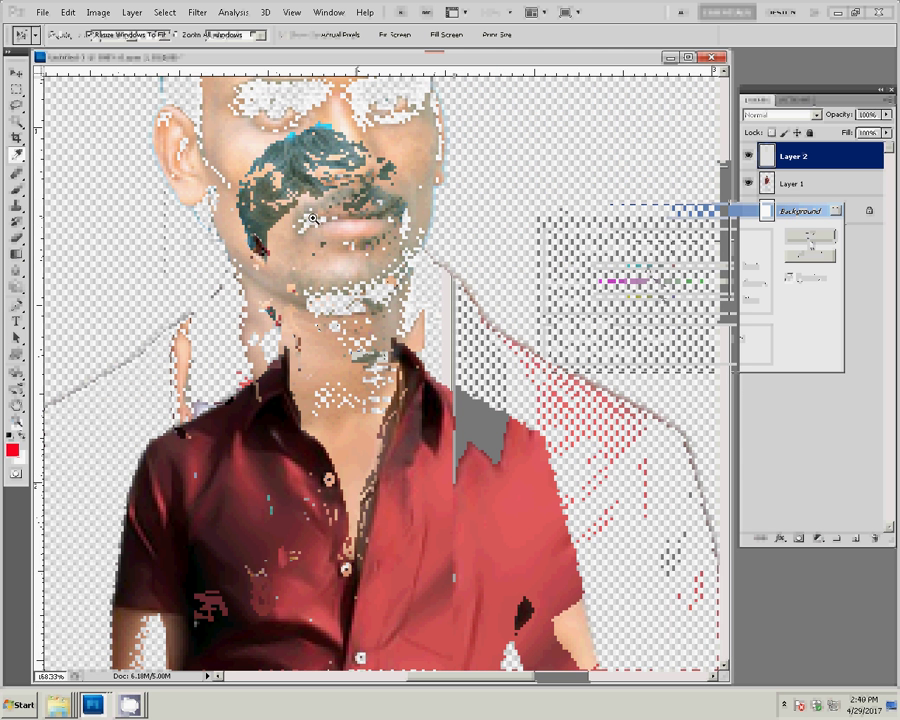
{"action": "key", "text": "v"}
{"action": "key", "text": "ctrl+t"}
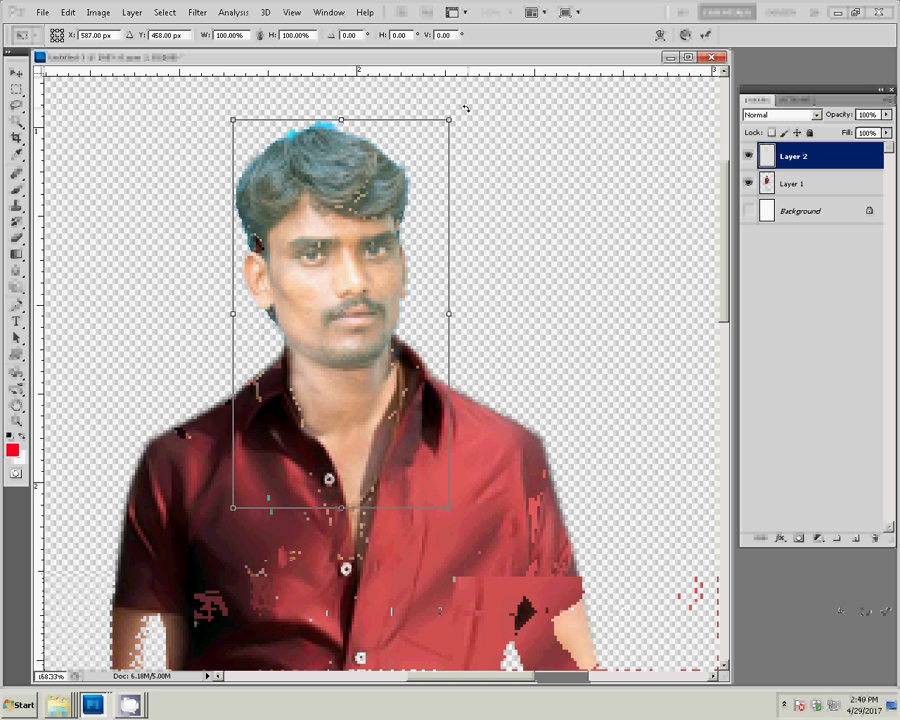
Rotate the bust about 1.39° clockwise, view it at 200%, and enlarge the eraser brush
{"action": "left_click_drag", "start_coordinate": [465, 107], "coordinate": [473, 107]}
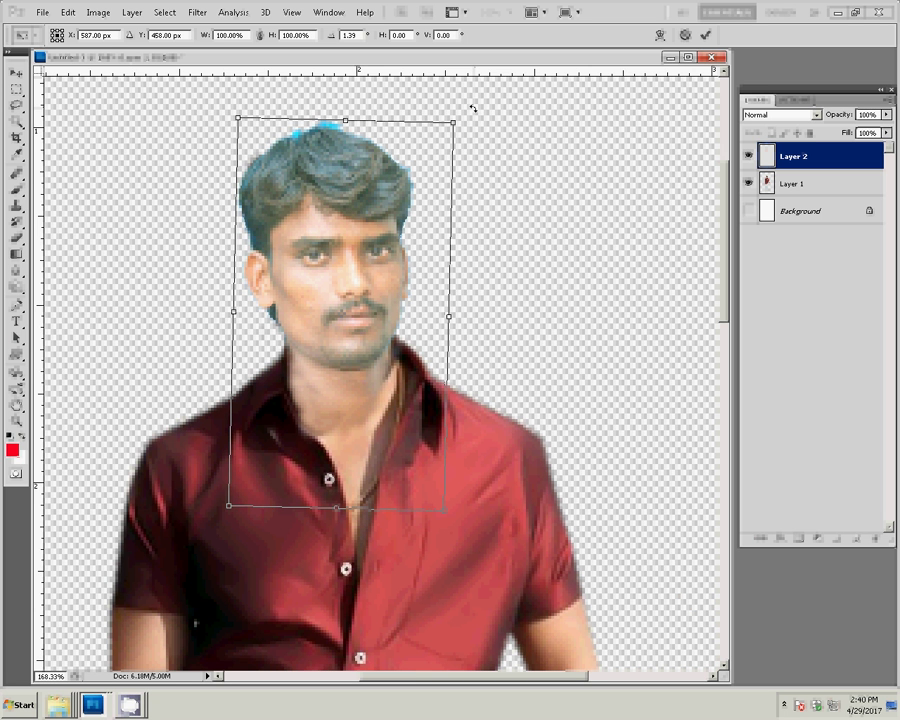
{"action": "left_click", "coordinate": [705, 37]}
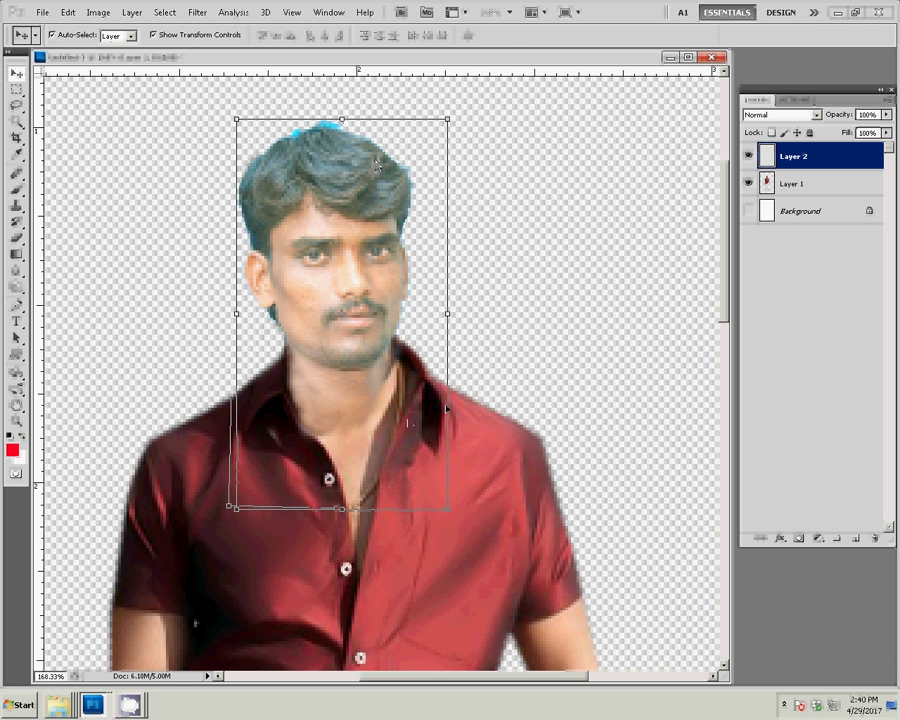
{"action": "key", "text": "ctrl+space"}
{"action": "left_click", "coordinate": [378, 163]}
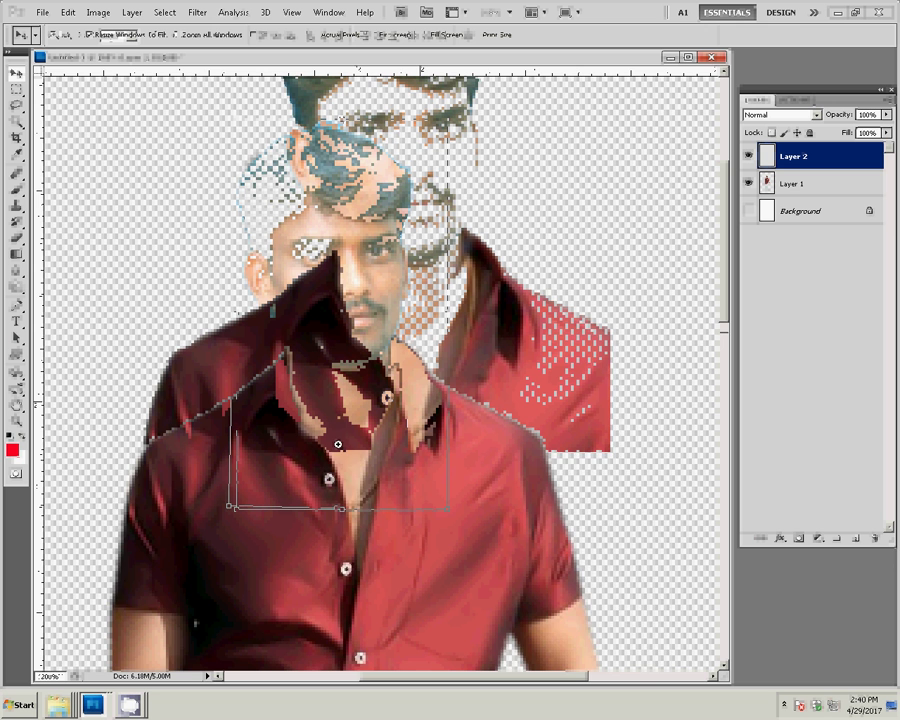
{"action": "key", "text": "e"}
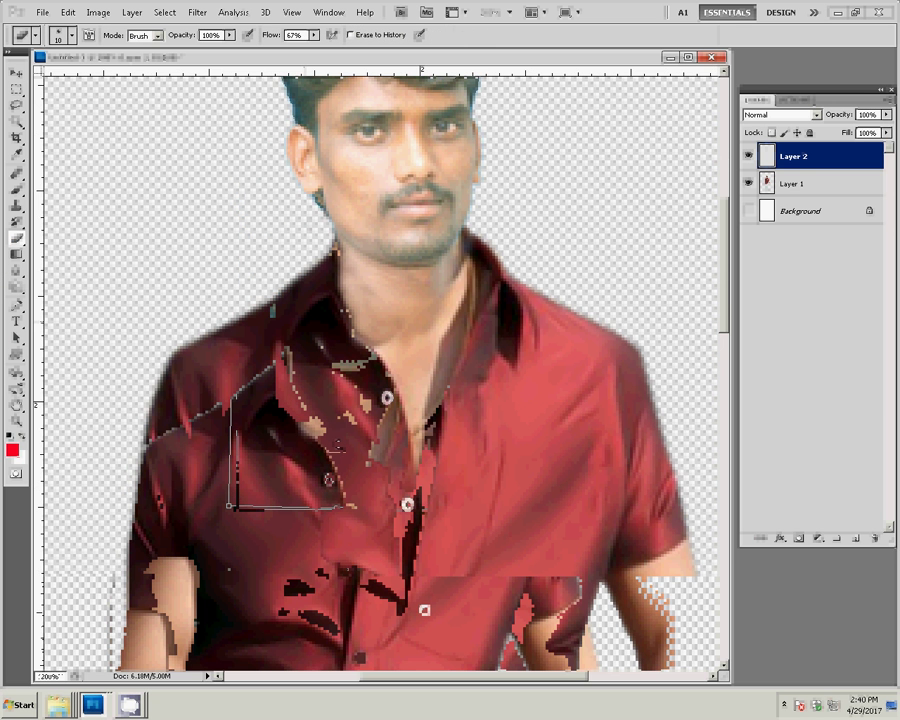
{"action": "key", "text": "bracketright"}
{"action": "key", "text": "bracketright"}
{"action": "key", "text": "bracketright"}
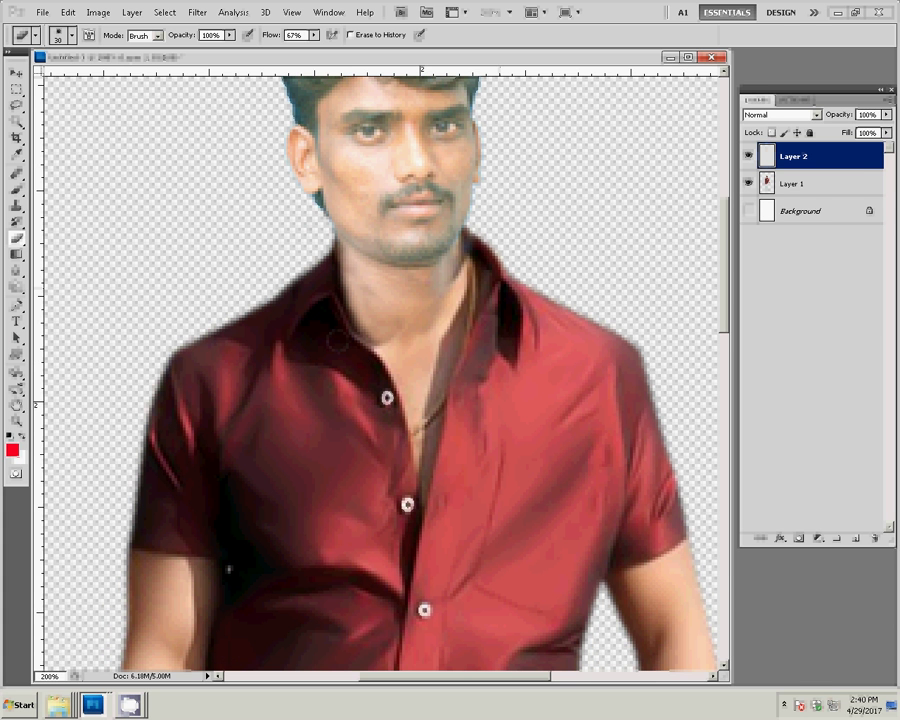
Move the full-figure Layer 1 up and to the left, then reselect Layer 2 and show the Actions list
{"action": "left_click", "coordinate": [864, 180]}
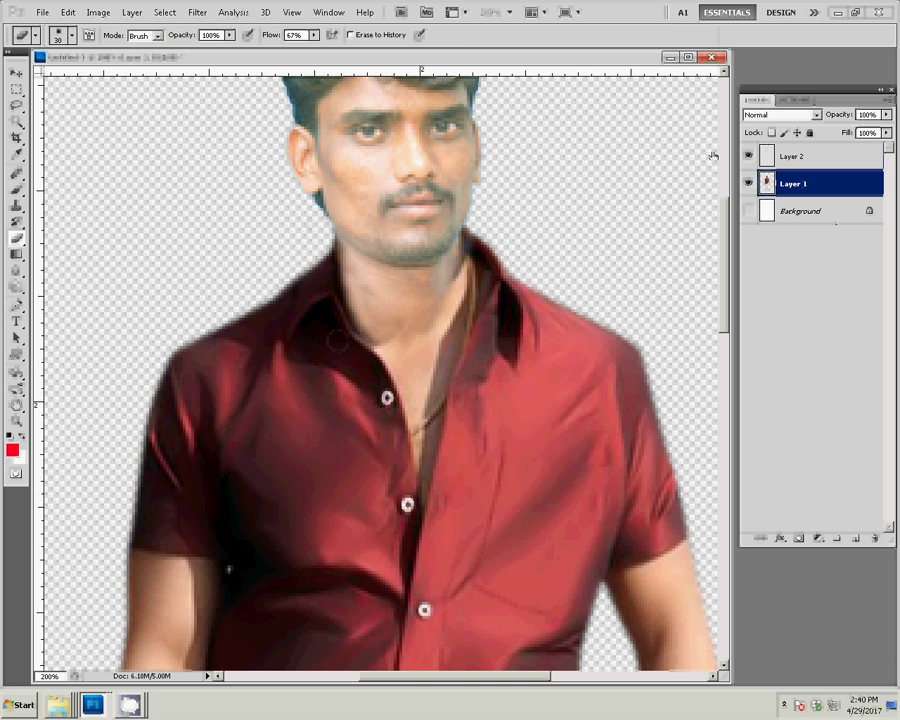
{"action": "key", "text": "z"}
{"action": "left_click", "coordinate": [461, 317]}
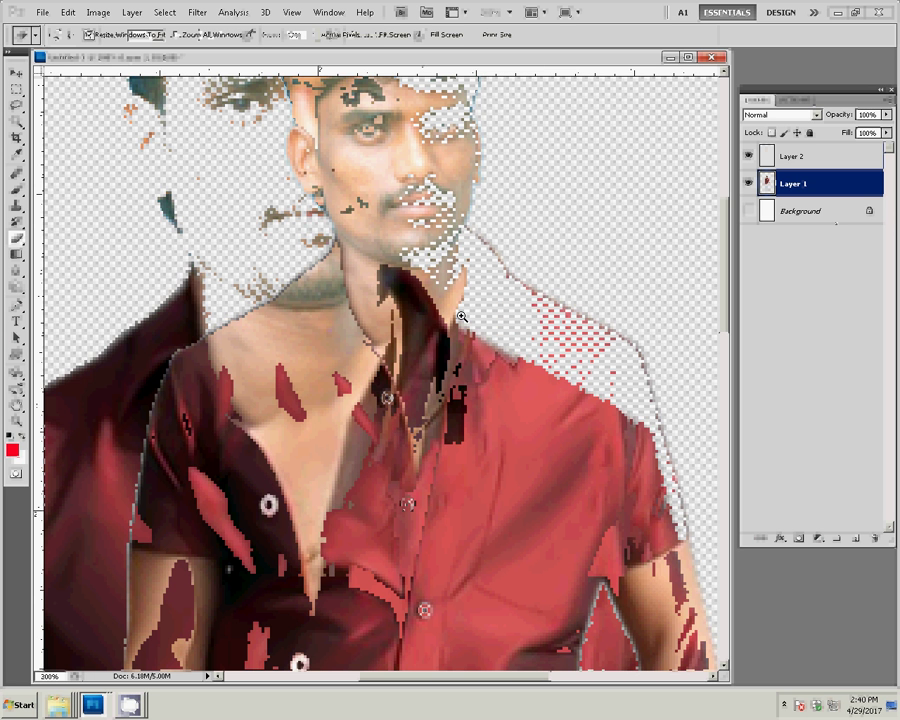
{"action": "key", "text": "v"}
{"action": "left_click_drag", "start_coordinate": [461, 317], "coordinate": [298, 285]}
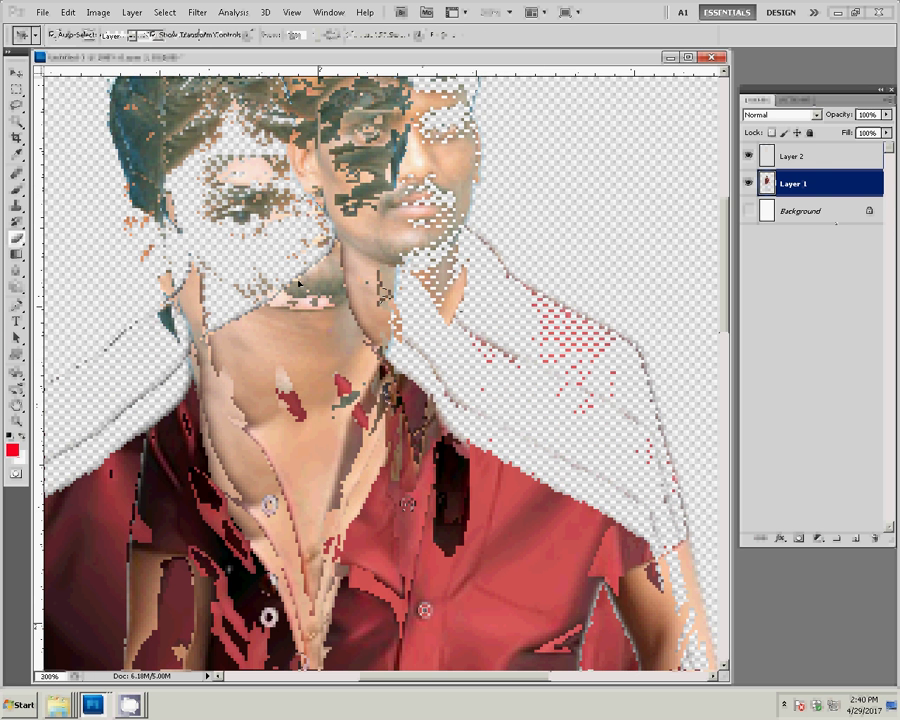
{"action": "left_click", "coordinate": [298, 285]}
{"action": "key", "text": "alt+F9"}
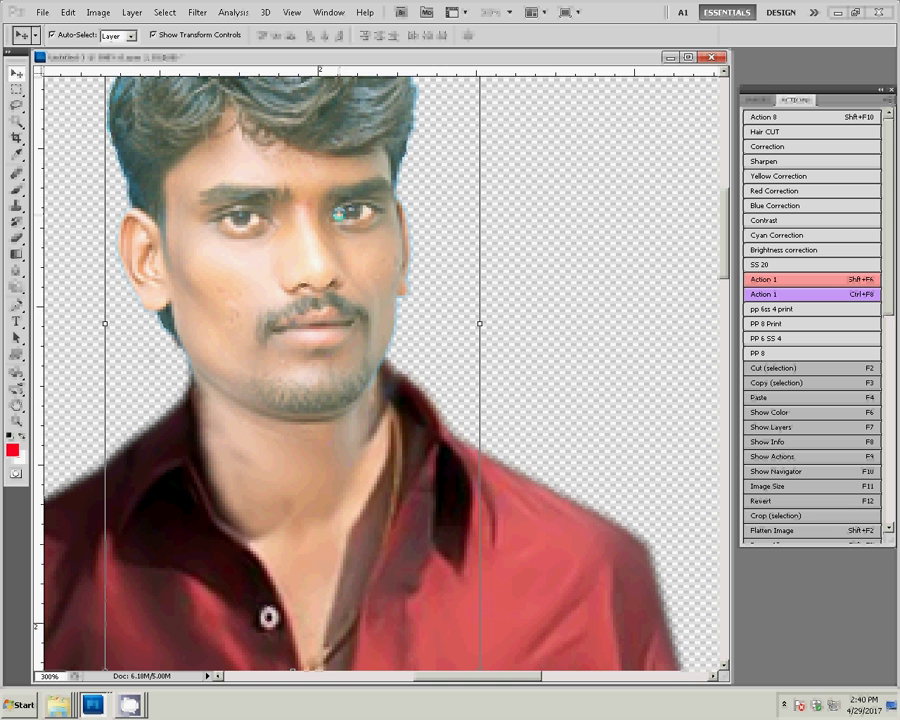
Set the Blur tool to 75% strength and open the adjustment-layer menu in the Layers panel
{"action": "key", "text": "r"}
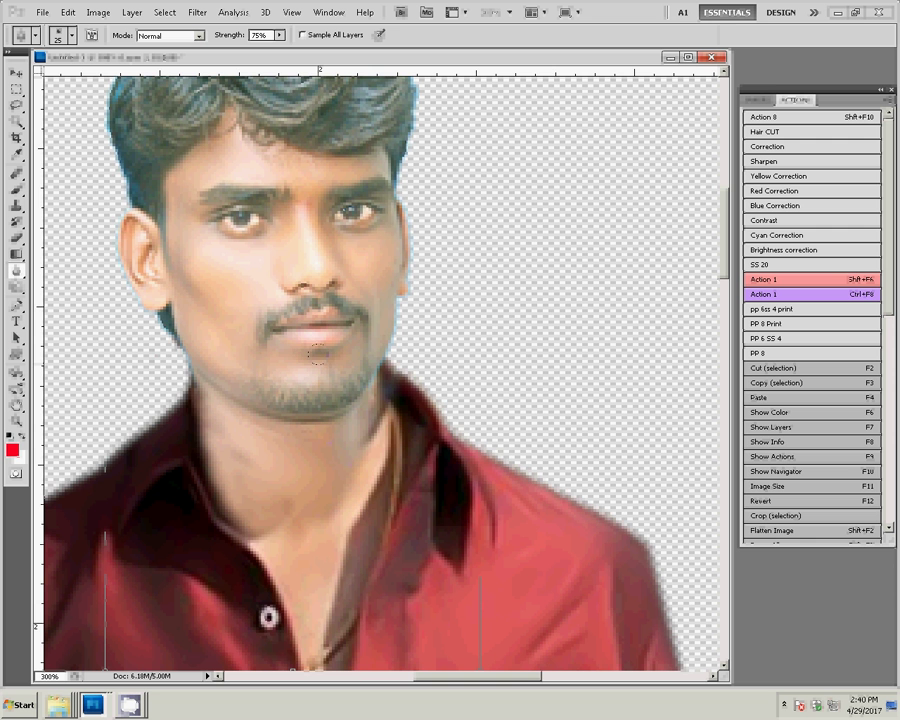
{"action": "scroll", "coordinate": [452, 311], "scroll_direction": "up", "scroll_amount": 3}
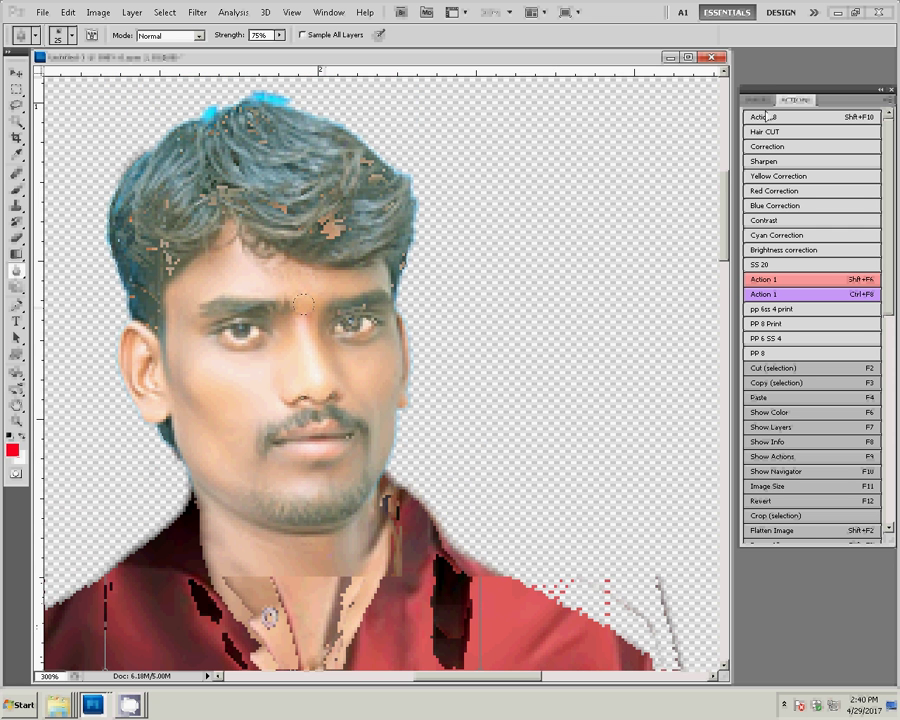
{"action": "left_click", "coordinate": [776, 175]}
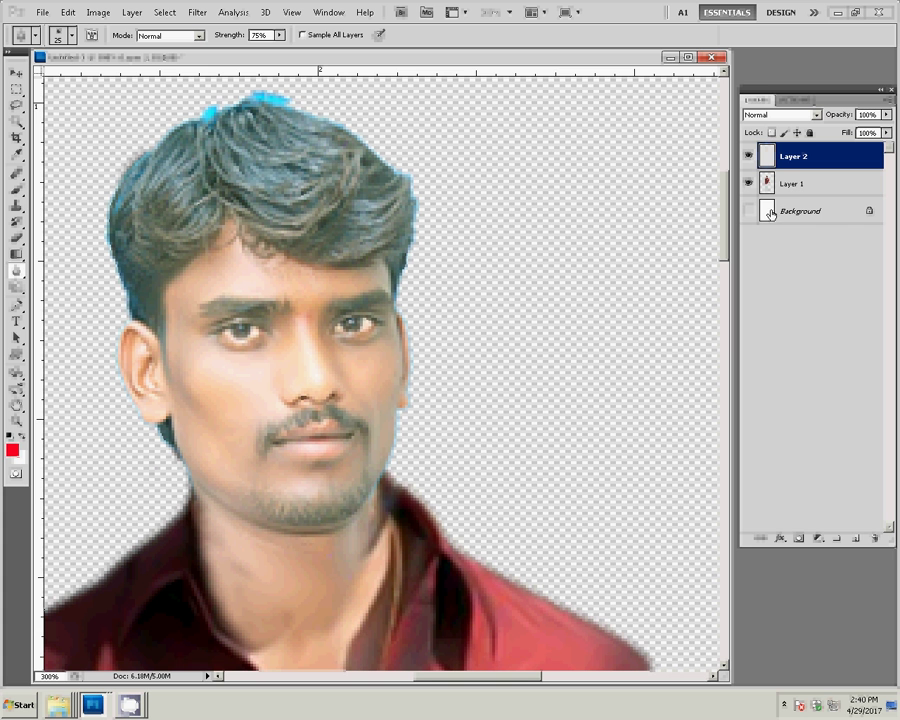
{"action": "left_click", "coordinate": [818, 538]}
Add a Selective Color adjustment with the Blacks range raised to +60 black
{"action": "left_click", "coordinate": [826, 531]}
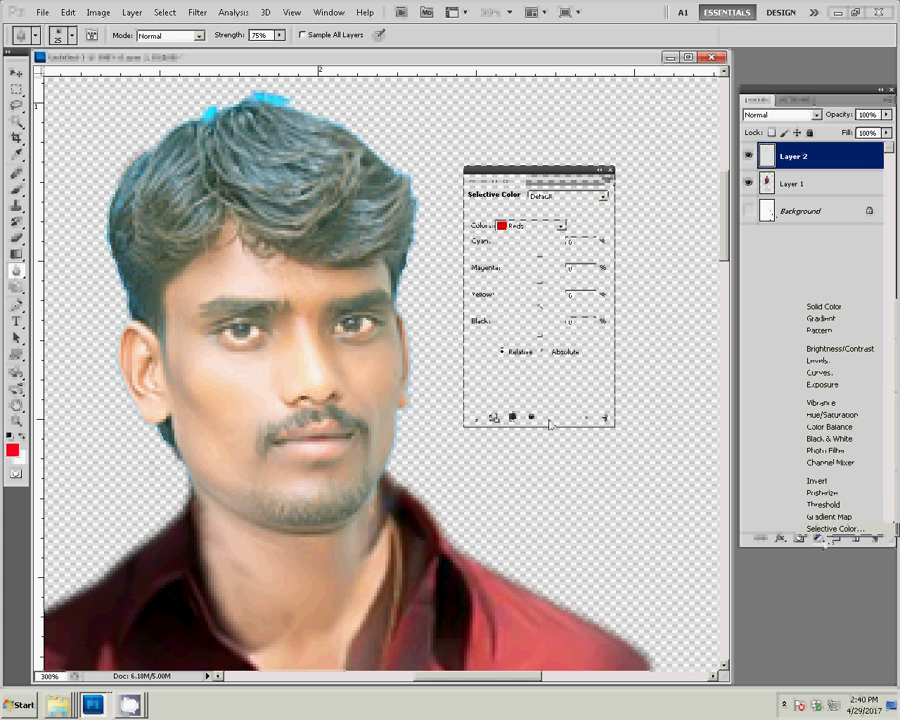
{"action": "left_click", "coordinate": [530, 225]}
{"action": "left_click", "coordinate": [524, 326]}
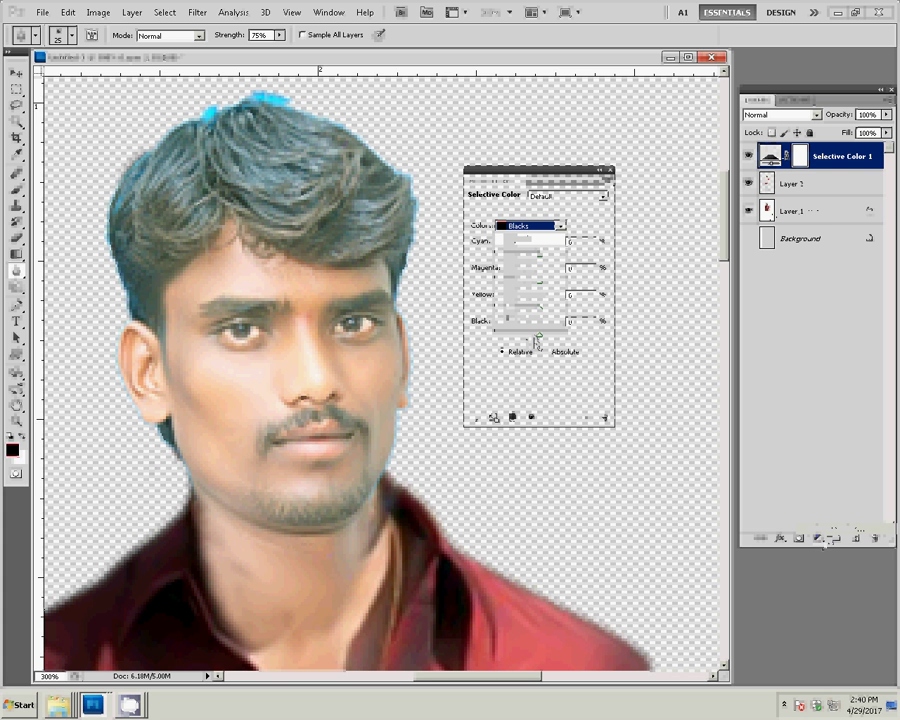
{"action": "left_click_drag", "start_coordinate": [543, 341], "coordinate": [585, 340]}
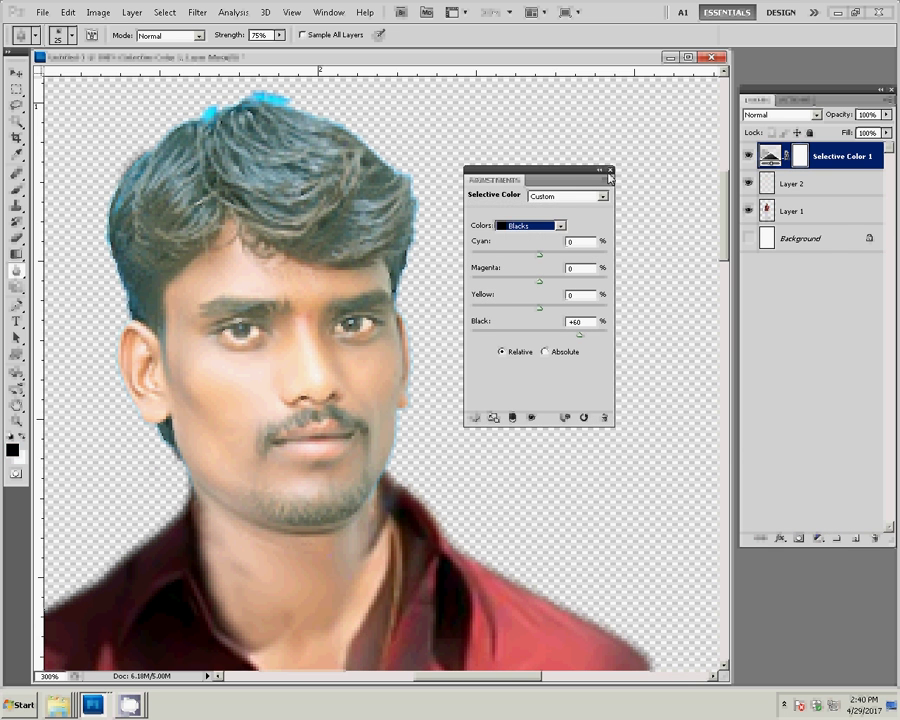
Apply a Levels adjustment to the bust on Layer 2 and fit the image on screen
{"action": "key", "text": "ctrl+l"}
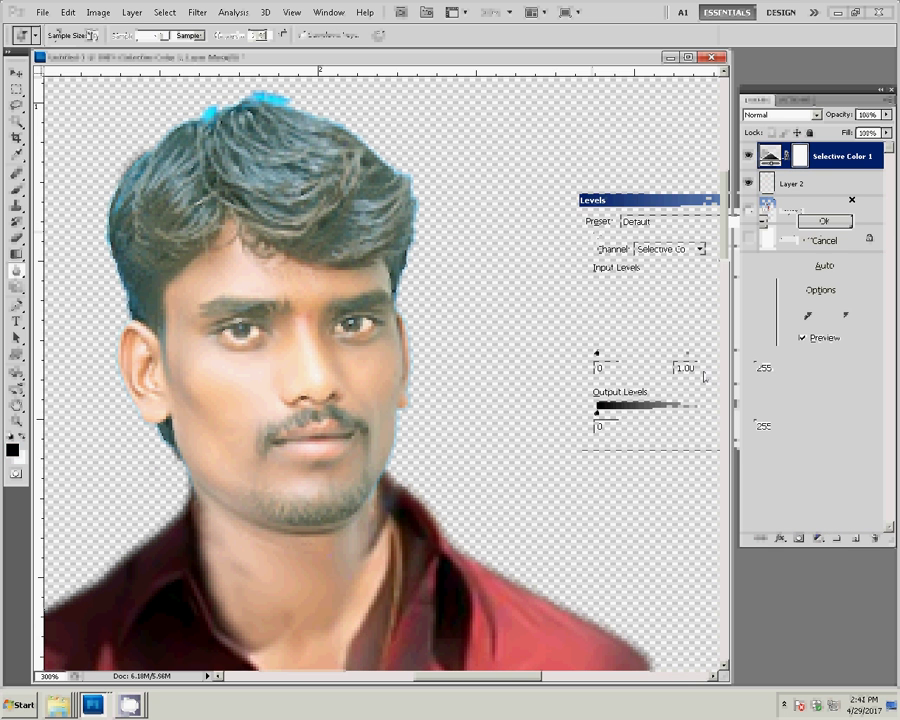
{"action": "left_click", "coordinate": [822, 242]}
{"action": "left_click", "coordinate": [810, 190]}
{"action": "key", "text": "ctrl+l"}
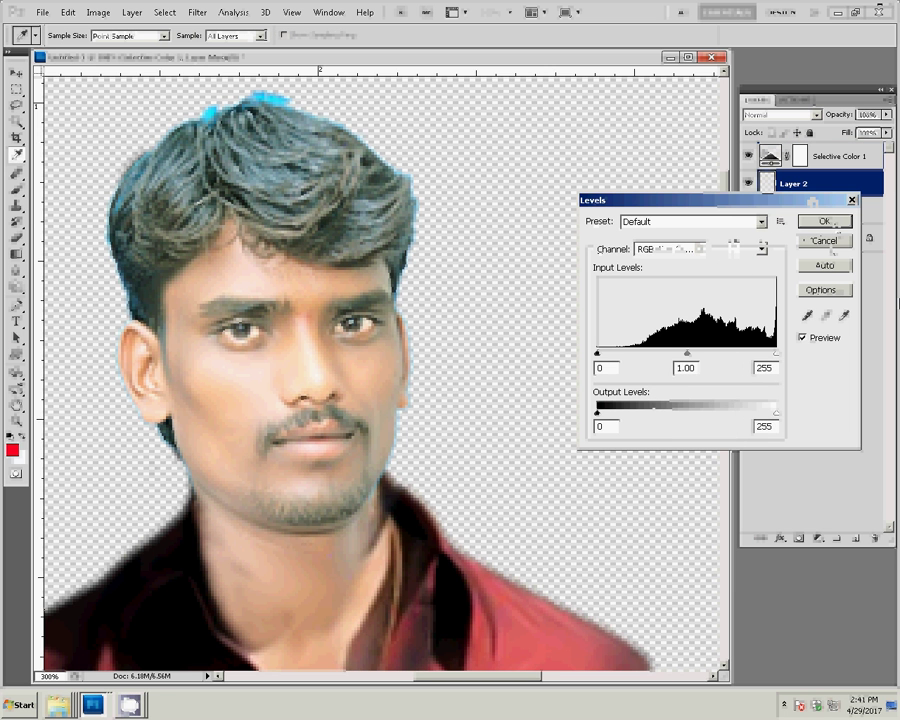
{"action": "left_click", "coordinate": [815, 224]}
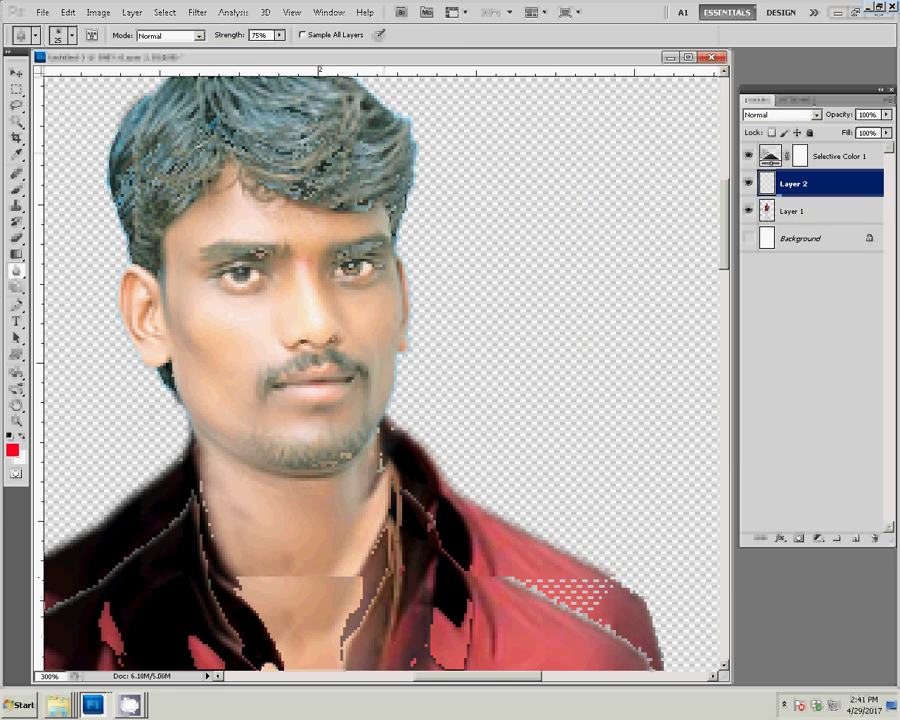
{"action": "key", "text": "z"}
{"action": "right_click", "coordinate": [443, 207]}
{"action": "left_click", "coordinate": [443, 207]}
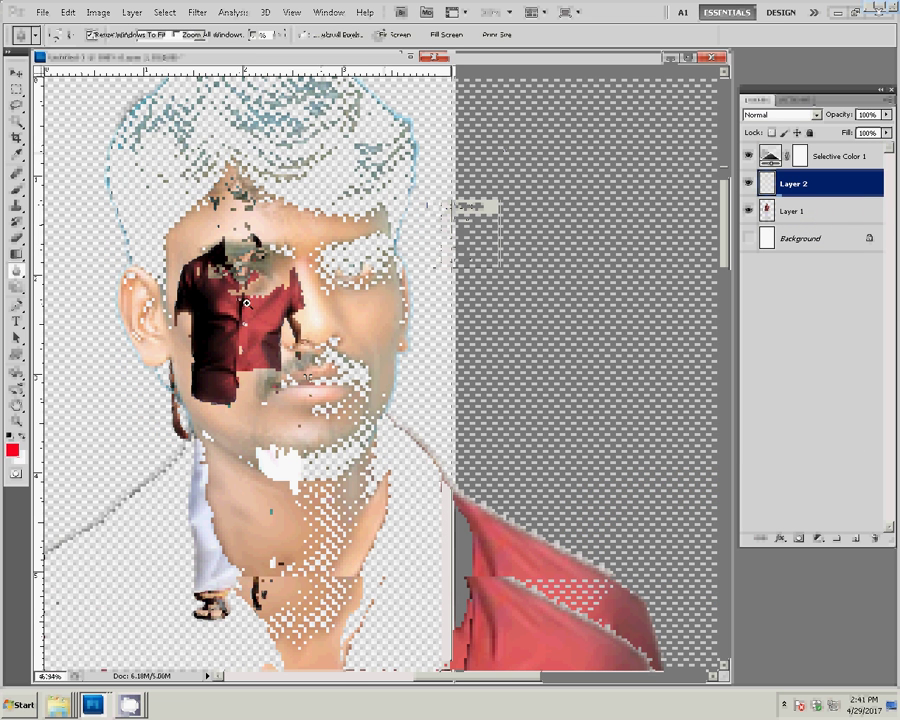
Darken the full figure's midtones on Layer 1 to 0.83 with Levels
{"action": "key", "text": "v"}
{"action": "left_click", "coordinate": [281, 332]}
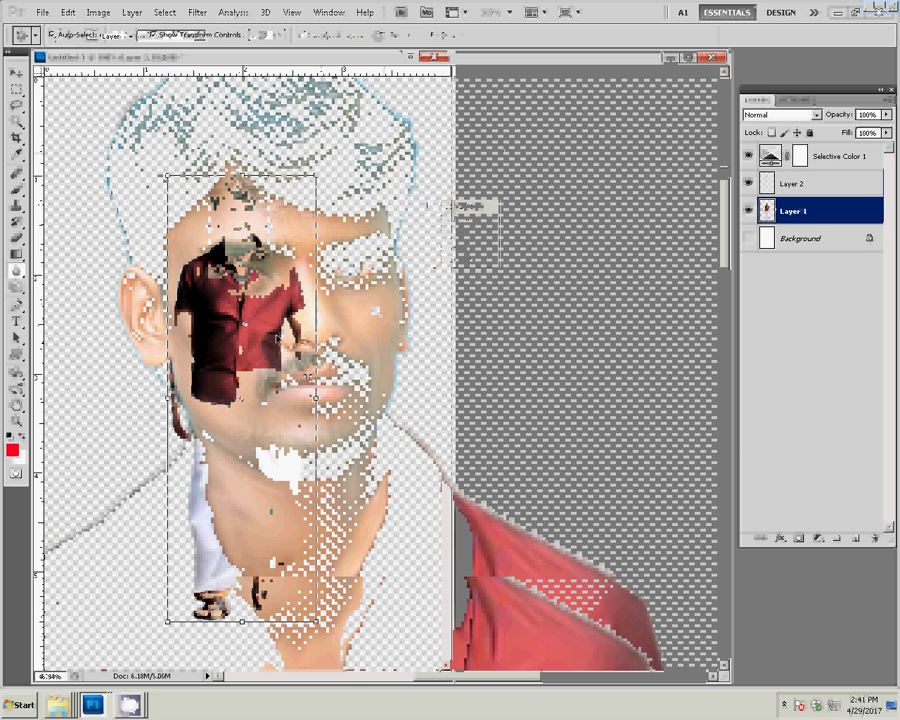
{"action": "key", "text": "ctrl+l"}
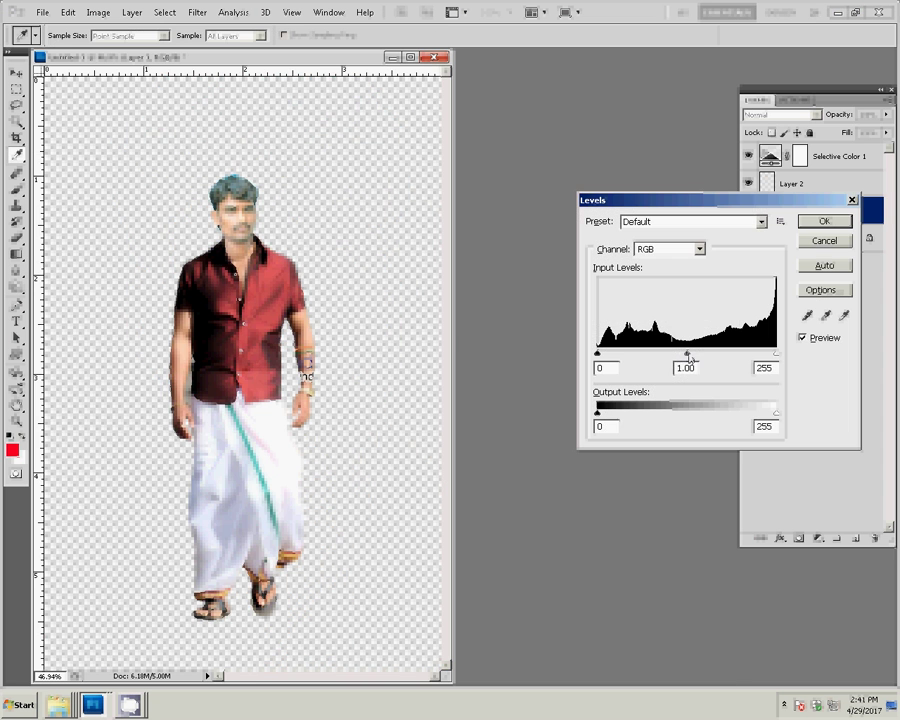
{"action": "left_click_drag", "start_coordinate": [686, 354], "coordinate": [697, 357]}
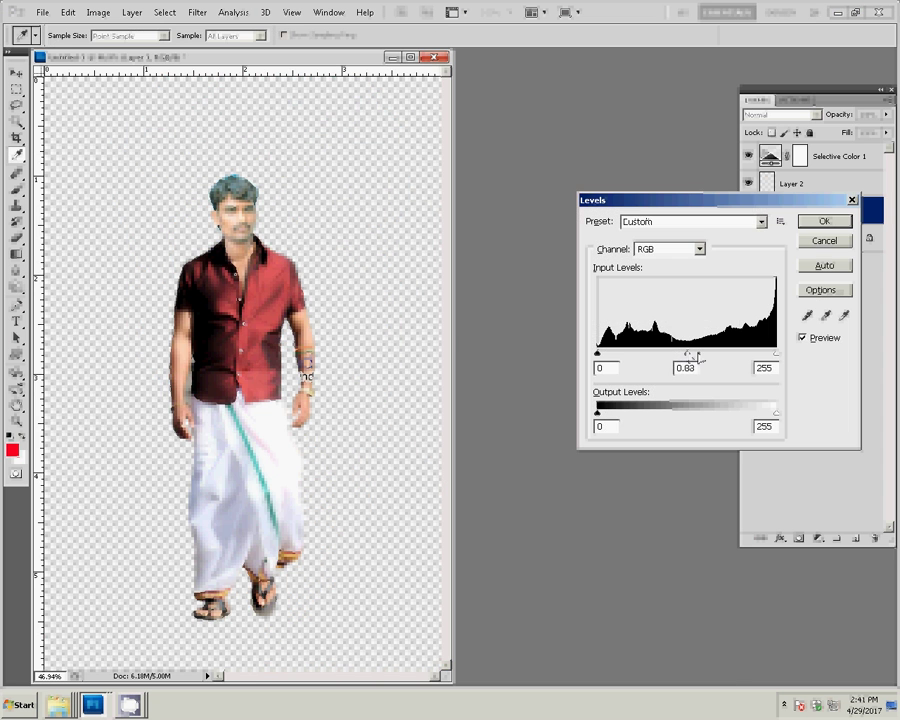
{"action": "left_click", "coordinate": [820, 222]}
Zoom in on the head and give Layer 2 a -16 yellow midtone Color Balance shift
{"action": "key", "text": "z"}
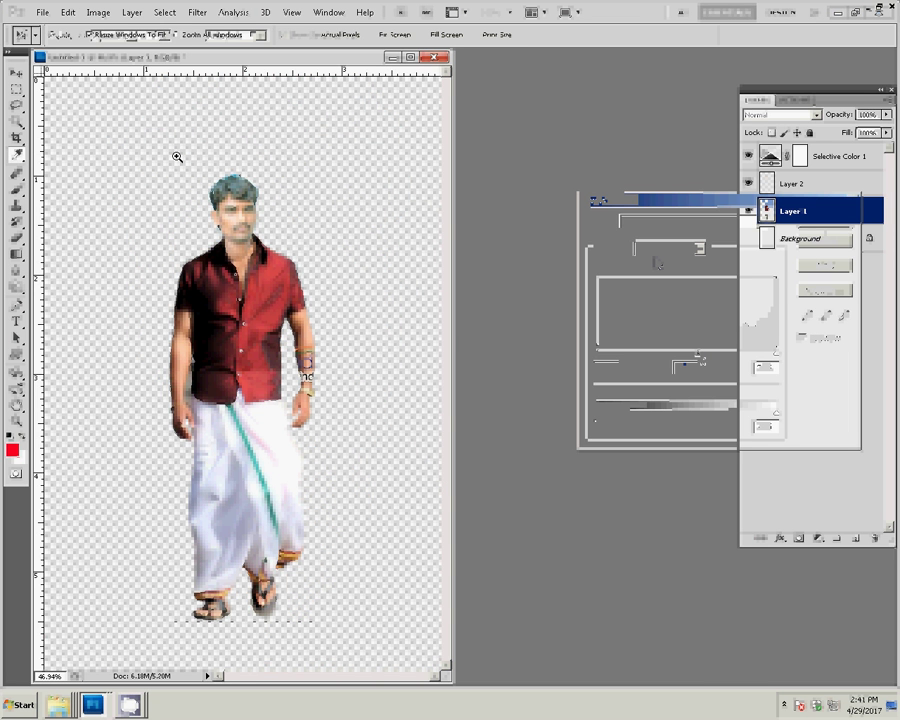
{"action": "left_click_drag", "start_coordinate": [323, 295], "coordinate": [381, 233]}
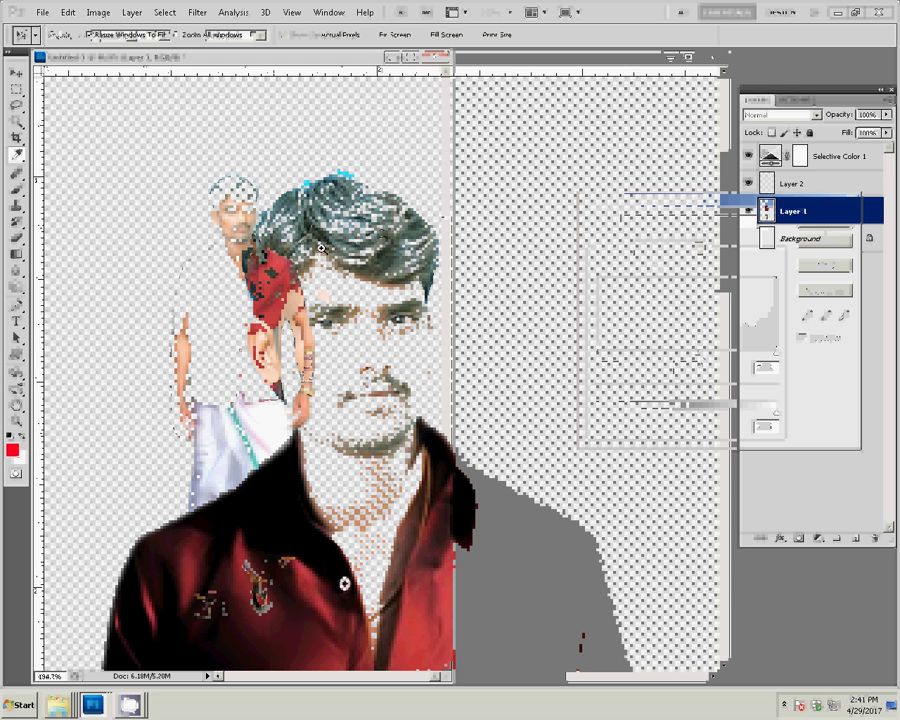
{"action": "key", "text": "v"}
{"action": "left_click", "coordinate": [343, 335]}
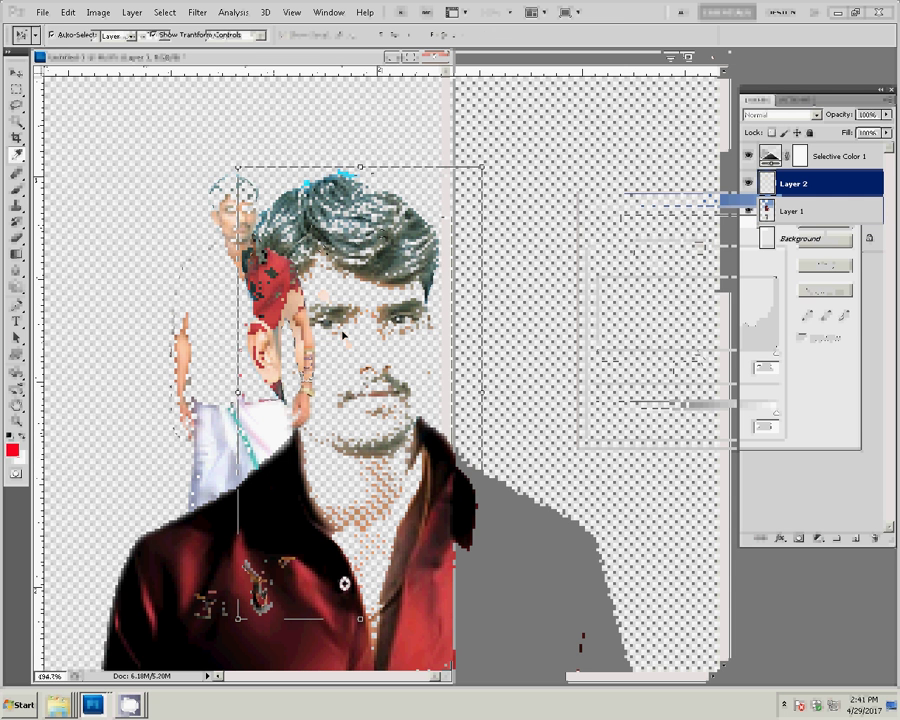
{"action": "key", "text": "ctrl+b"}
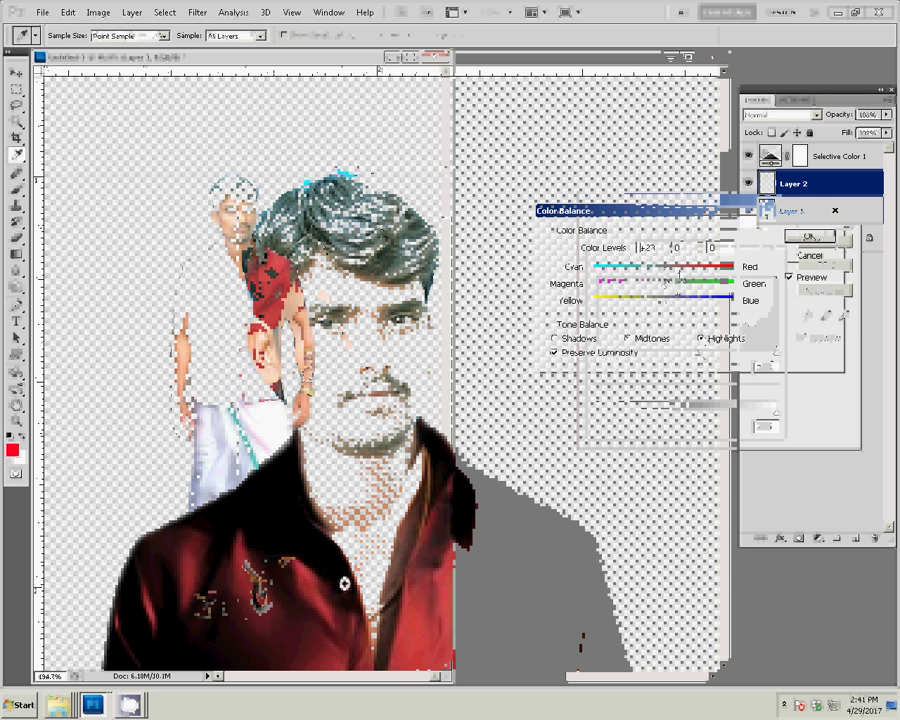
{"action": "left_click", "coordinate": [809, 237]}
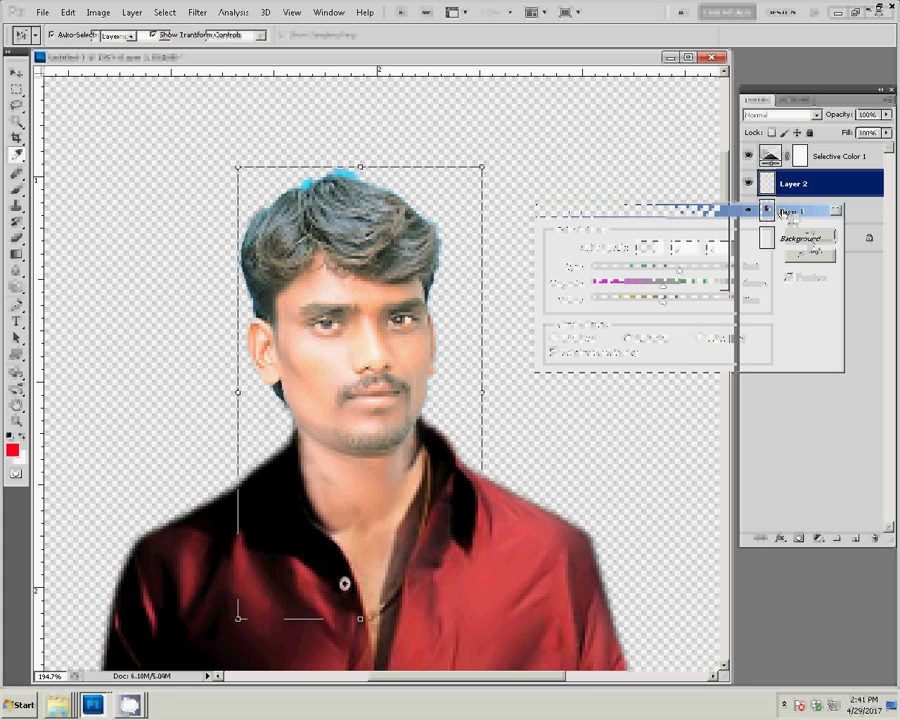
{"action": "key", "text": "ctrl+b"}
{"action": "left_click_drag", "start_coordinate": [661, 303], "coordinate": [652, 305]}
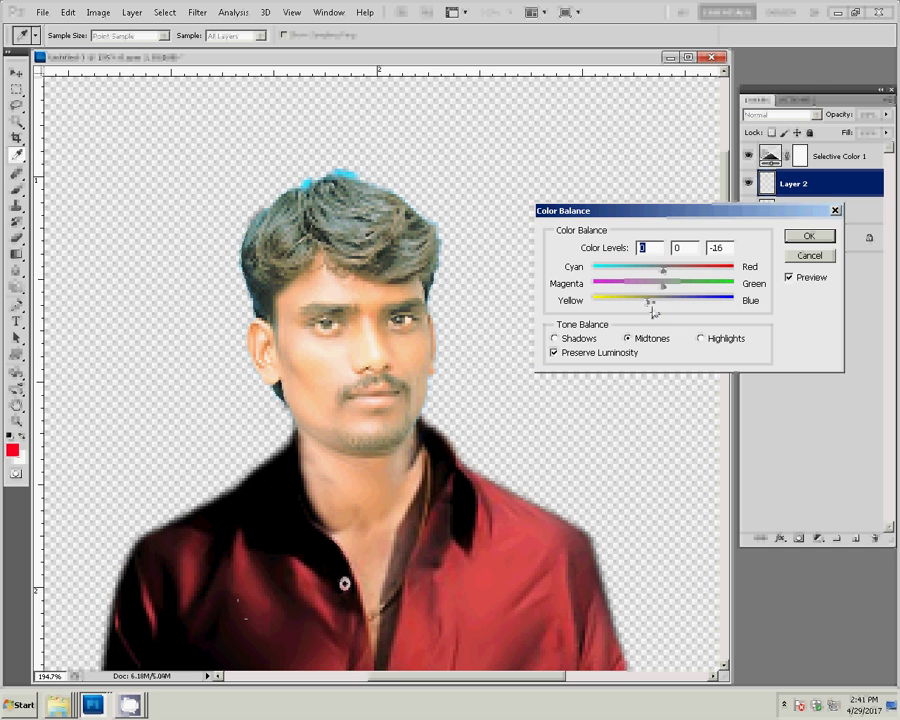
{"action": "left_click", "coordinate": [809, 237]}
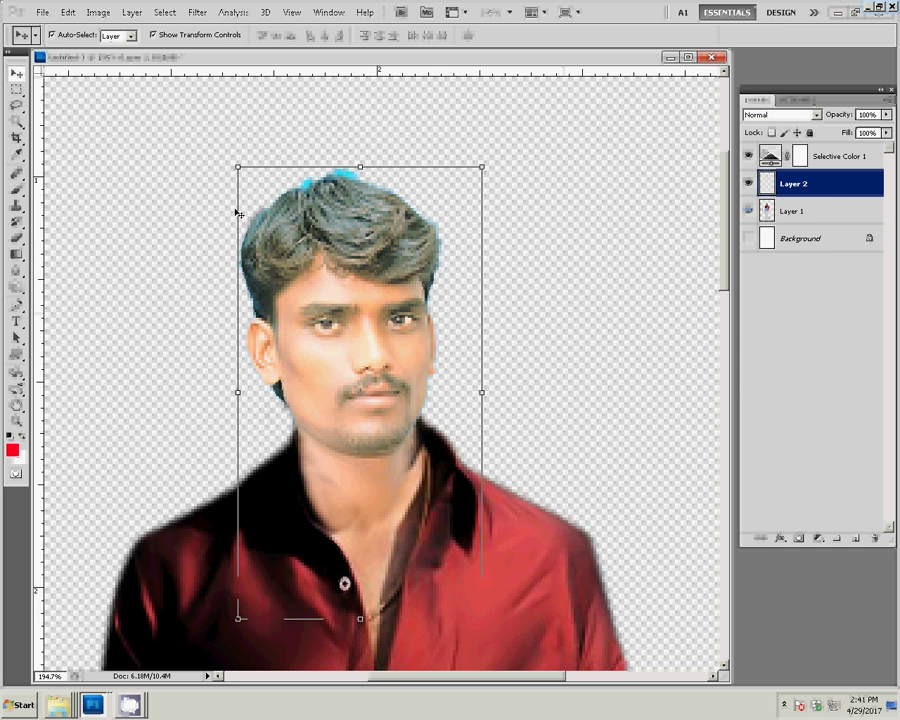
Deselect and burn the hair darker, especially across the top
{"action": "key", "text": "o"}
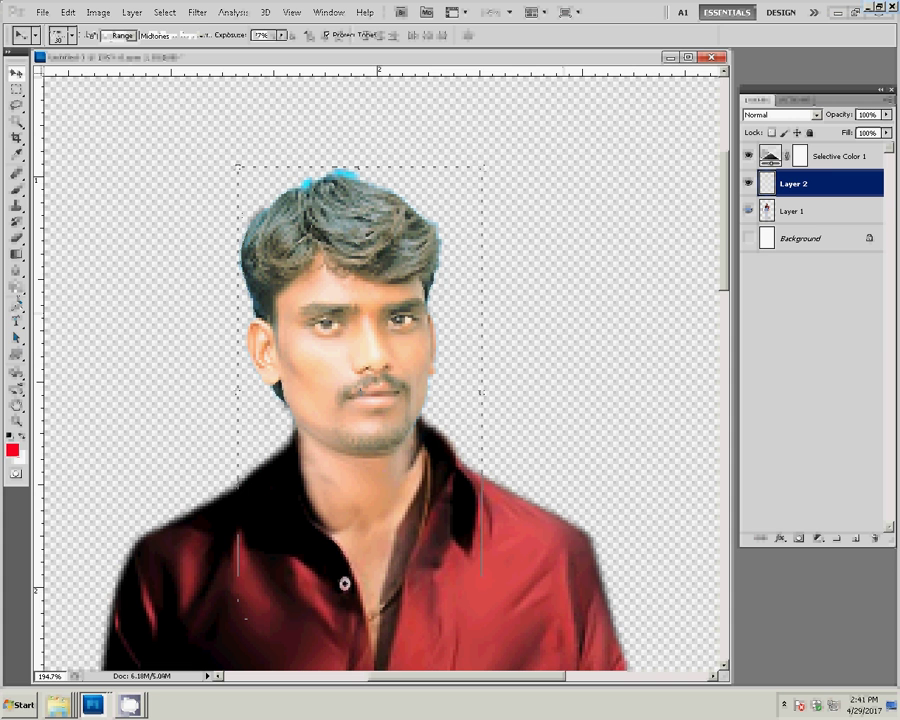
{"action": "key", "text": "ctrl+d"}
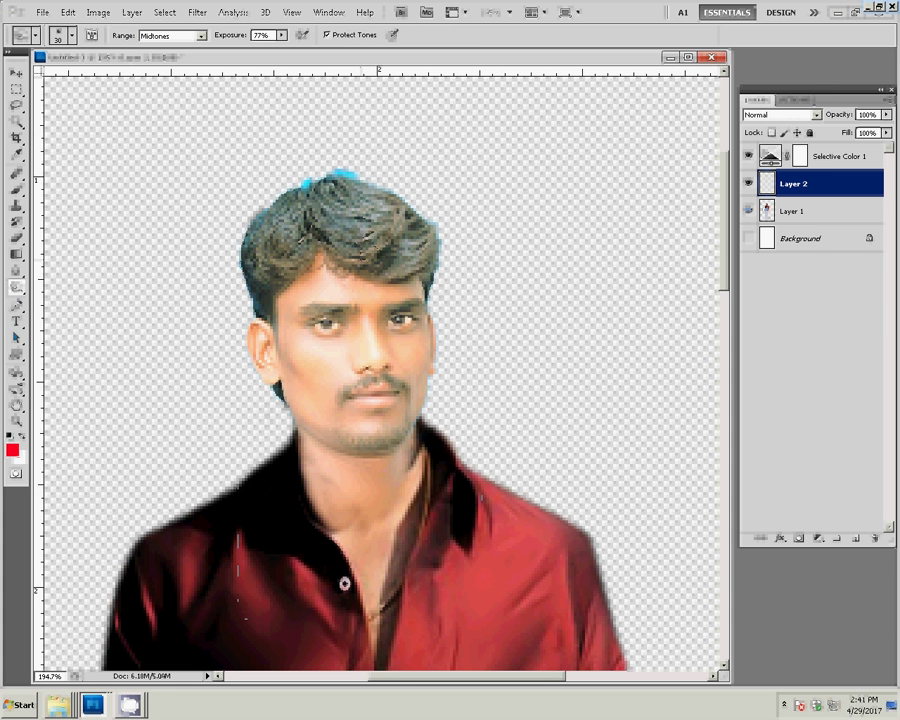
{"action": "left_click_drag", "start_coordinate": [255, 250], "coordinate": [425, 220]}
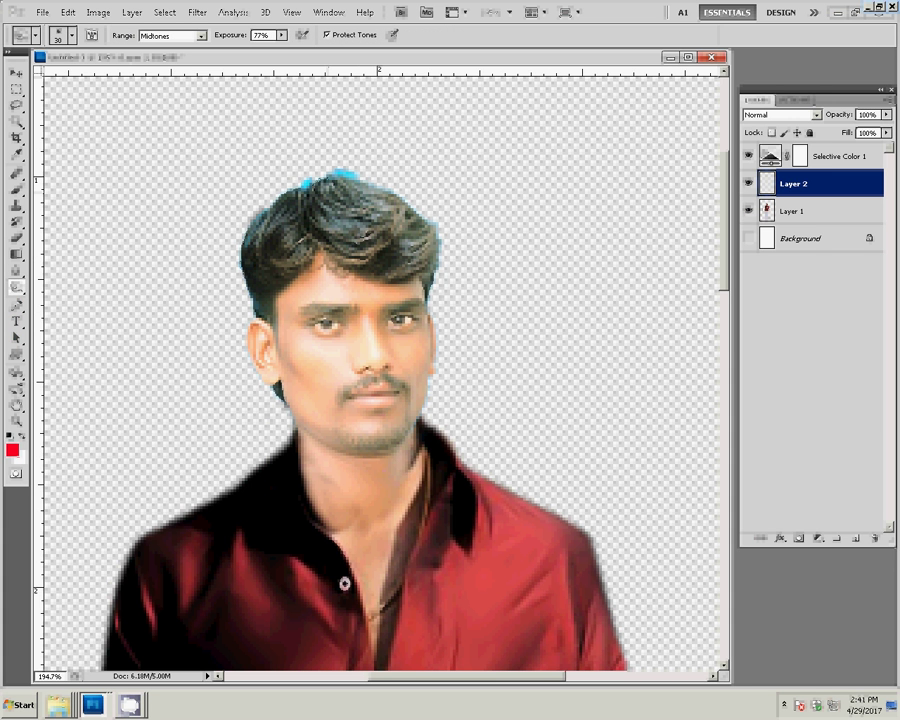
{"action": "left_click_drag", "start_coordinate": [350, 190], "coordinate": [385, 180]}
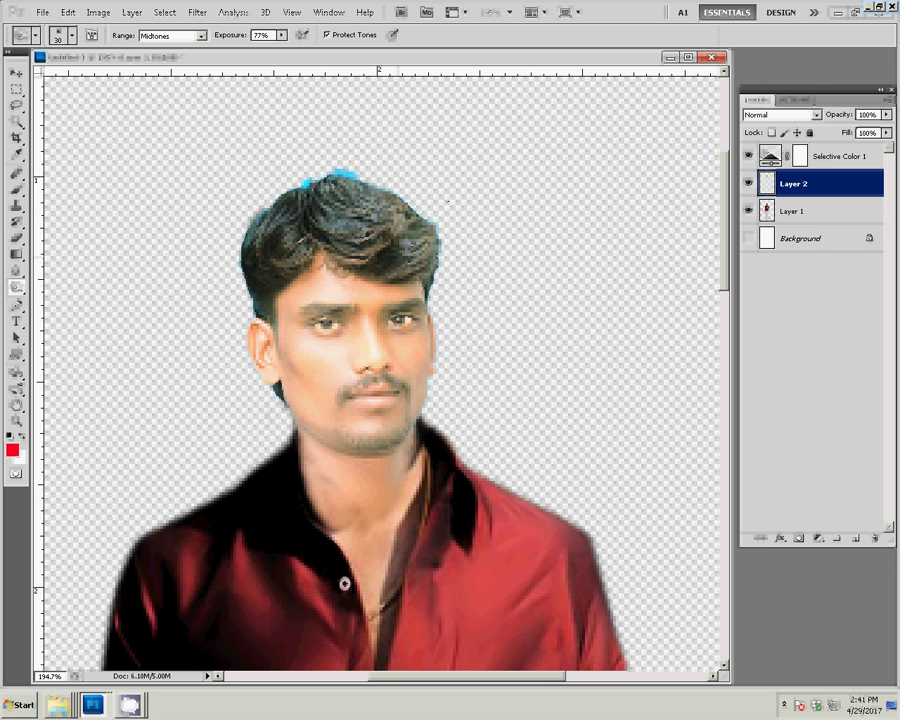
Merge the figure's layers into Layer 2 and zoom in on the neck
{"action": "key", "text": "v"}
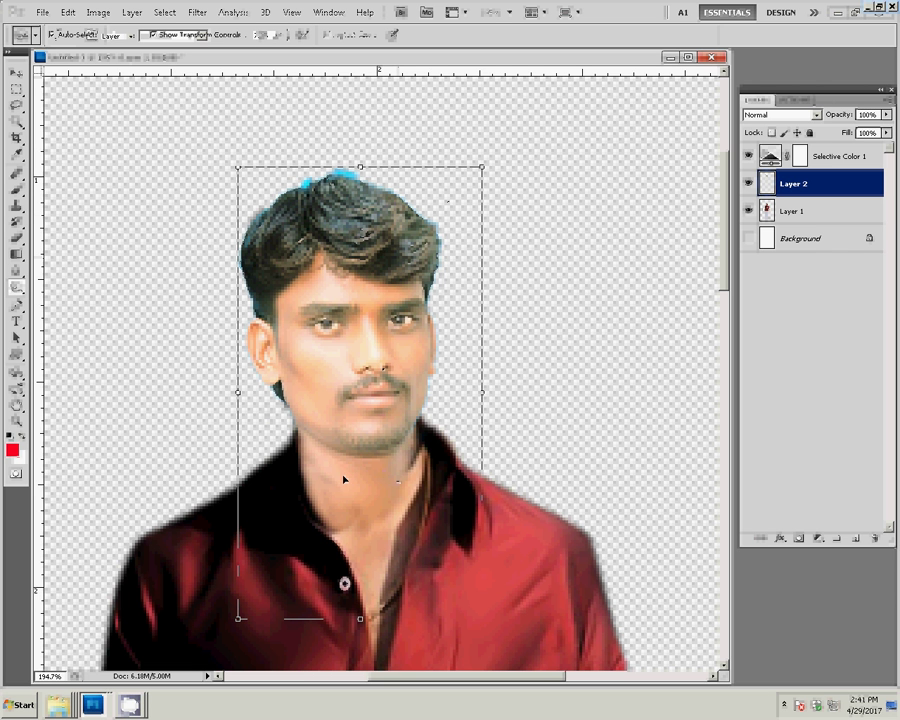
{"action": "key", "text": "ctrl+shift+e"}
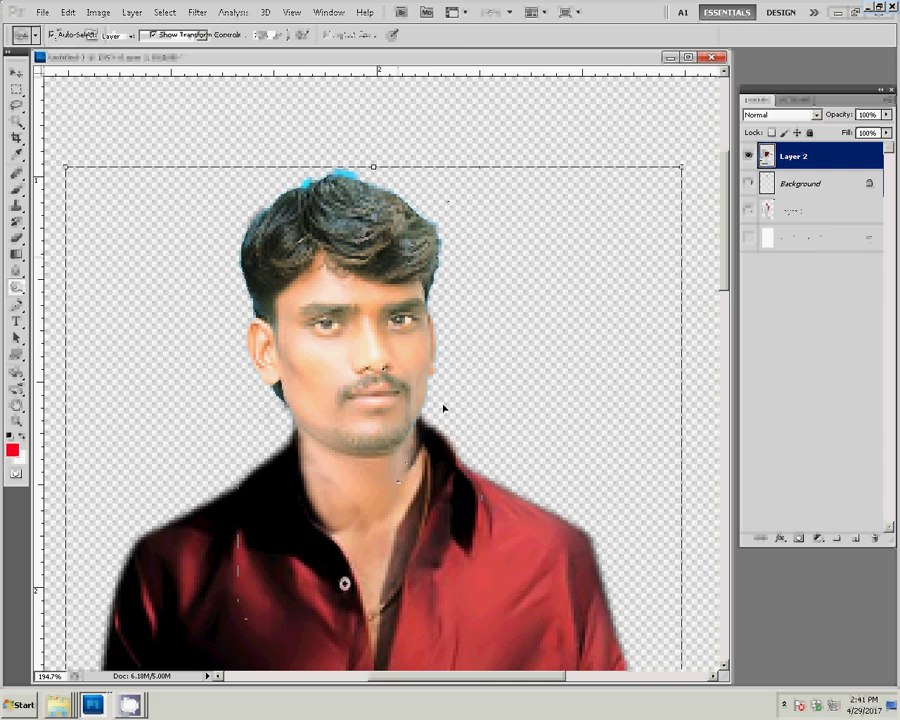
{"action": "key", "text": "z"}
{"action": "left_click", "coordinate": [428, 549]}
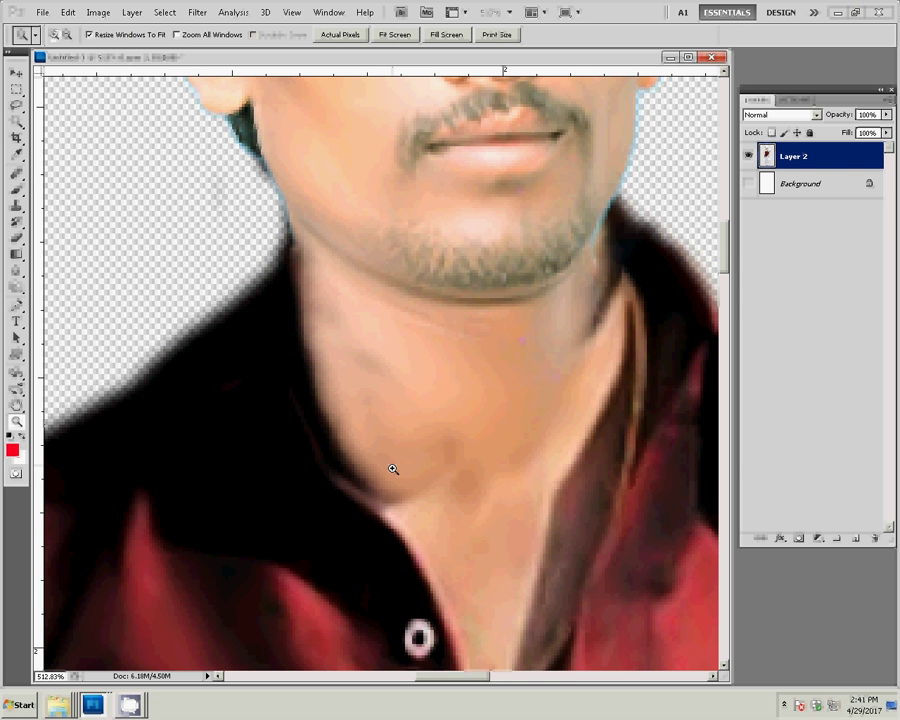
Clone clean lower-neck skin at 48% opacity over the neck streaks, then fit on screen
{"action": "key", "text": "s"}
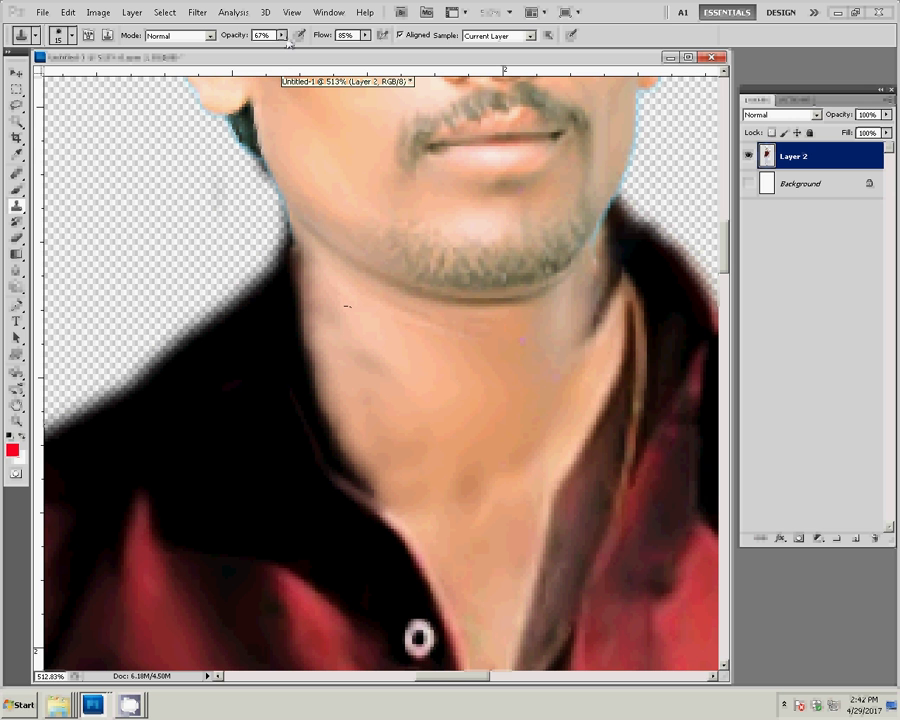
{"action": "left_click_drag", "start_coordinate": [596, 322], "coordinate": [614, 278]}
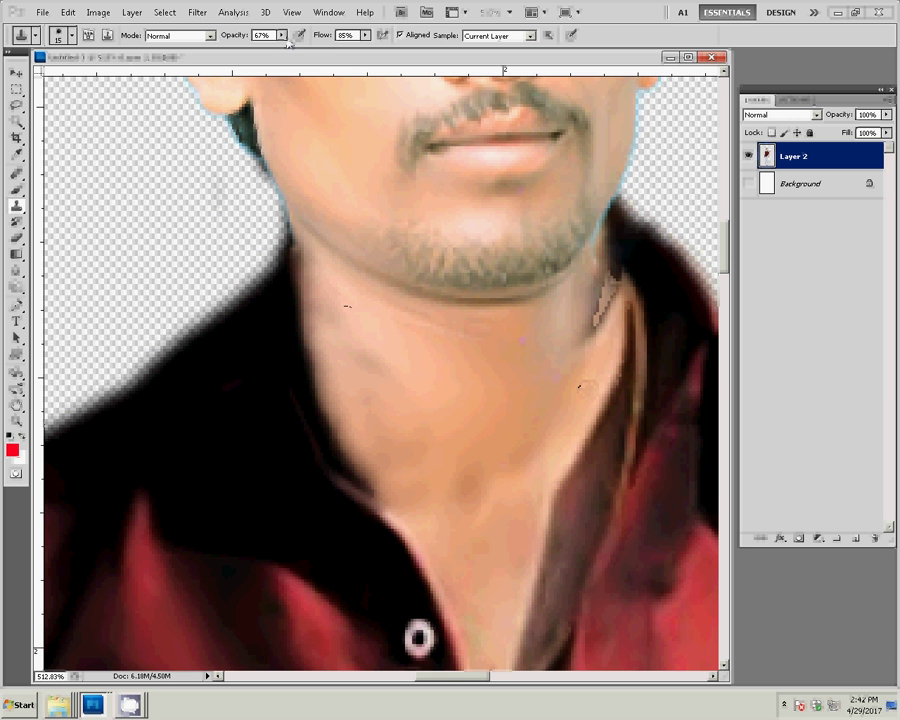
{"action": "key", "text": "ctrl+z"}
{"action": "left_click", "coordinate": [283, 35]}
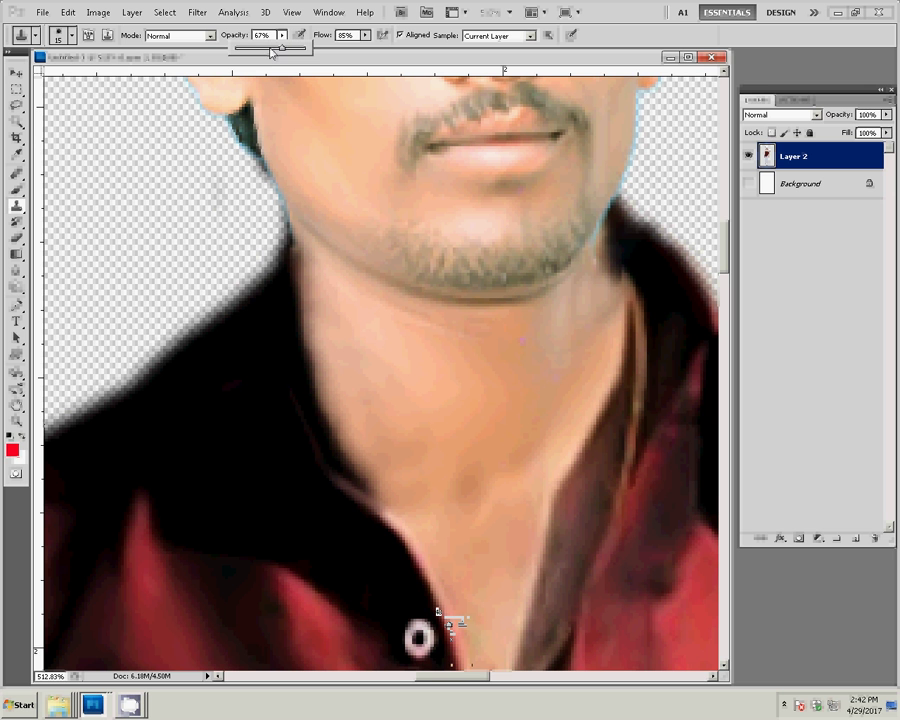
{"action": "left_click_drag", "start_coordinate": [270, 48], "coordinate": [256, 48]}
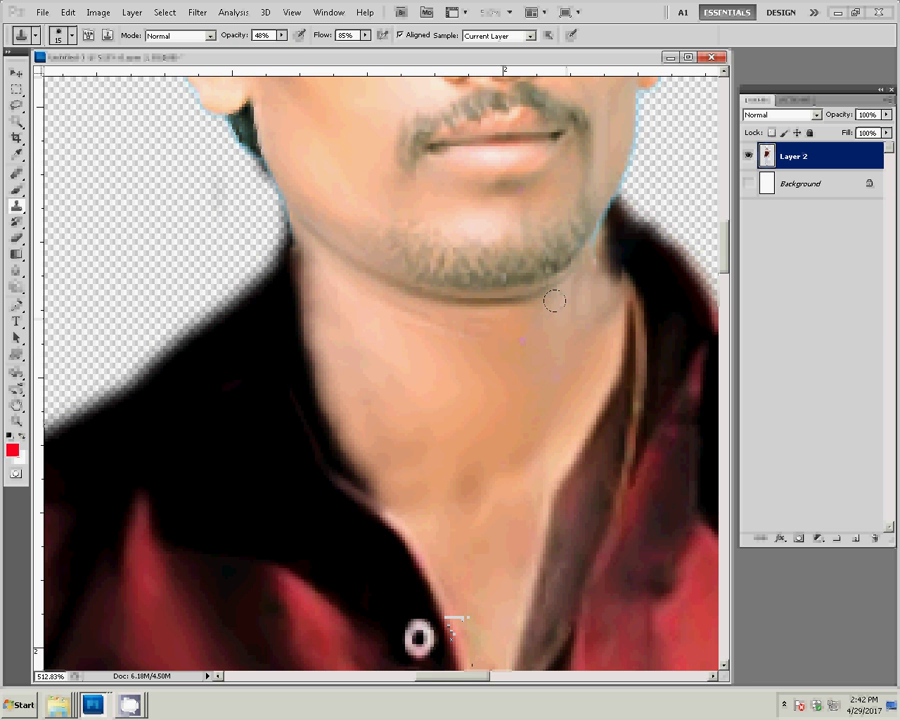
{"action": "left_click", "coordinate": [495, 485]}
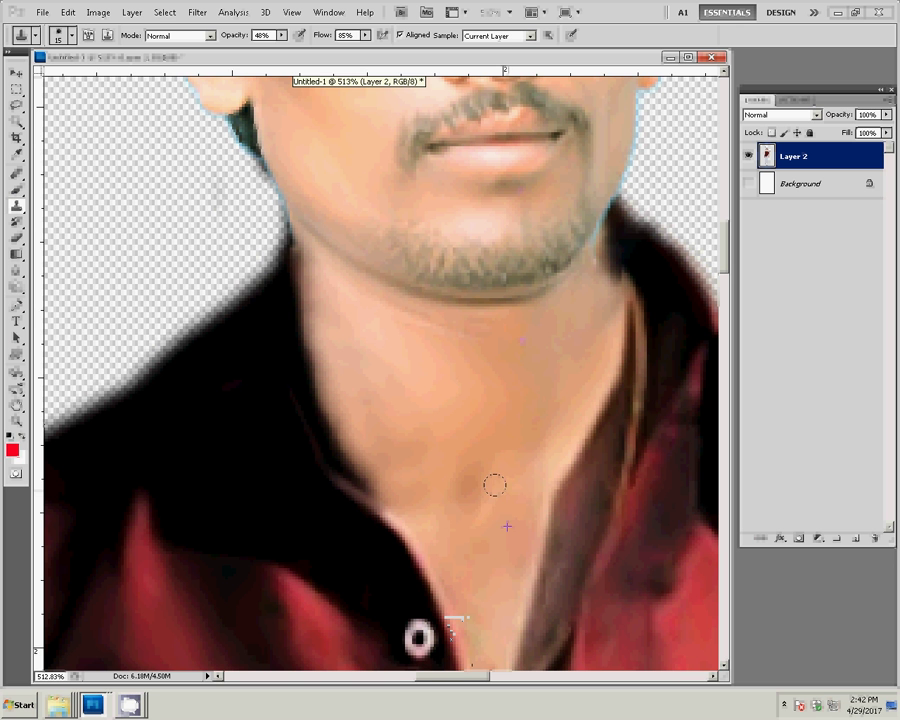
{"action": "left_click_drag", "start_coordinate": [495, 485], "coordinate": [412, 499]}
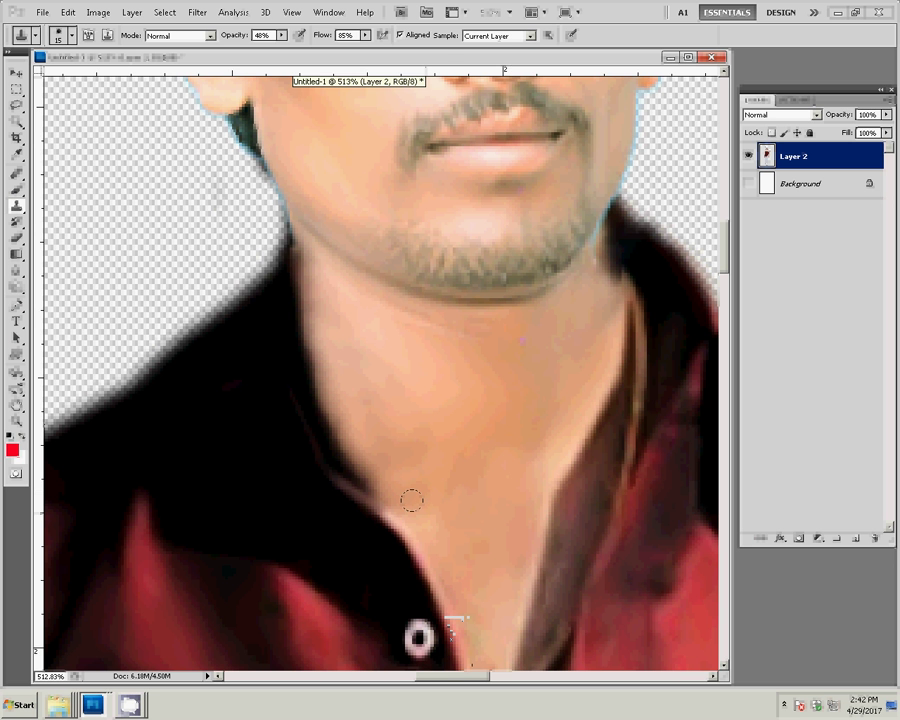
{"action": "key", "text": "z"}
{"action": "right_click", "coordinate": [511, 377]}
{"action": "left_click", "coordinate": [530, 382]}
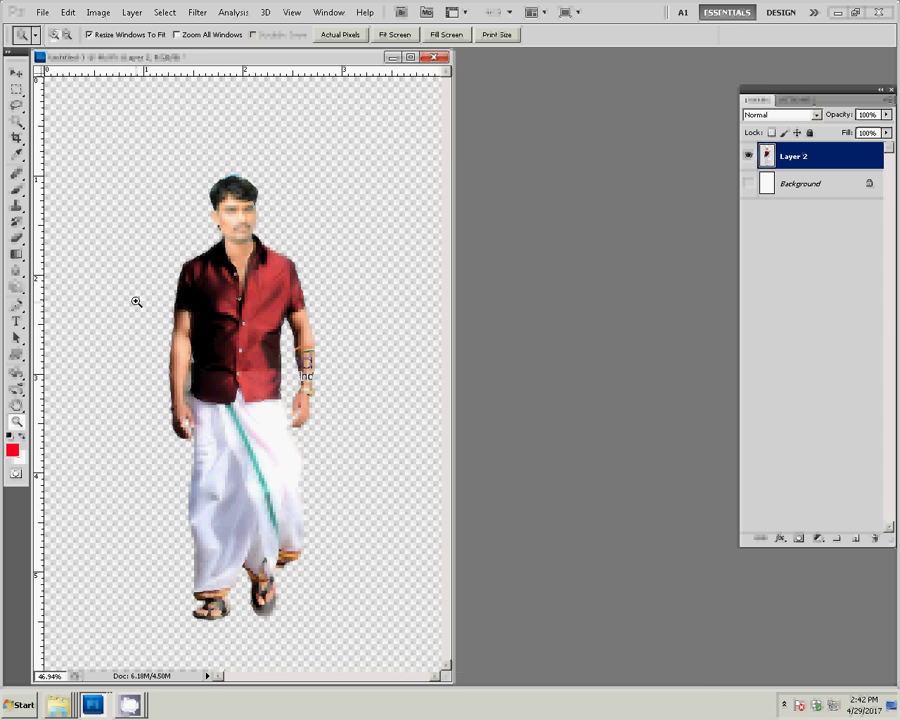
Trace a Pen path along the arm–shirt gap, turn it into a selection and delete the sliver
{"action": "left_click_drag", "start_coordinate": [136, 301], "coordinate": [415, 390]}
{"action": "key", "text": "w"}
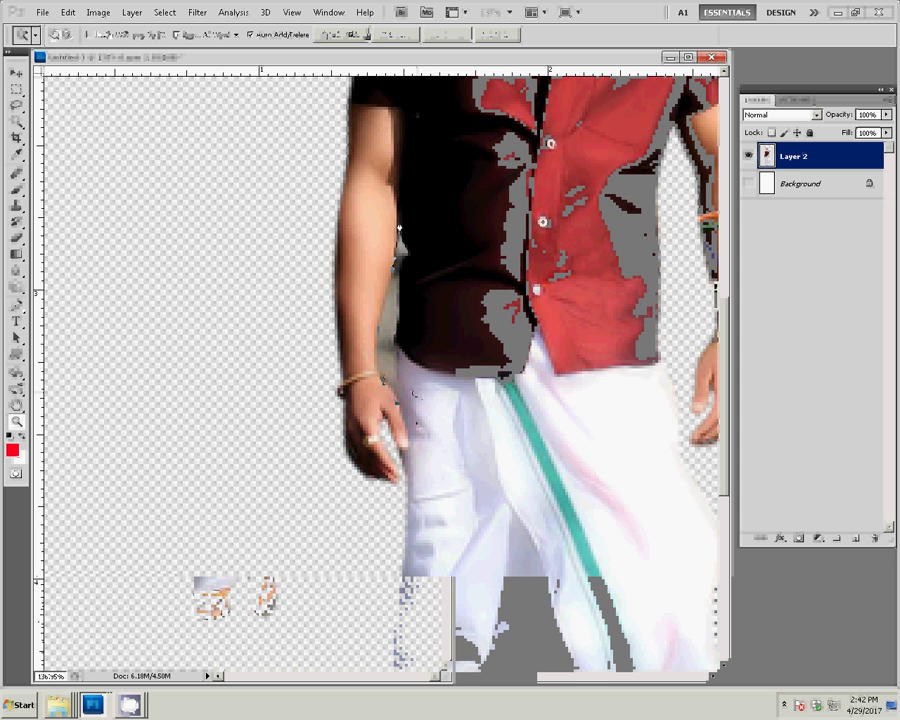
{"action": "left_click_drag", "start_coordinate": [399, 228], "coordinate": [399, 352]}
{"action": "right_click", "coordinate": [410, 275]}
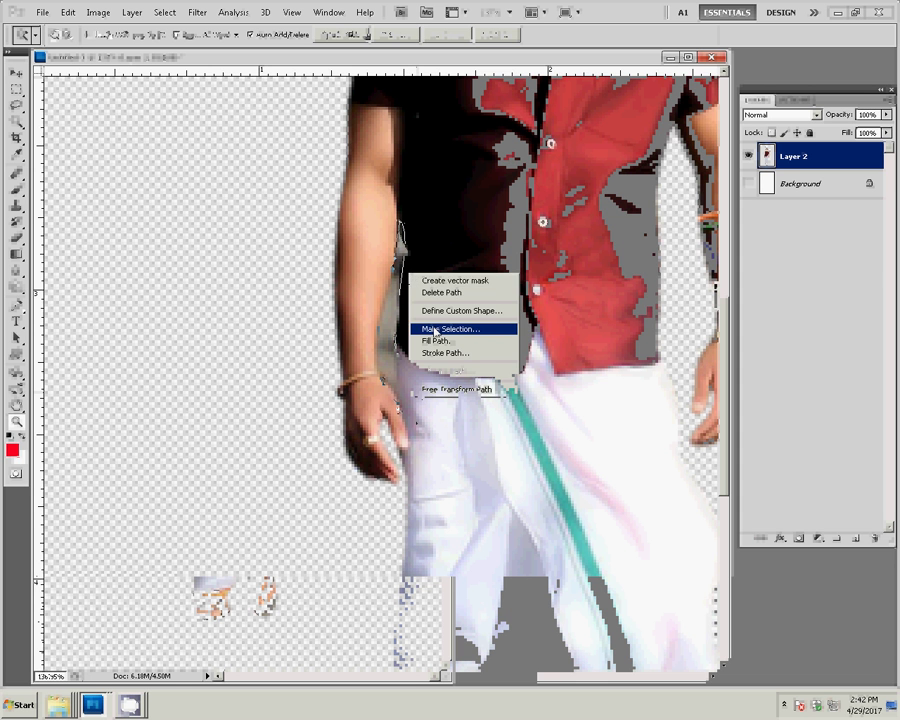
{"action": "left_click", "coordinate": [435, 329]}
{"action": "left_click", "coordinate": [510, 209]}
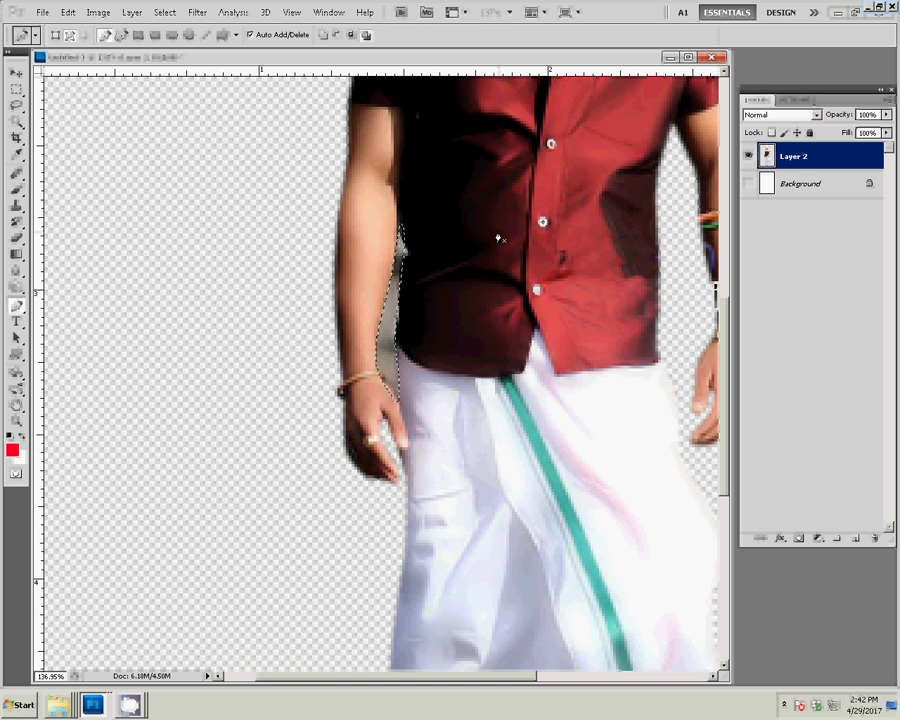
{"action": "key", "text": "Delete"}
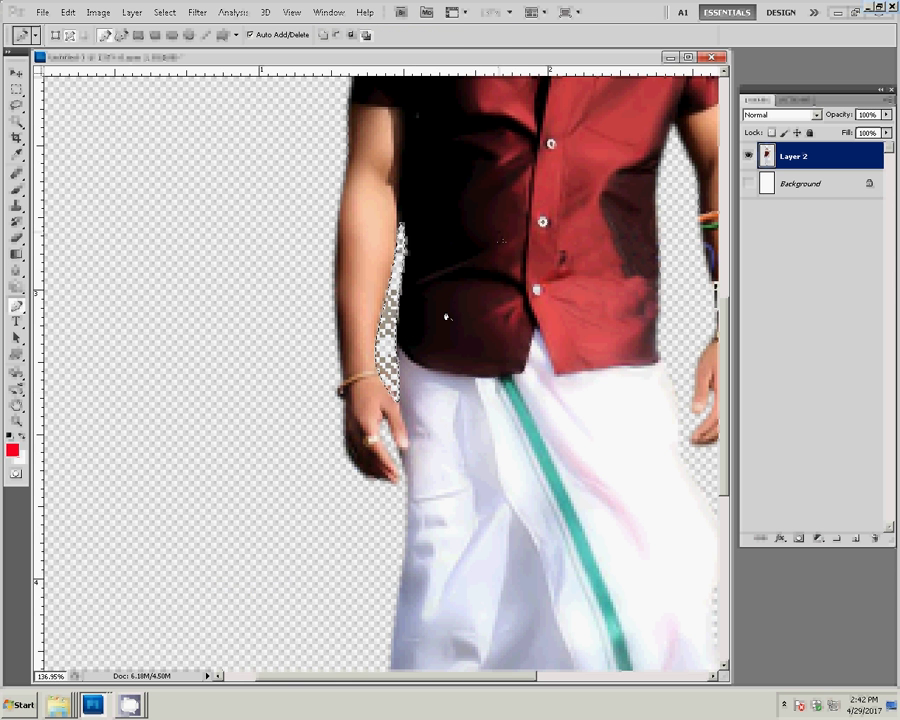
{"action": "key", "text": "z"}
{"action": "right_click", "coordinate": [405, 298]}
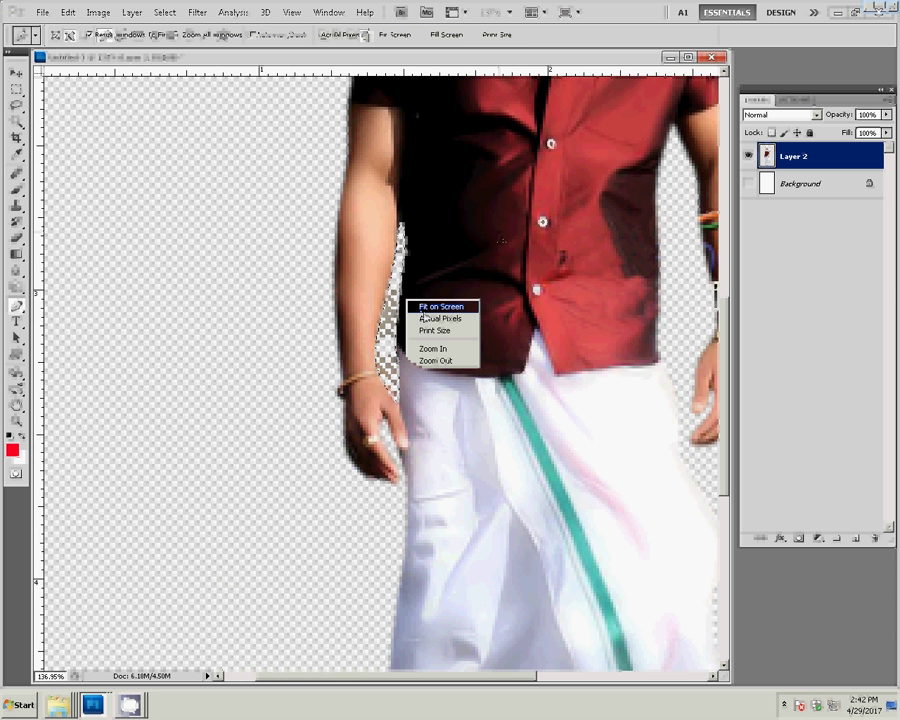
{"action": "left_click", "coordinate": [422, 309]}
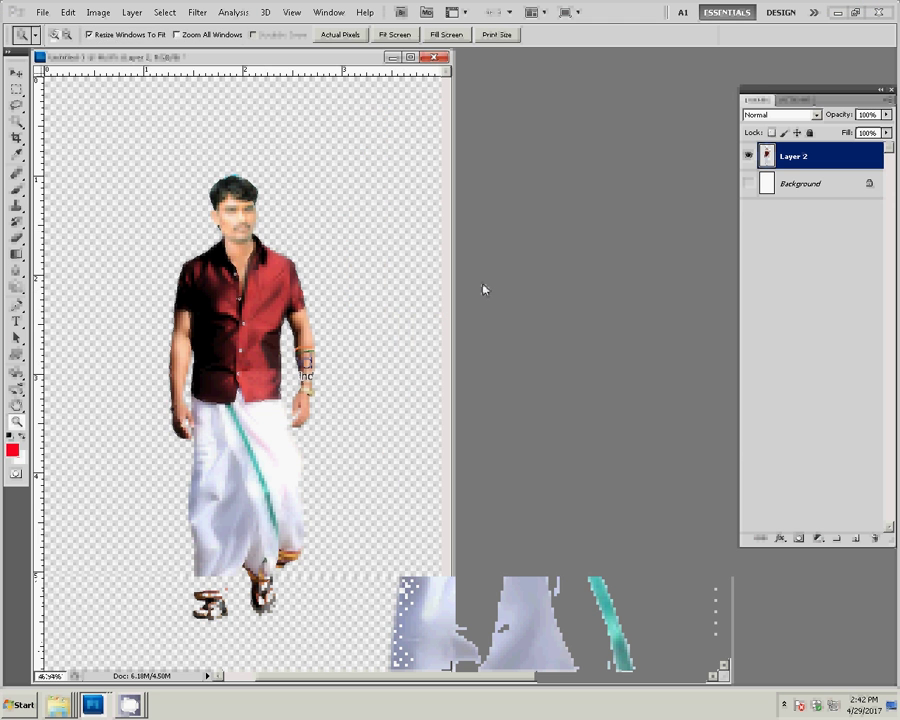
Deepen the figure's midtones to 0.48 with Levels
{"action": "key", "text": "ctrl+l"}
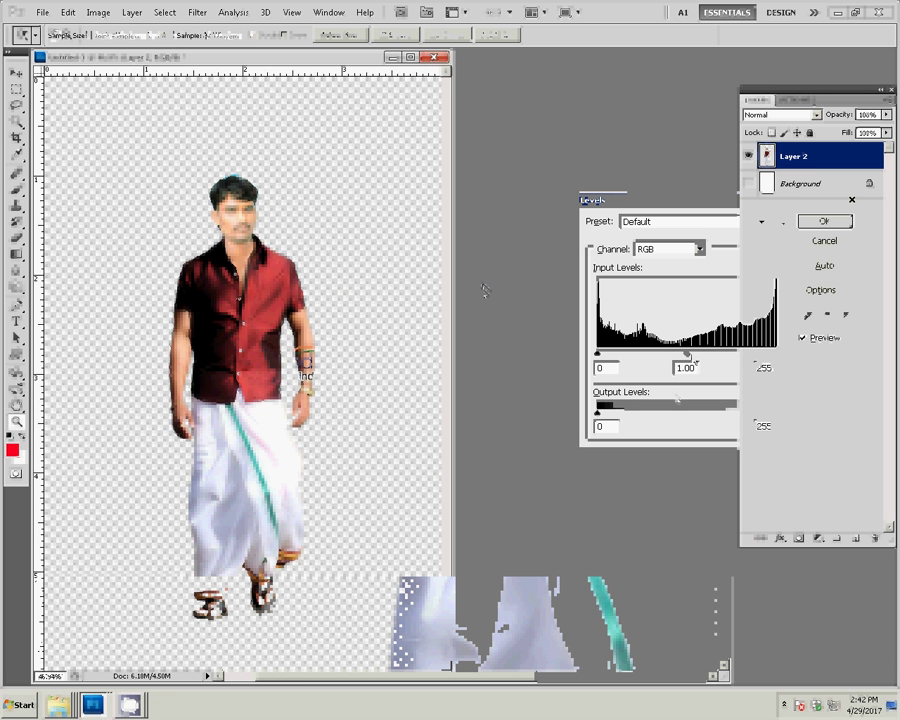
{"action": "left_click_drag", "start_coordinate": [688, 357], "coordinate": [721, 357]}
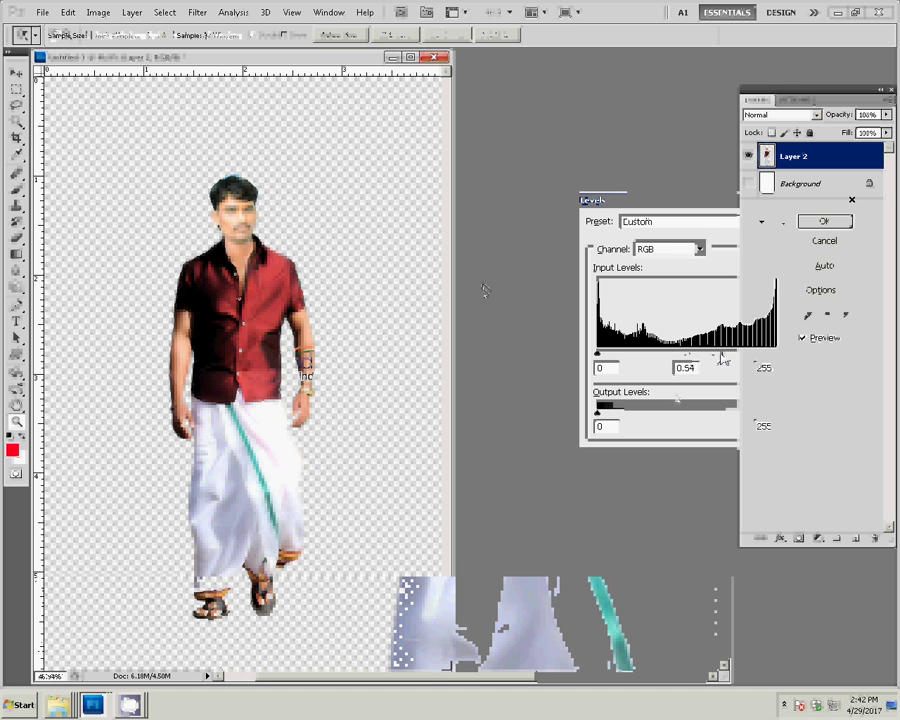
{"action": "key", "text": "Return"}
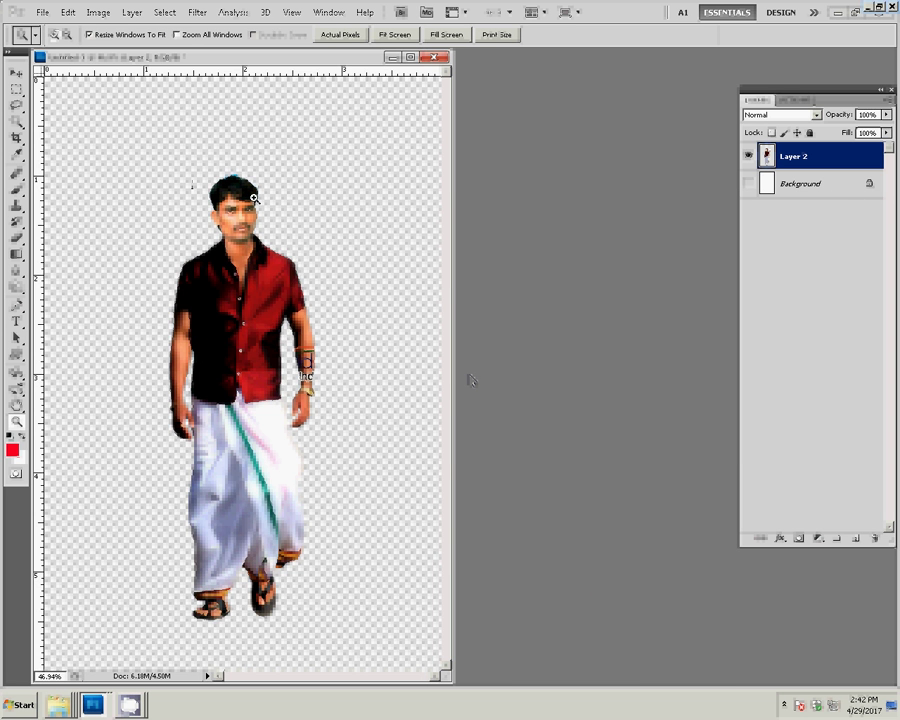
{"action": "left_click", "coordinate": [254, 198], "text": "alt"}
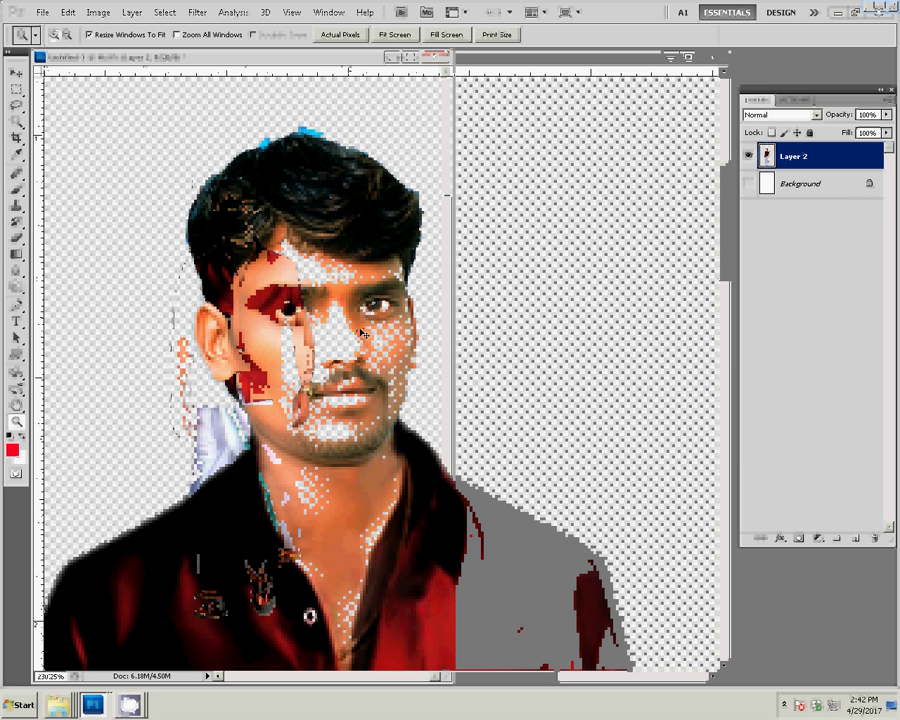
Shift the head and shoulders' midtones +26 toward blue with Color Balance
{"action": "key", "text": "ctrl+b"}
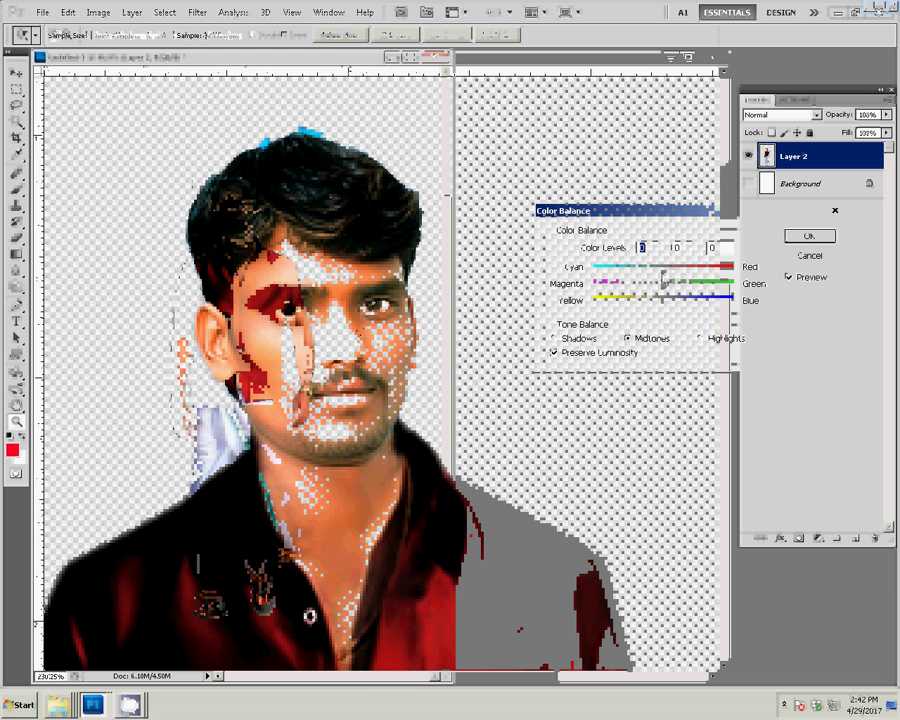
{"action": "mouse_move", "coordinate": [652, 280]}
{"action": "left_mouse_down"}
{"action": "mouse_move", "coordinate": [632, 285]}
{"action": "mouse_move", "coordinate": [692, 303]}
{"action": "mouse_move", "coordinate": [684, 310]}
{"action": "left_mouse_up"}
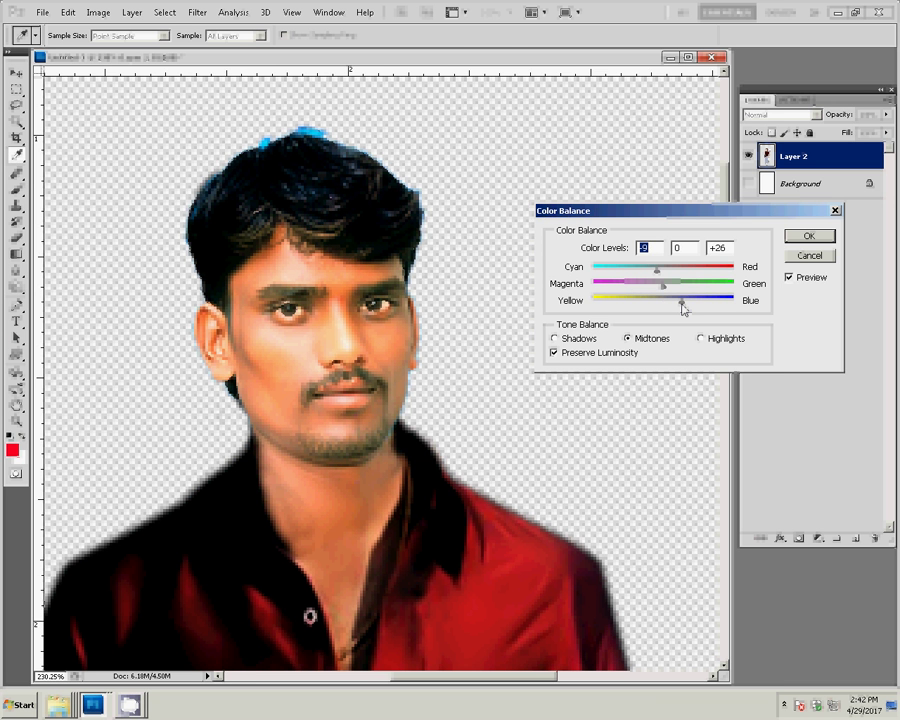
{"action": "key", "text": "Return"}
{"action": "key", "text": "z"}
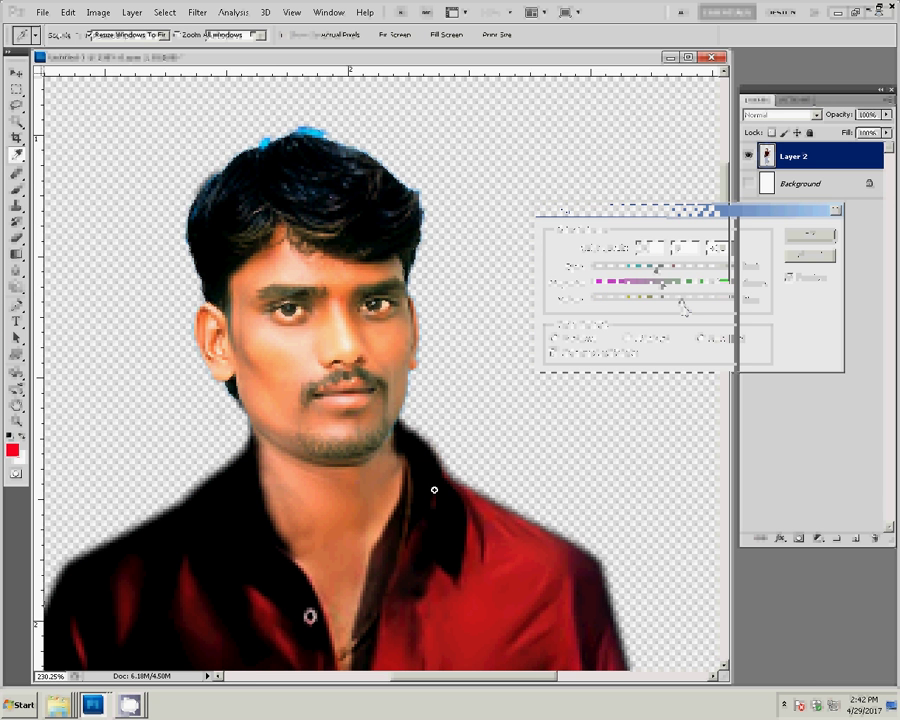
{"action": "left_click", "coordinate": [465, 409]}
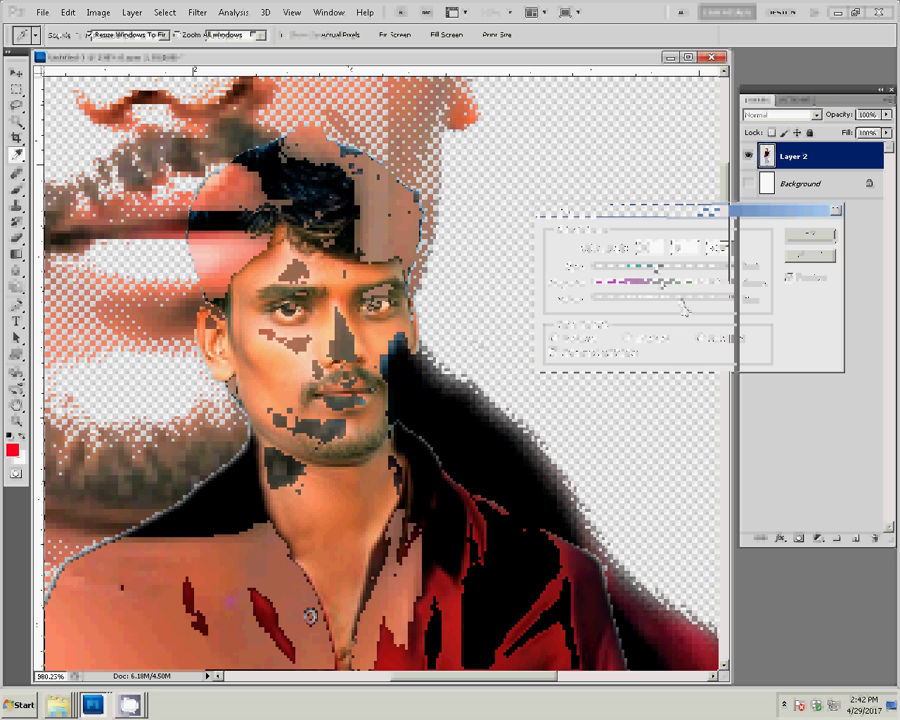
Zoom in on the head and erase the blue fringe along the top of the hair
{"action": "key", "text": "s"}
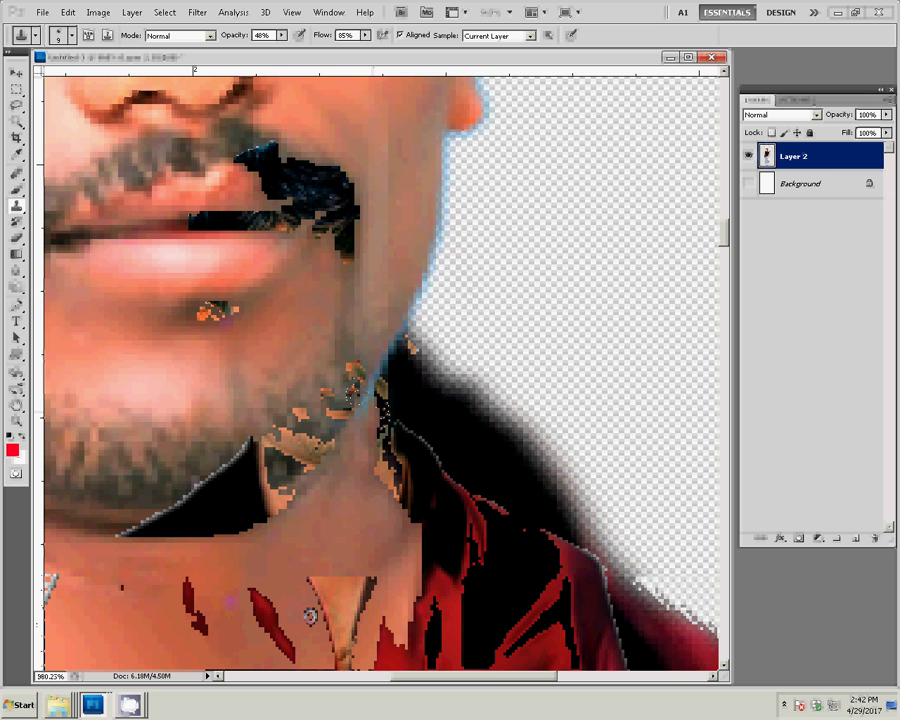
{"action": "key", "text": "z"}
{"action": "right_click", "coordinate": [337, 341]}
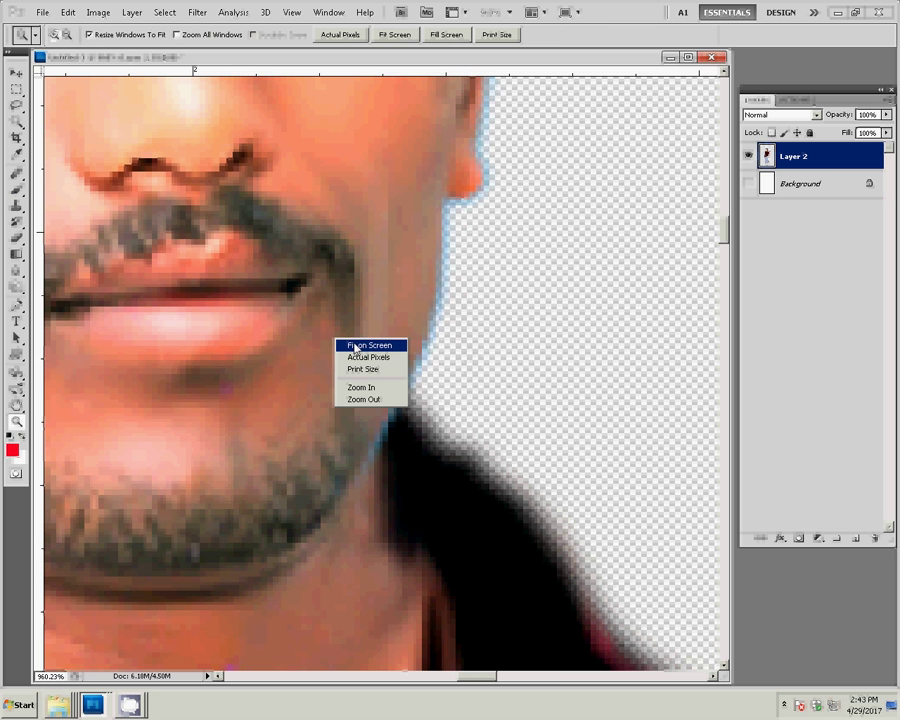
{"action": "left_click", "coordinate": [355, 346]}
{"action": "left_click", "coordinate": [307, 275]}
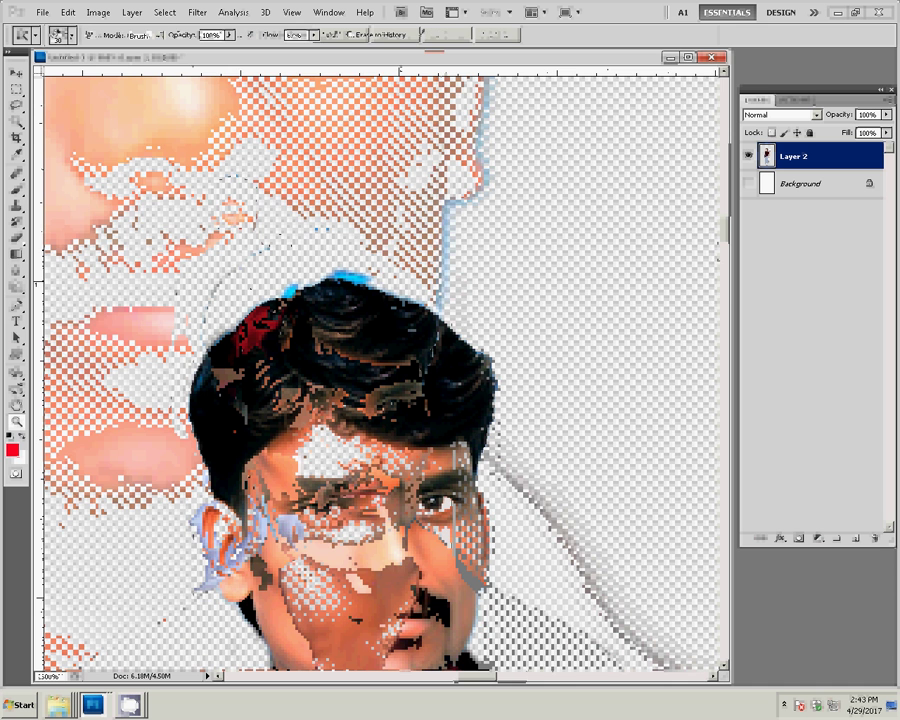
{"action": "key", "text": "e"}
{"action": "key", "text": "bracketleft"}
{"action": "key", "text": "bracketleft"}
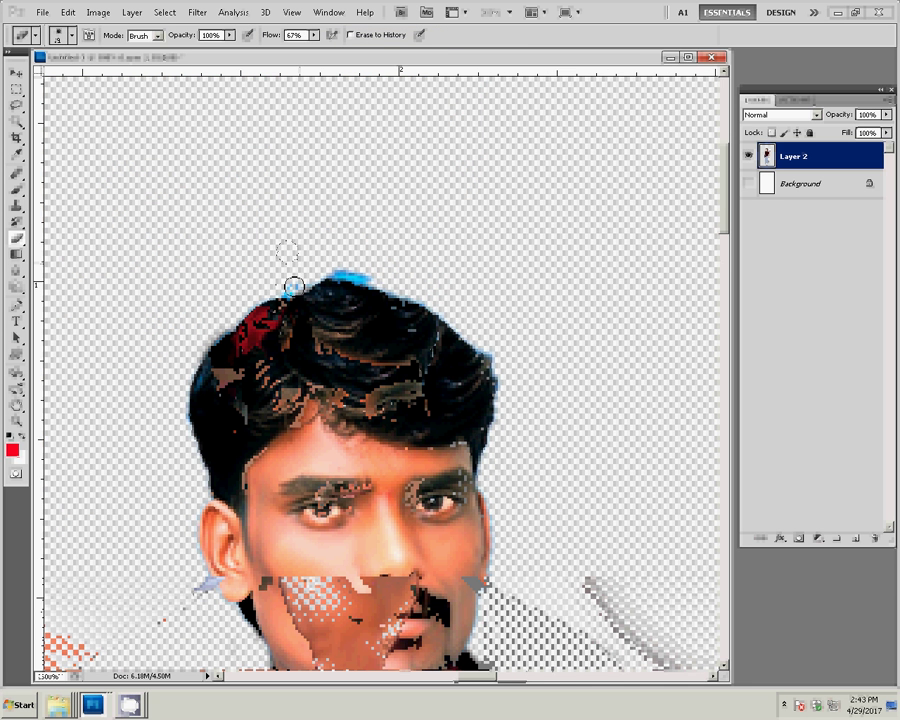
{"action": "left_click_drag", "start_coordinate": [293, 287], "coordinate": [372, 275]}
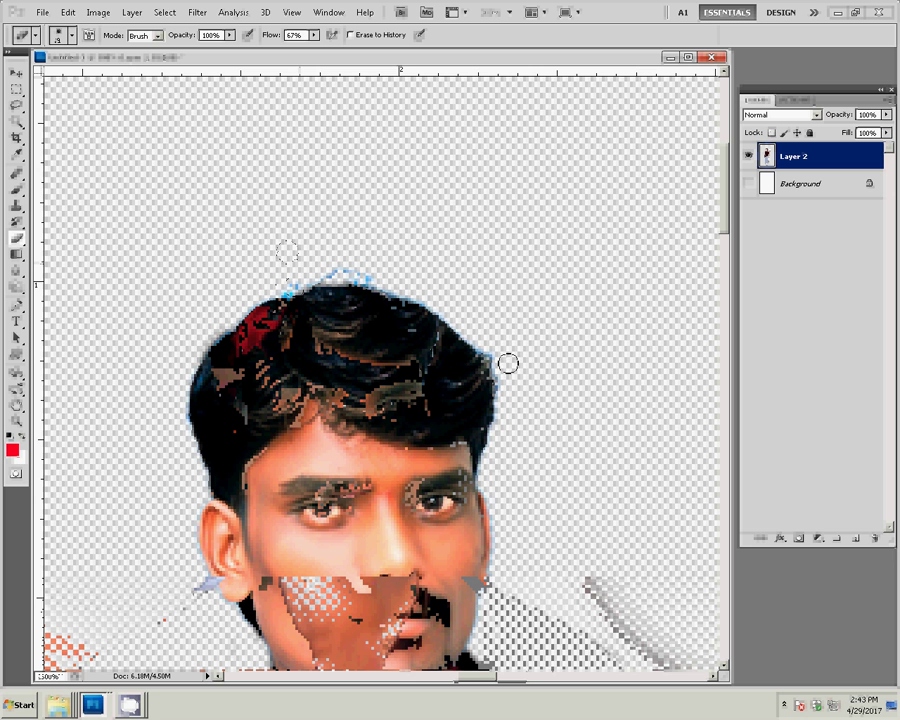
Erase the light fringe on the hair's left edge and fit the image on screen
{"action": "left_click_drag", "start_coordinate": [225, 326], "coordinate": [186, 395]}
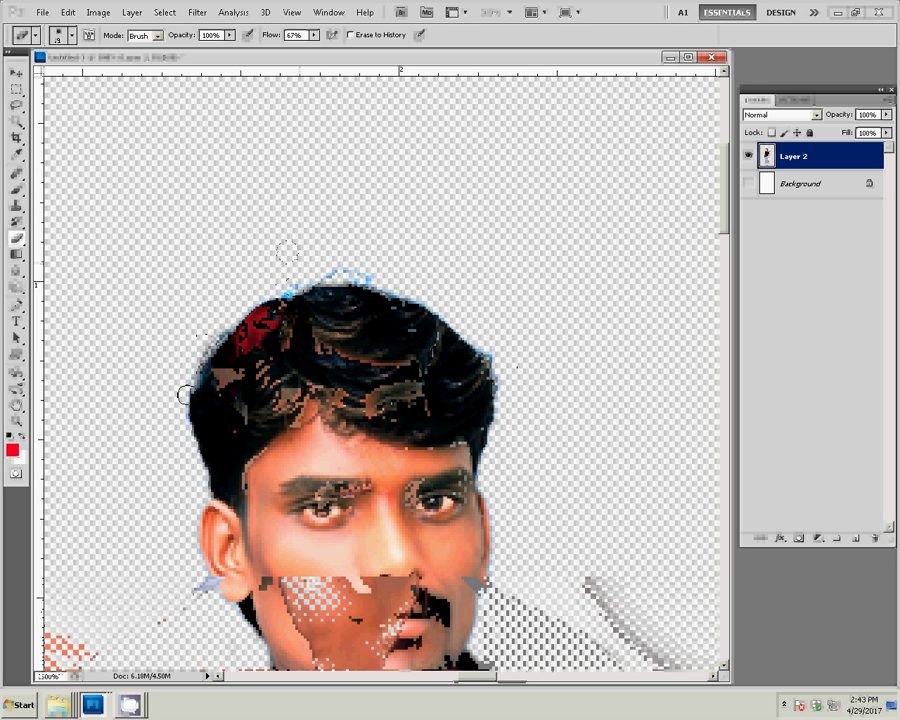
{"action": "key", "text": "z"}
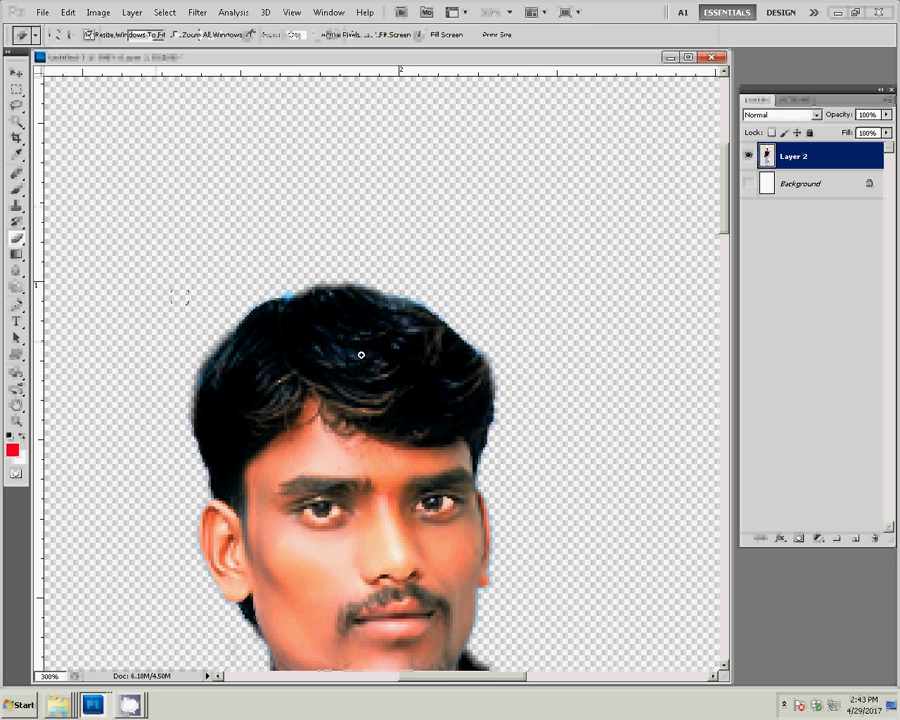
{"action": "right_click", "coordinate": [358, 346]}
{"action": "left_click", "coordinate": [368, 346]}
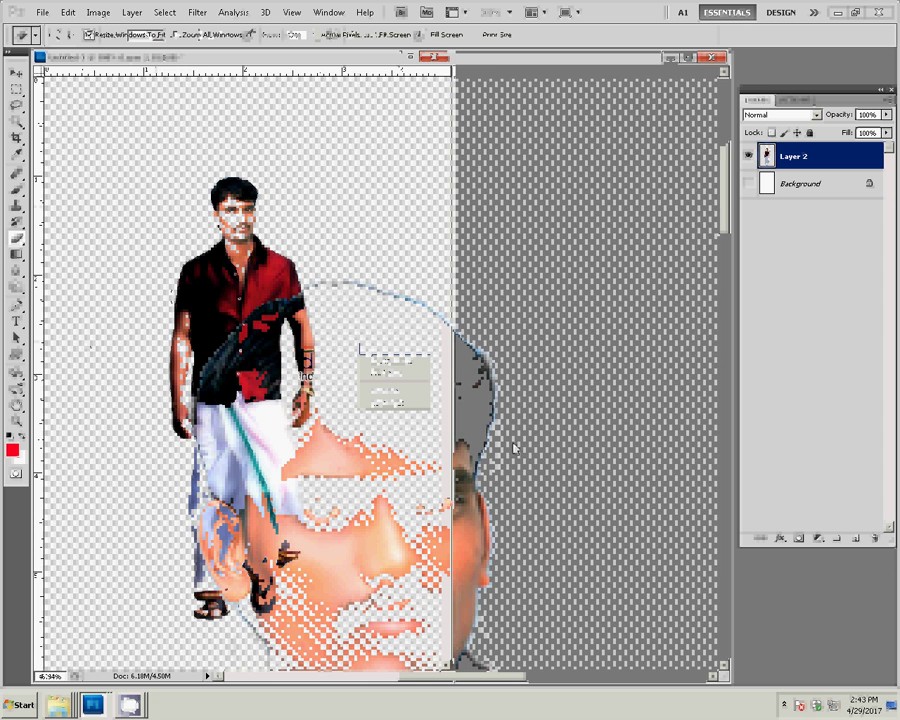
{"action": "left_click_drag", "start_coordinate": [193, 514], "coordinate": [177, 491]}
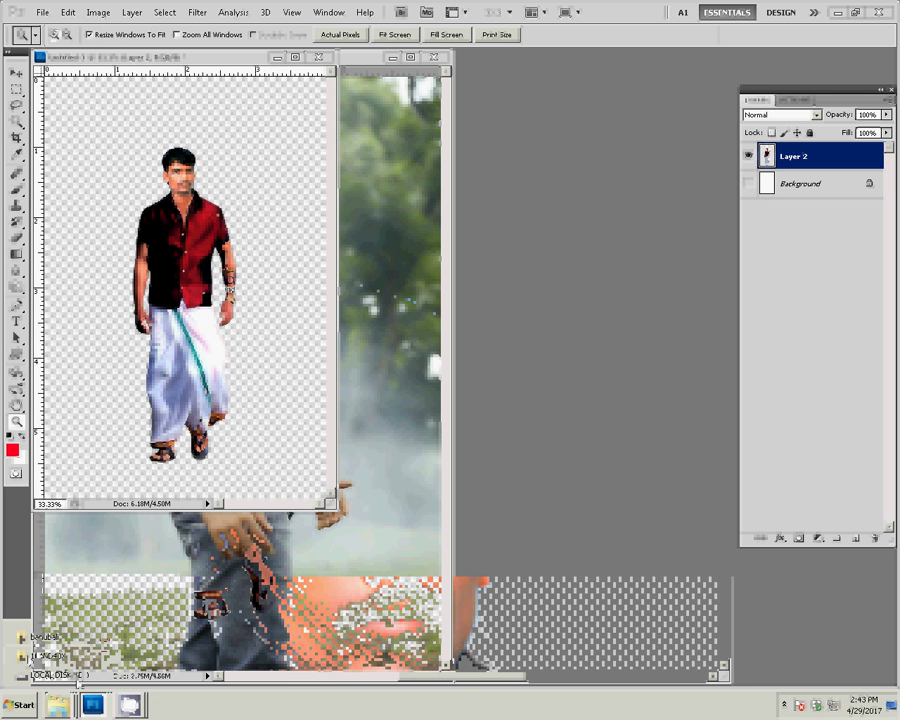
Browse Explorer to J:\scenery images and open image 117 in Photoshop
{"action": "left_click", "coordinate": [50, 675]}
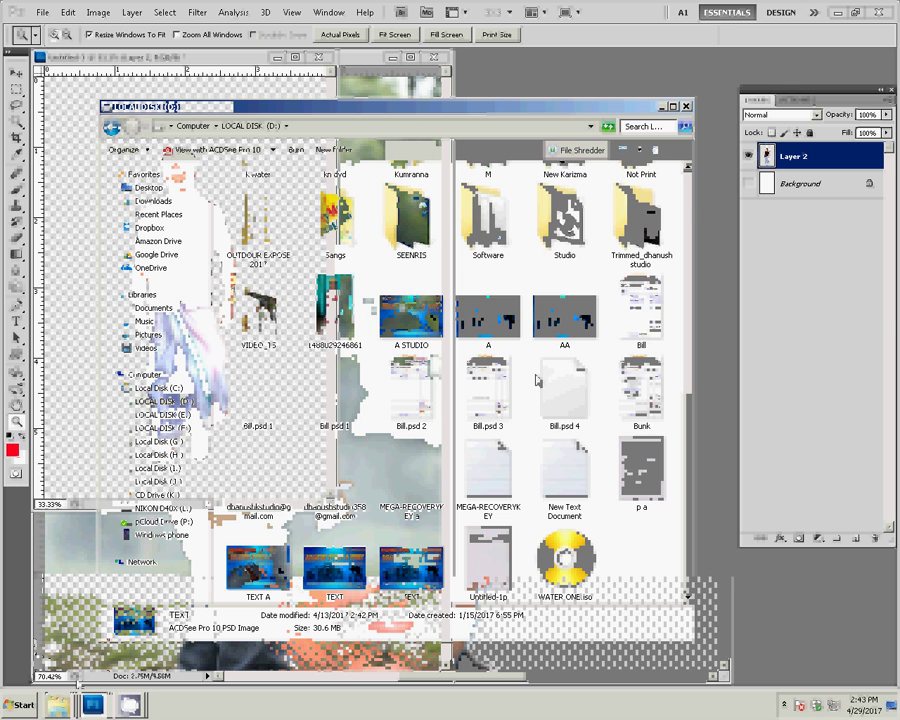
{"action": "left_click", "coordinate": [172, 482]}
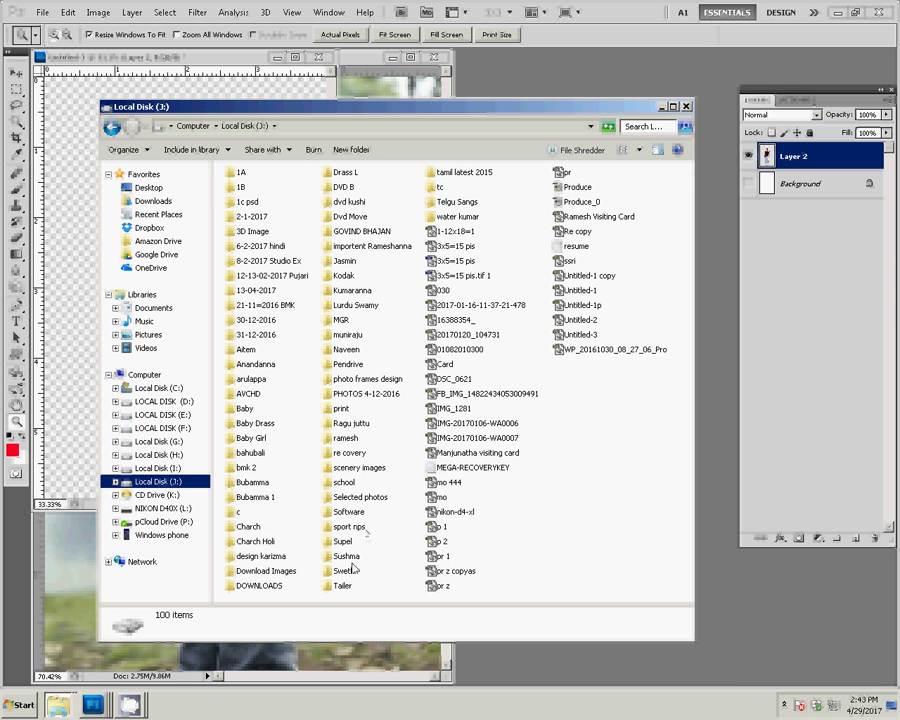
{"action": "left_click", "coordinate": [360, 468]}
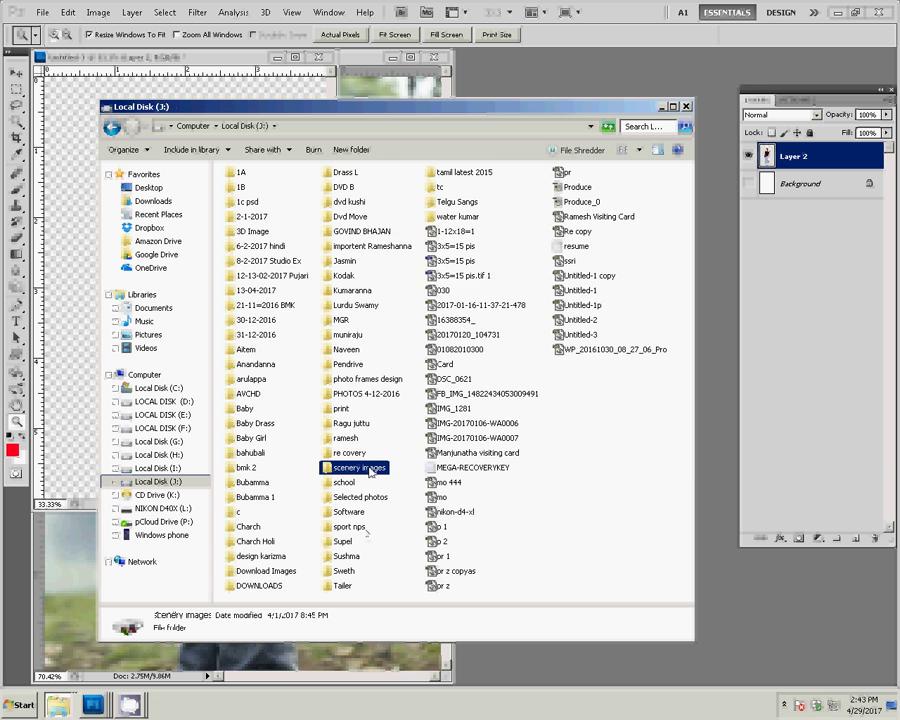
{"action": "double_click", "coordinate": [360, 468]}
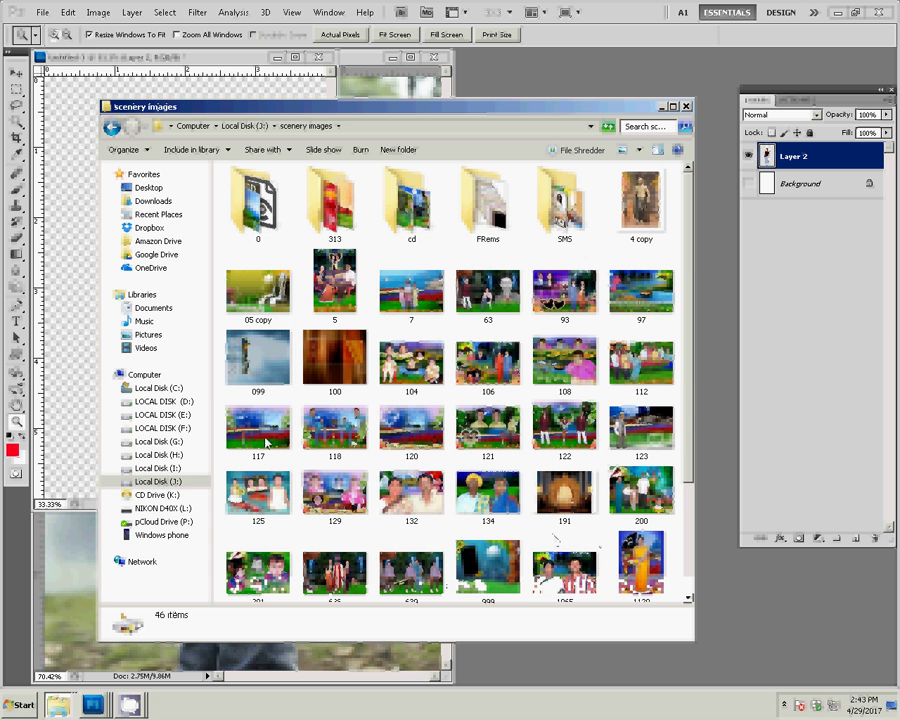
{"action": "left_click", "coordinate": [268, 443]}
{"action": "double_click", "coordinate": [266, 443]}
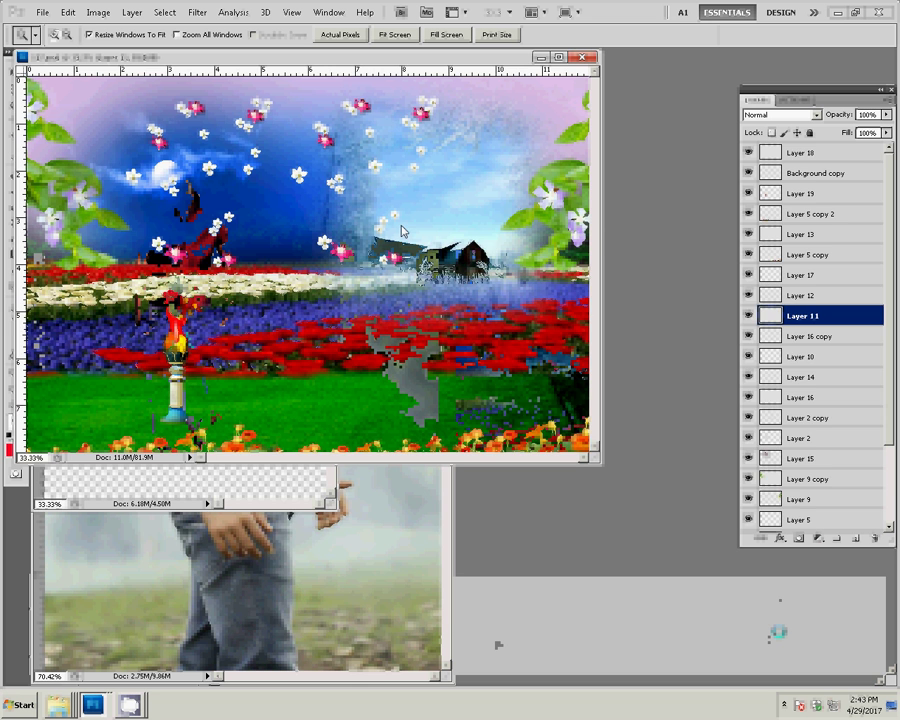
Drag the man's full figure into the flower-garden scene and position him at the left
{"action": "key", "text": "ctrl+Tab"}
{"action": "key", "text": "v"}
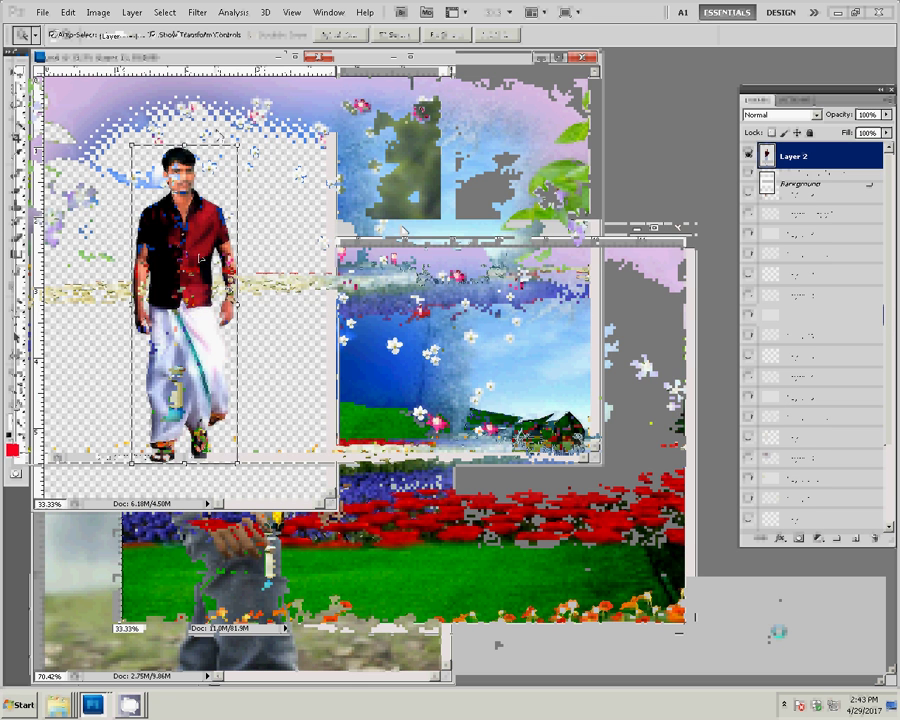
{"action": "left_click", "coordinate": [500, 374]}
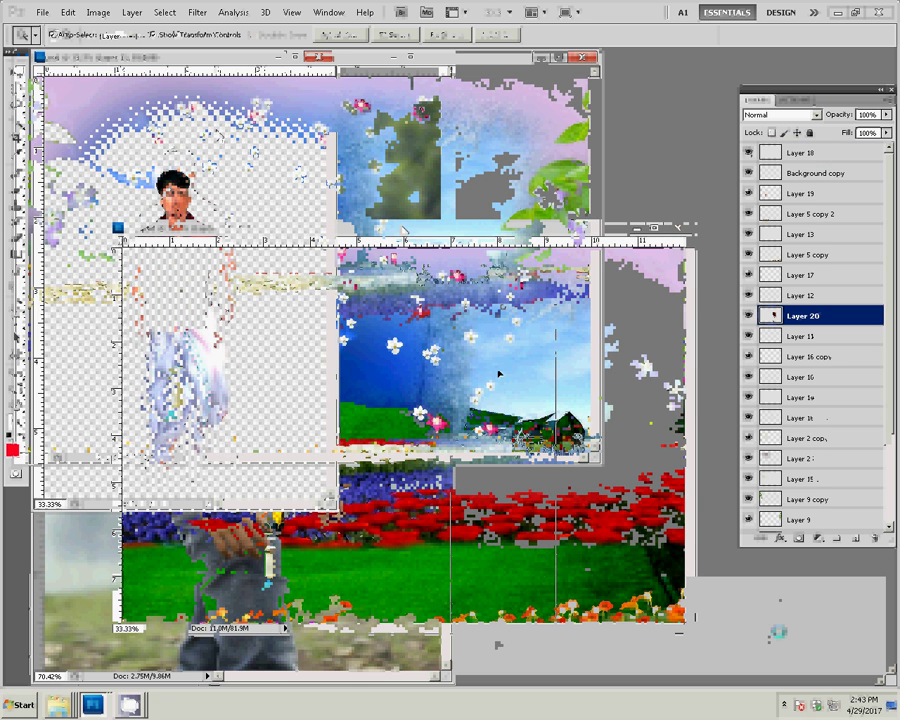
{"action": "left_click_drag", "start_coordinate": [499, 374], "coordinate": [213, 366]}
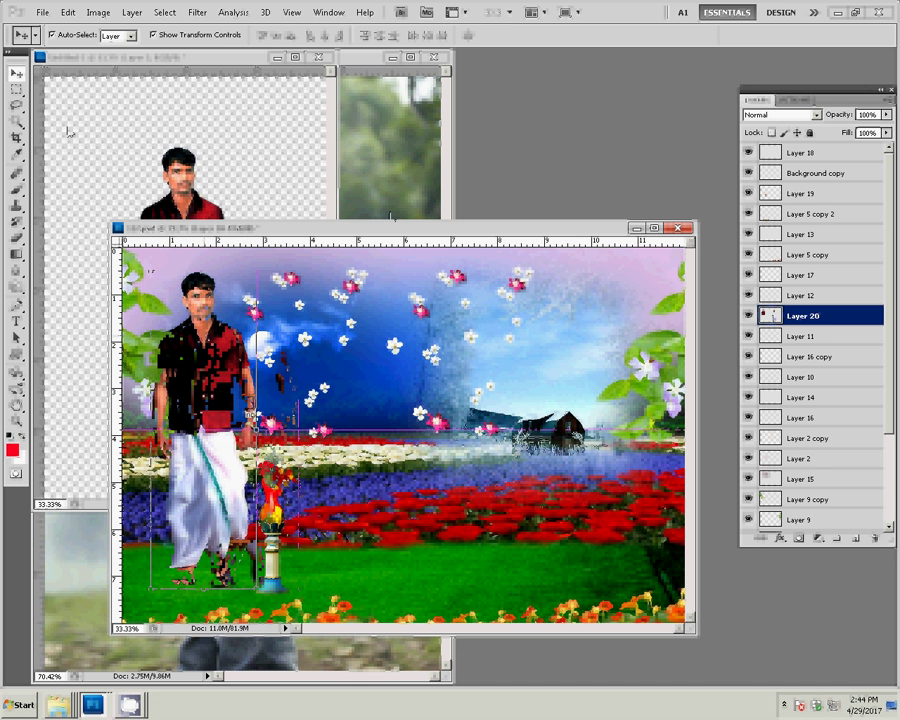
Copy the man's upper body onto a new Layer 21 and deselect
{"action": "key", "text": "m"}
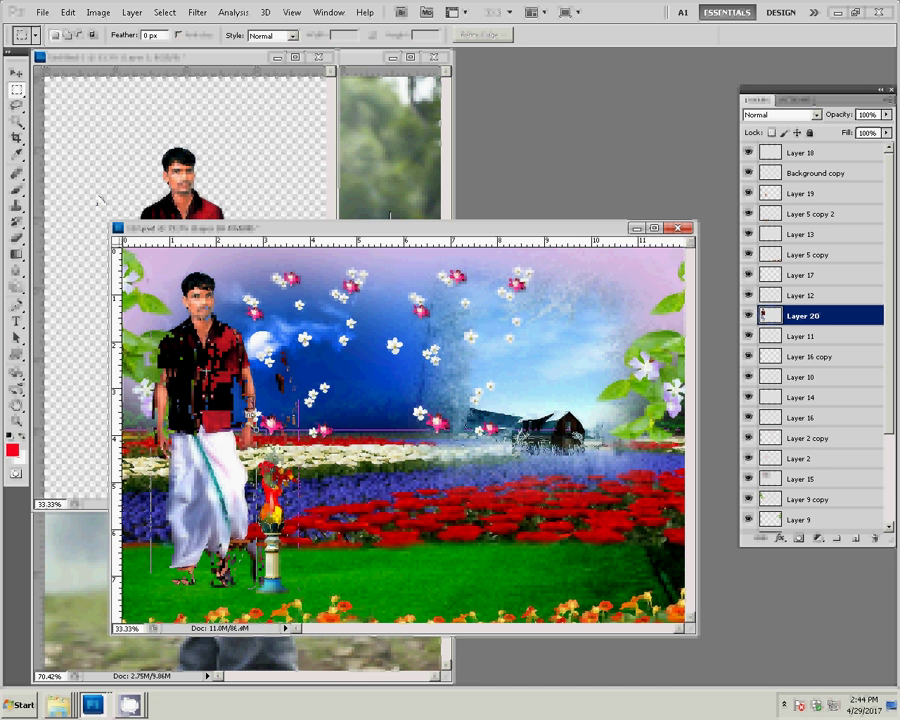
{"action": "left_click_drag", "start_coordinate": [146, 259], "coordinate": [250, 397]}
{"action": "key", "text": "ctrl+j"}
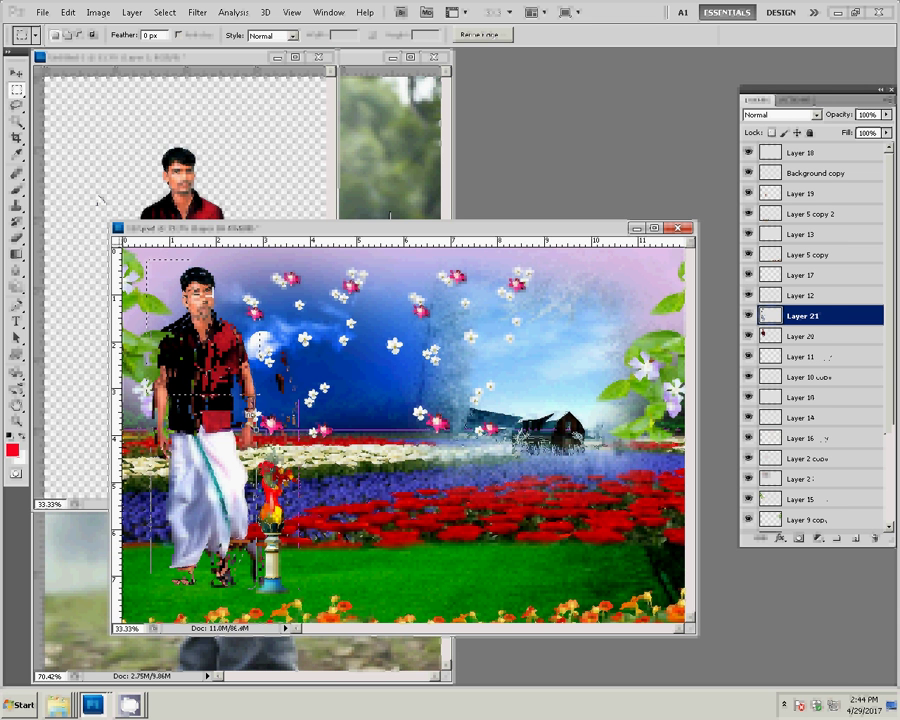
{"action": "key", "text": "ctrl+d"}
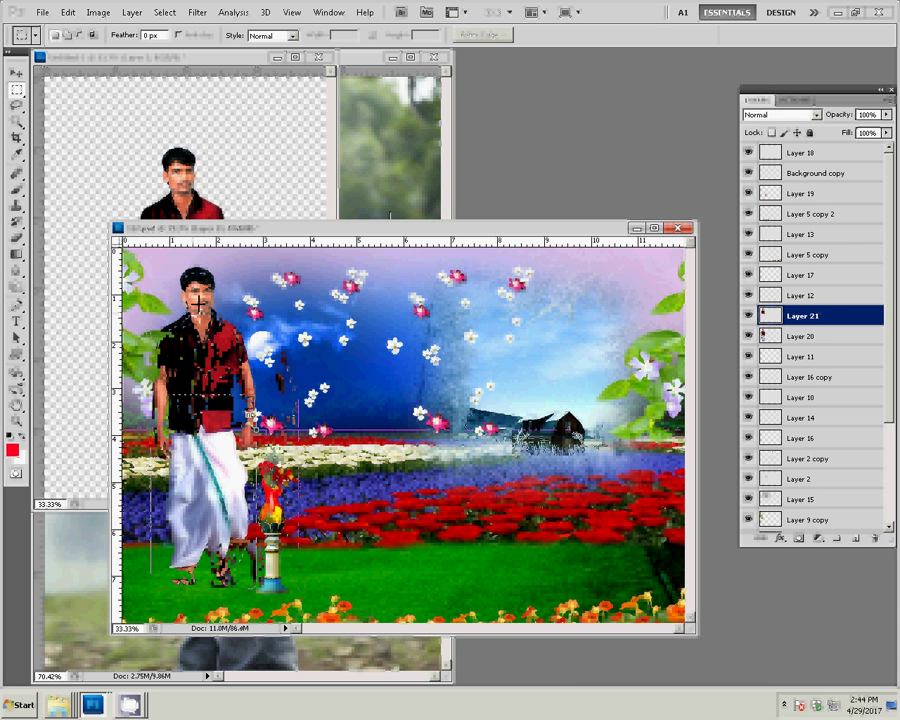
Move the bust copy beside the boat and flip it horizontally
{"action": "left_click", "coordinate": [16, 73]}
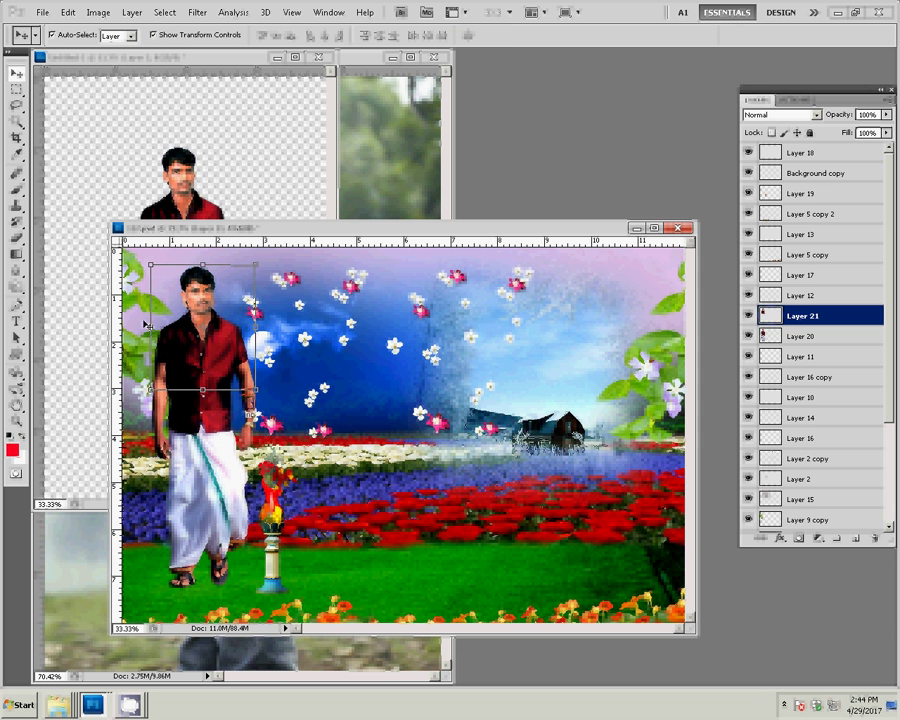
{"action": "left_click_drag", "start_coordinate": [197, 287], "coordinate": [483, 348]}
{"action": "key", "text": "ctrl+t"}
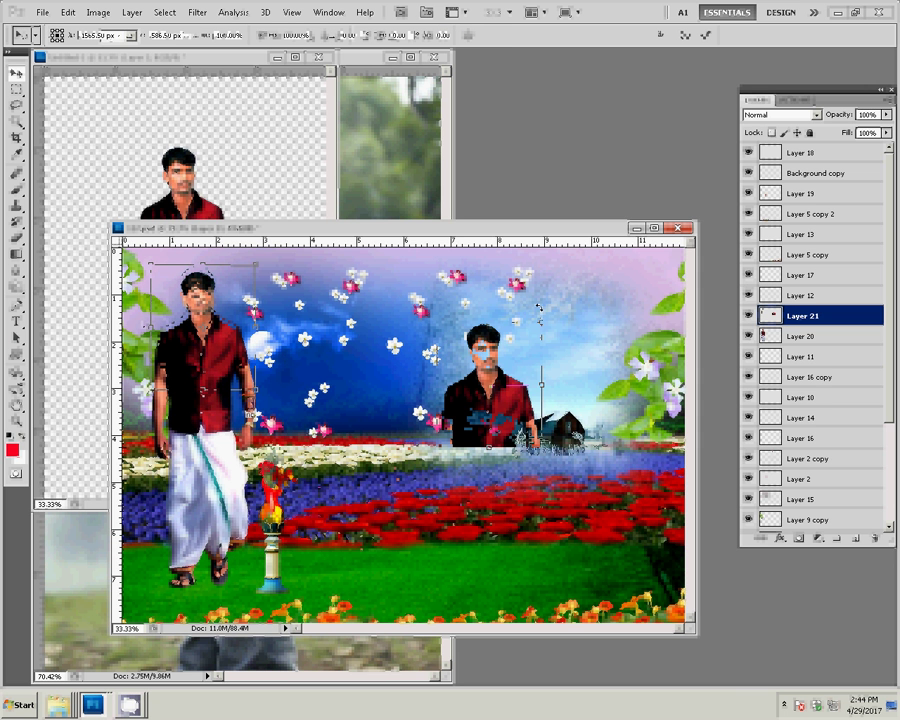
{"action": "right_click", "coordinate": [582, 325]}
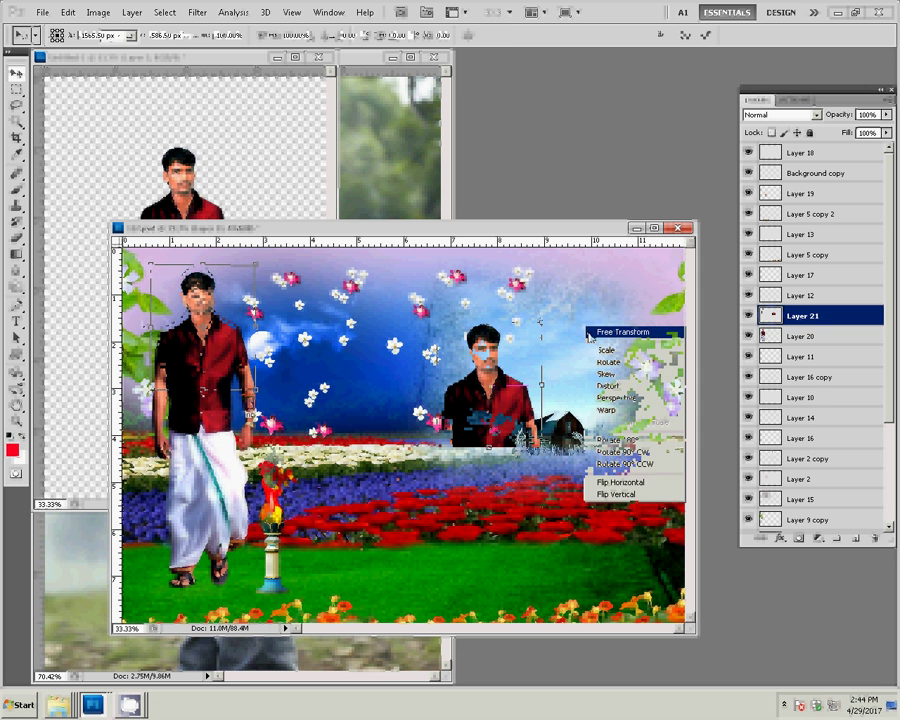
{"action": "left_click", "coordinate": [622, 481]}
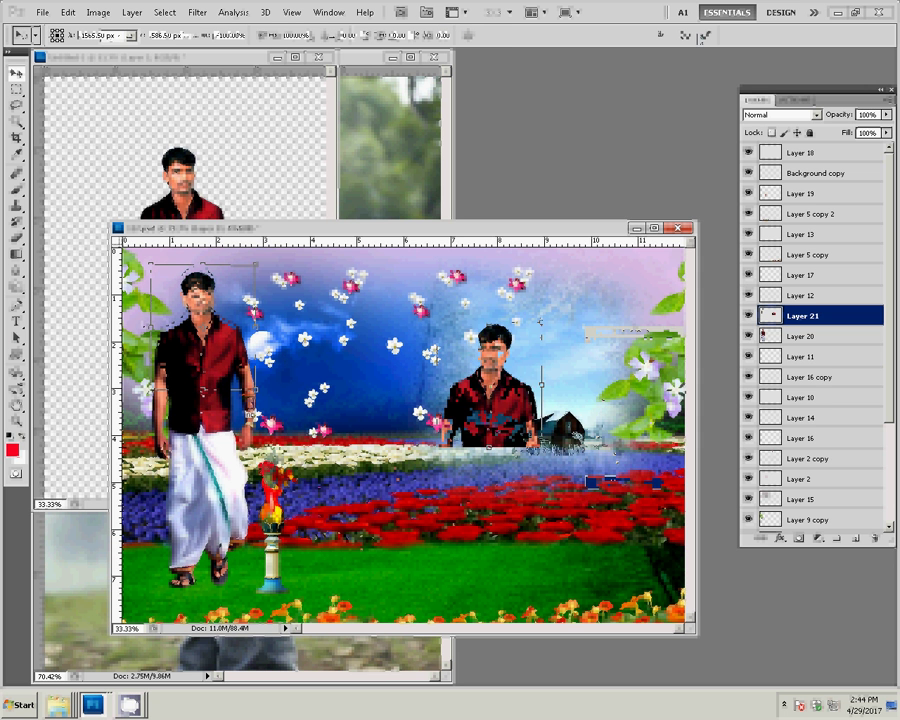
{"action": "left_click", "coordinate": [706, 36]}
Fade the bust's lower edge with an 86 px soft eraser
{"action": "key", "text": "e"}
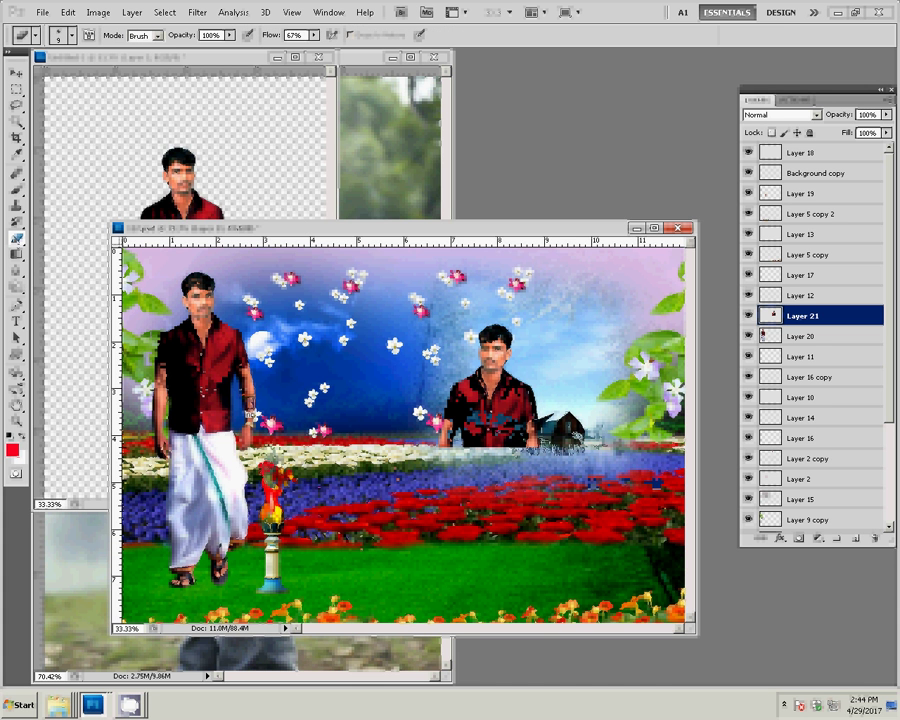
{"action": "right_click", "coordinate": [396, 402]}
{"action": "type", "text": "86"}
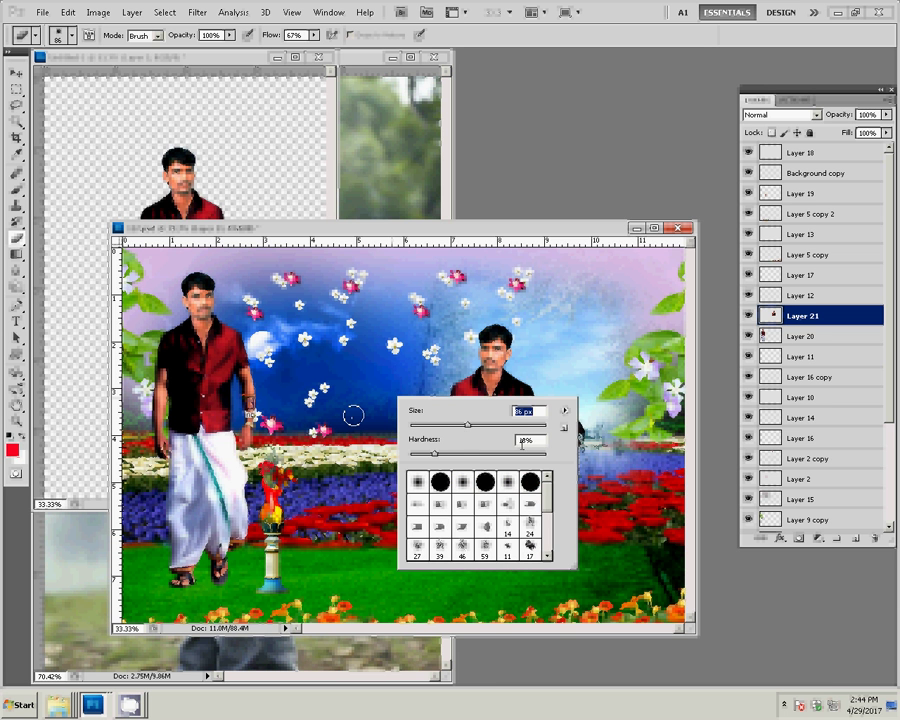
{"action": "type", "text": "185"}
{"action": "key", "text": "Return"}
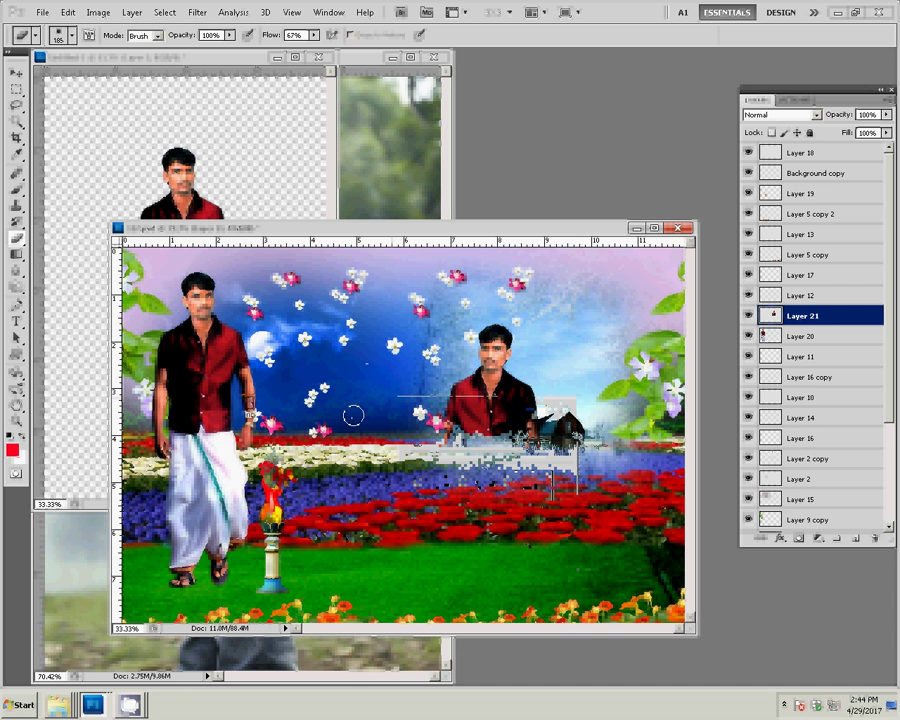
Shift the bust up and right and enlarge it to about 126%
{"action": "key", "text": "v"}
{"action": "left_click_drag", "start_coordinate": [492, 390], "coordinate": [539, 367]}
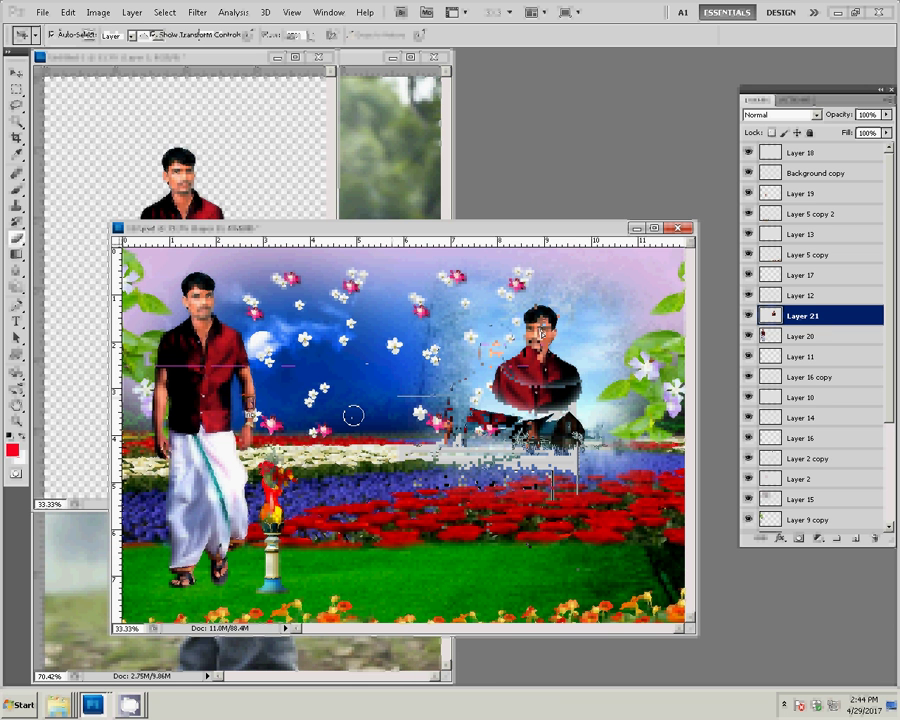
{"action": "left_click_drag", "start_coordinate": [584, 303], "coordinate": [598, 275]}
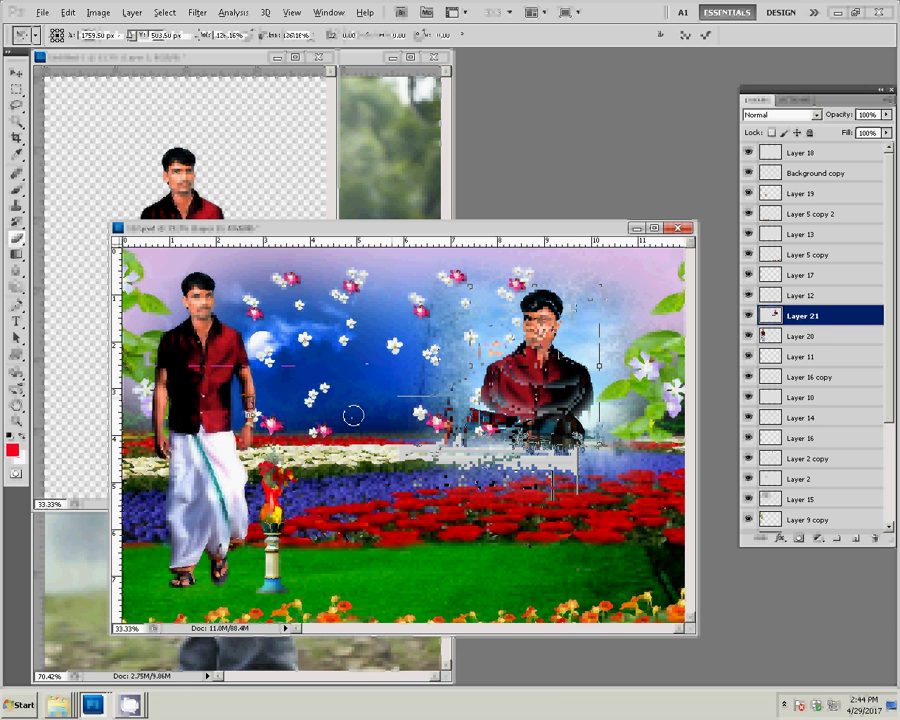
{"action": "left_click", "coordinate": [707, 37]}
Draw a red heart custom shape between the two figures
{"action": "key", "text": "u"}
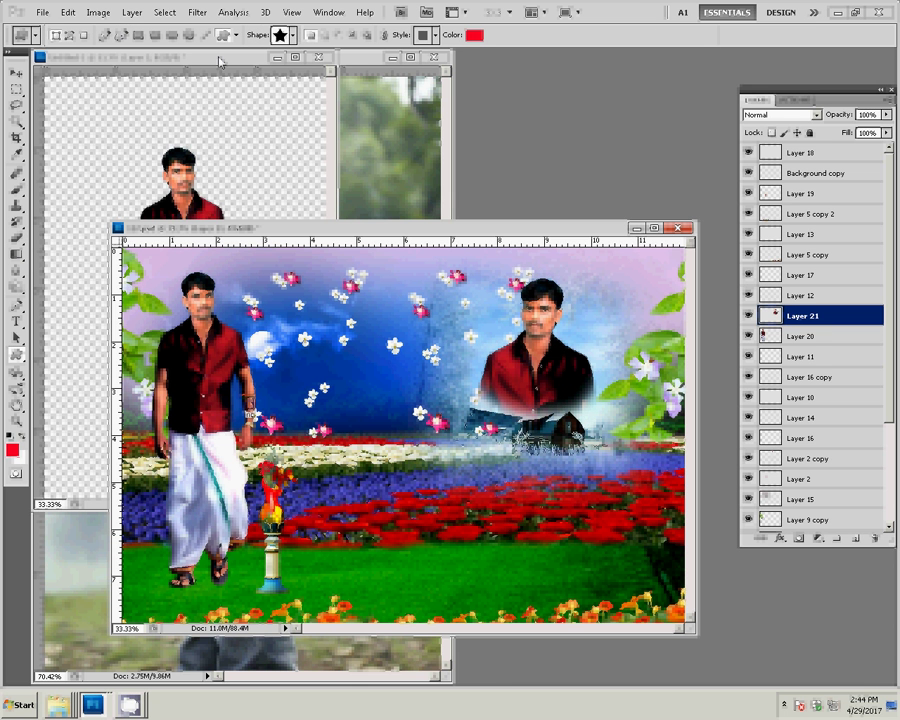
{"action": "left_click", "coordinate": [292, 35]}
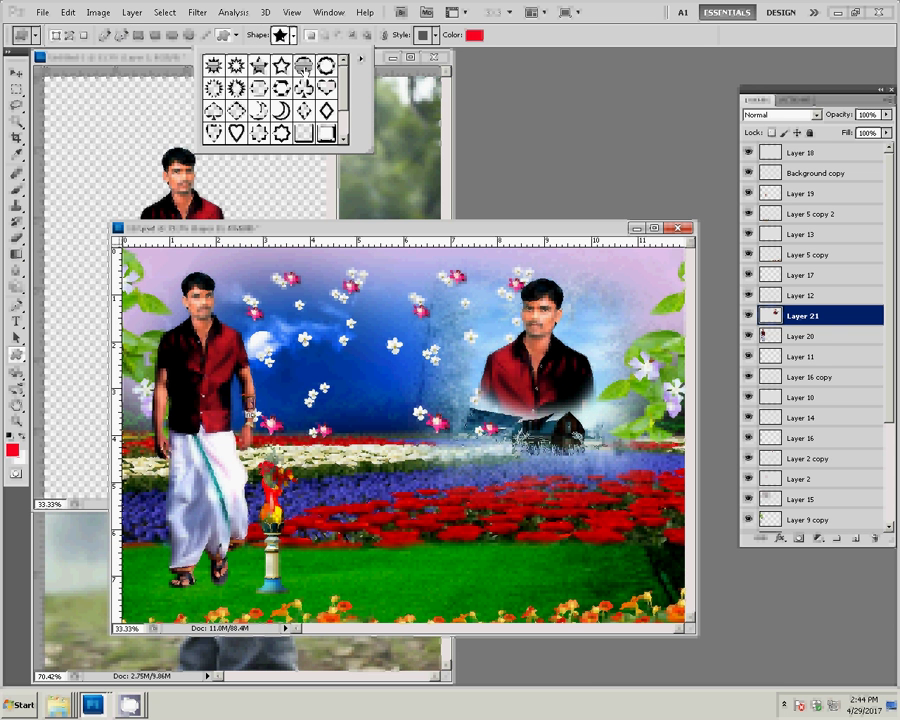
{"action": "left_click", "coordinate": [303, 65]}
{"action": "left_click", "coordinate": [236, 131]}
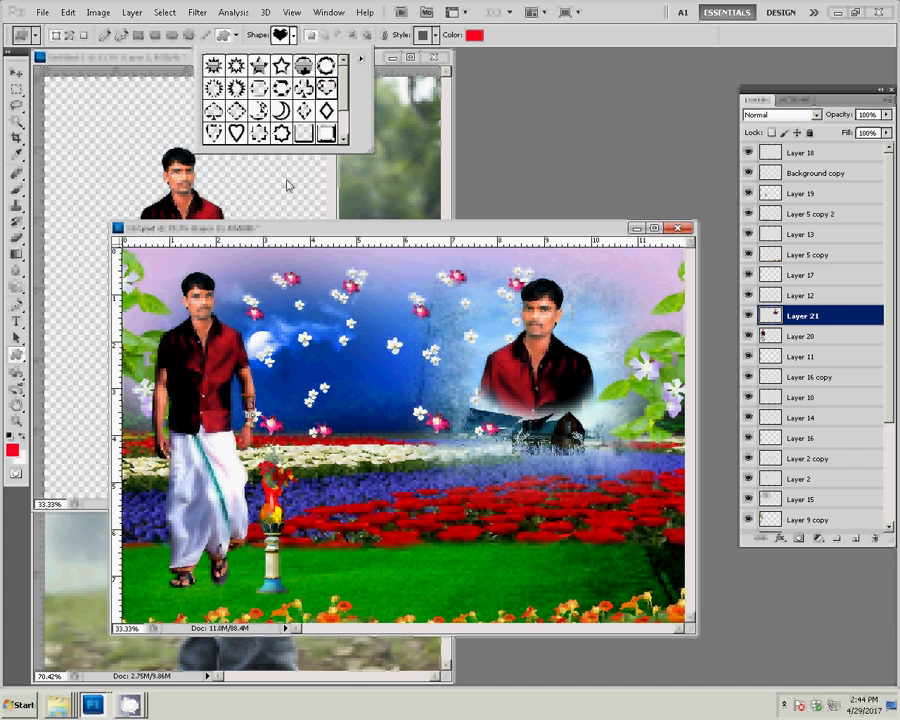
{"action": "mouse_move", "coordinate": [345, 403]}
{"action": "left_mouse_down"}
{"action": "mouse_move", "coordinate": [398, 442]}
{"action": "mouse_move", "coordinate": [452, 438]}
{"action": "left_mouse_up"}
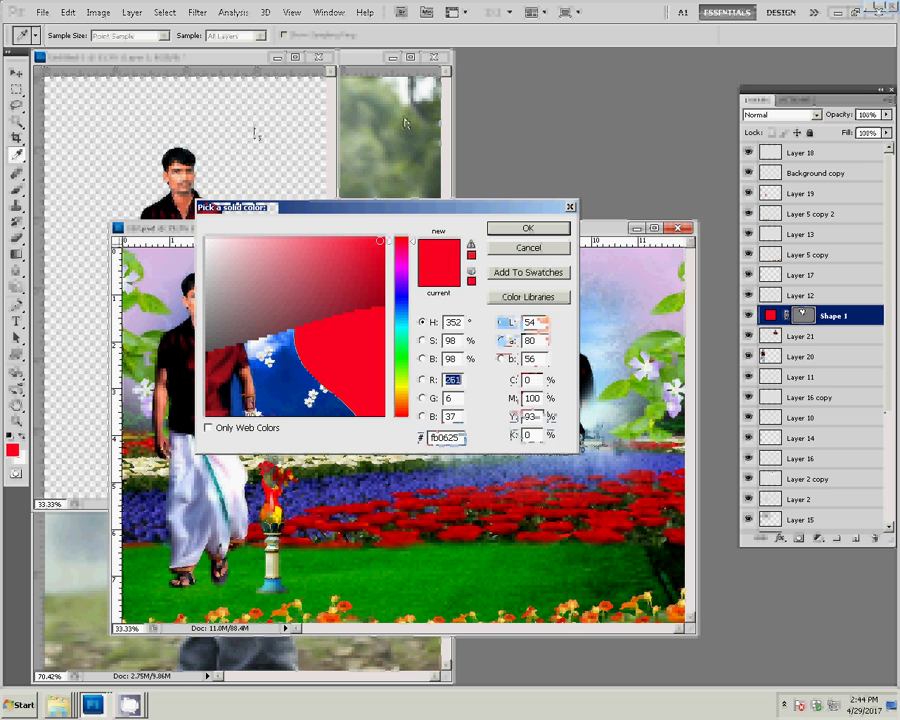
{"action": "key", "text": "Return"}
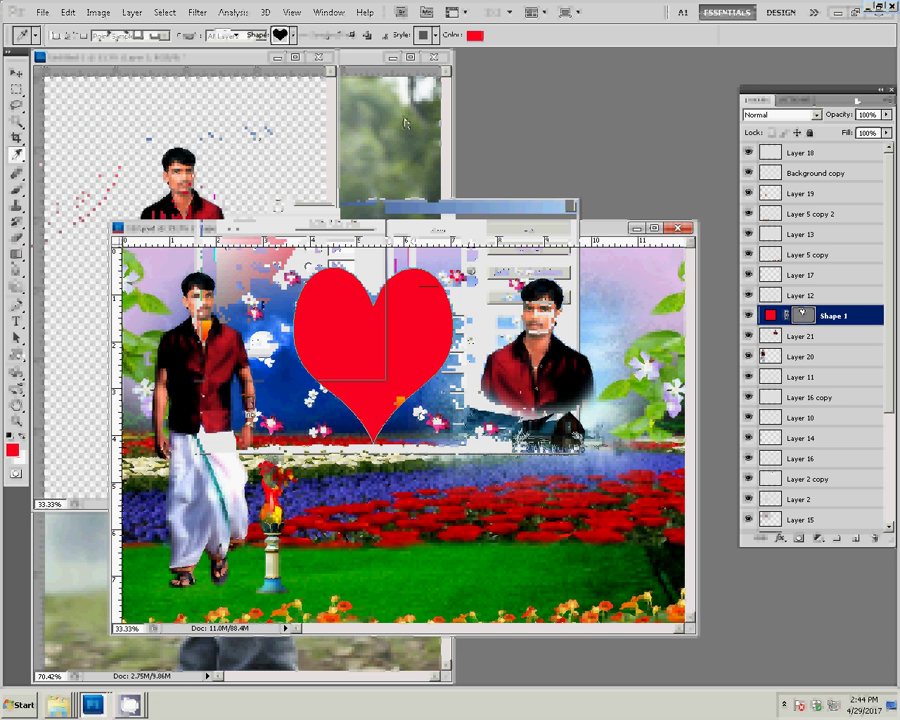
Give the heart the rainbow gradient style with bevel and drop shadow
{"action": "left_click", "coordinate": [427, 40]}
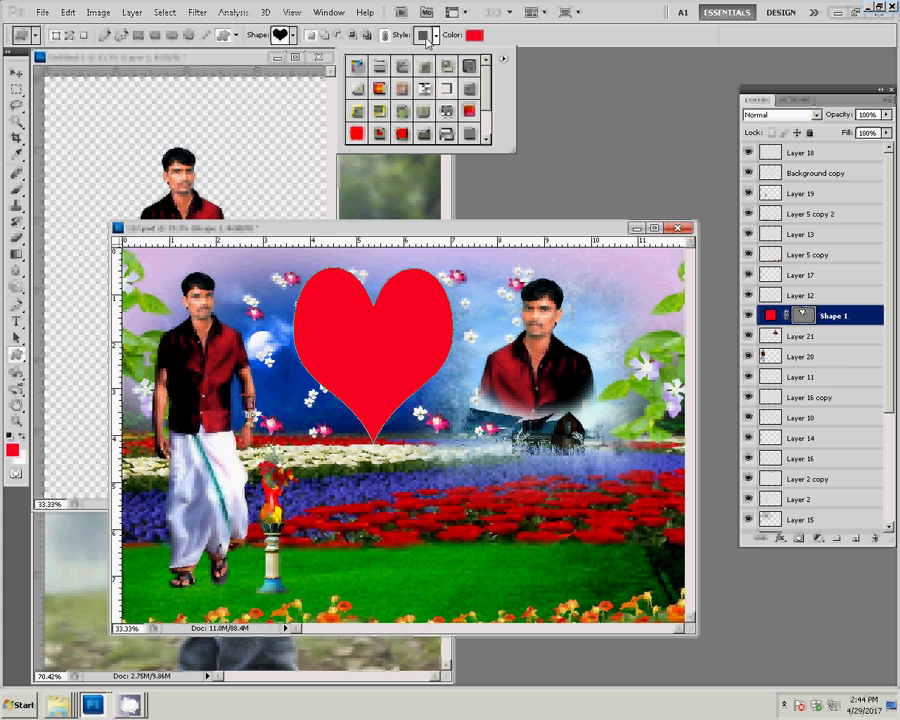
{"action": "left_click", "coordinate": [380, 89]}
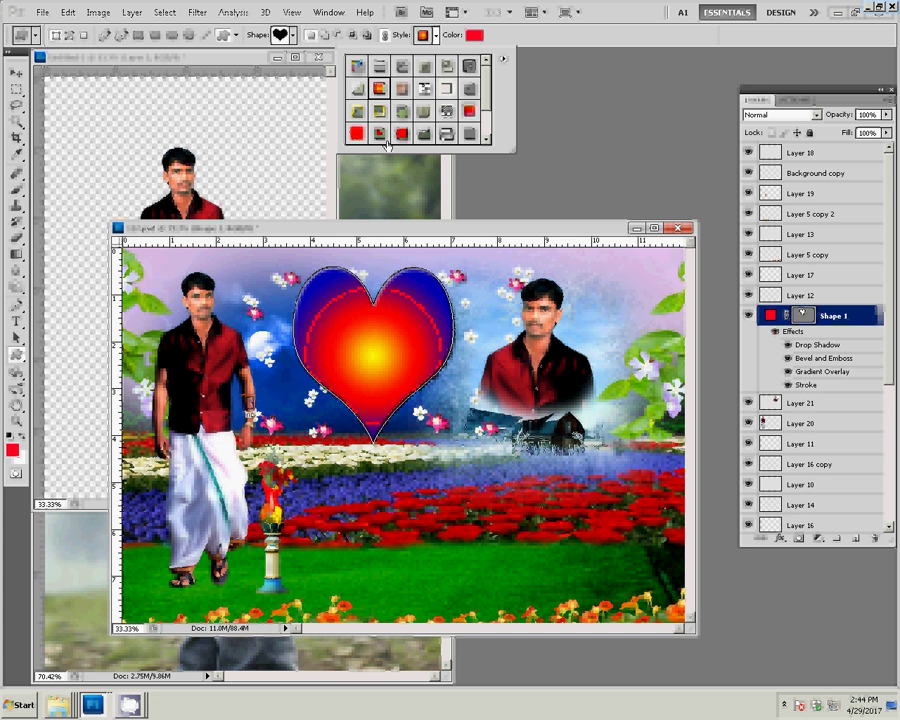
{"action": "left_click", "coordinate": [380, 112]}
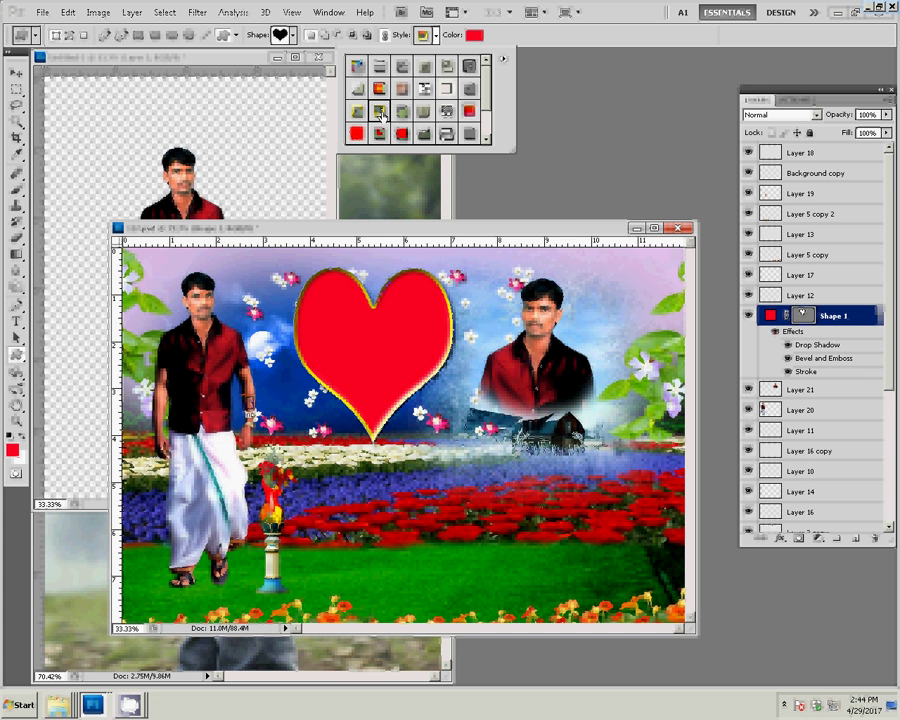
{"action": "left_click", "coordinate": [357, 67]}
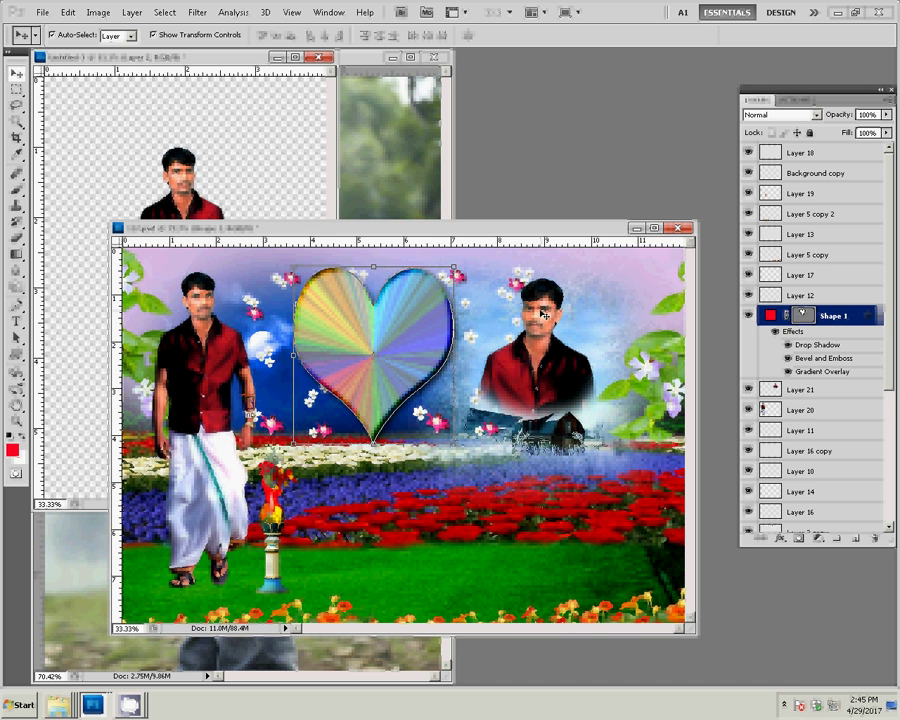
Duplicate Layer 21, place the bust copy over the heart, and raise it near the top
{"action": "right_click", "coordinate": [795, 392]}
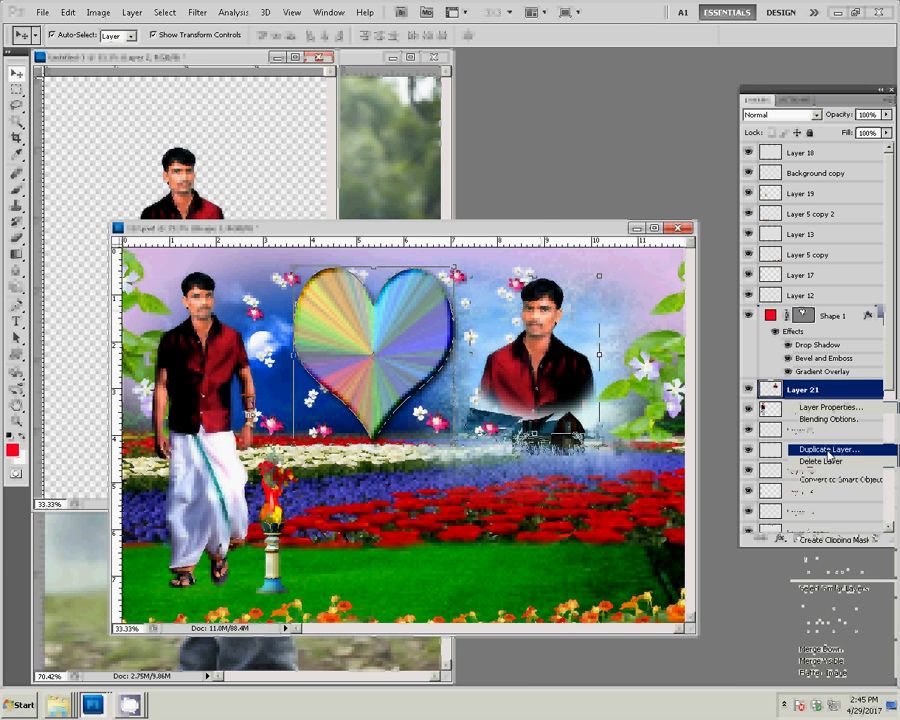
{"action": "left_click", "coordinate": [828, 452]}
{"action": "left_click", "coordinate": [554, 214]}
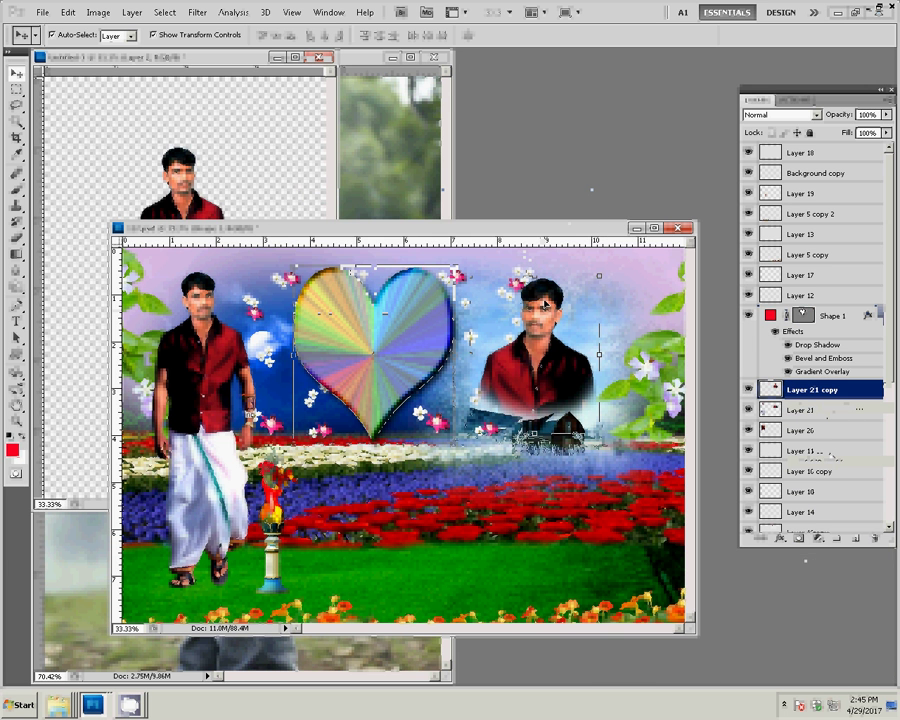
{"action": "mouse_move", "coordinate": [545, 325]}
{"action": "left_mouse_down"}
{"action": "mouse_move", "coordinate": [380, 309]}
{"action": "mouse_move", "coordinate": [384, 320]}
{"action": "left_mouse_up"}
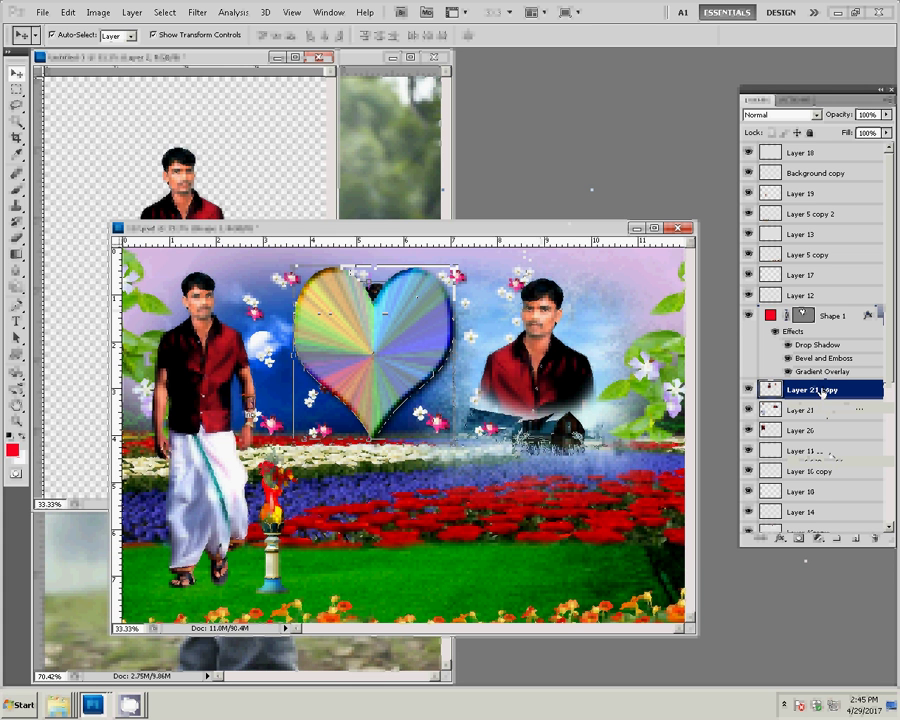
{"action": "mouse_move", "coordinate": [835, 378]}
{"action": "left_mouse_down"}
{"action": "mouse_move", "coordinate": [830, 145]}
{"action": "mouse_move", "coordinate": [830, 155]}
{"action": "left_mouse_up"}
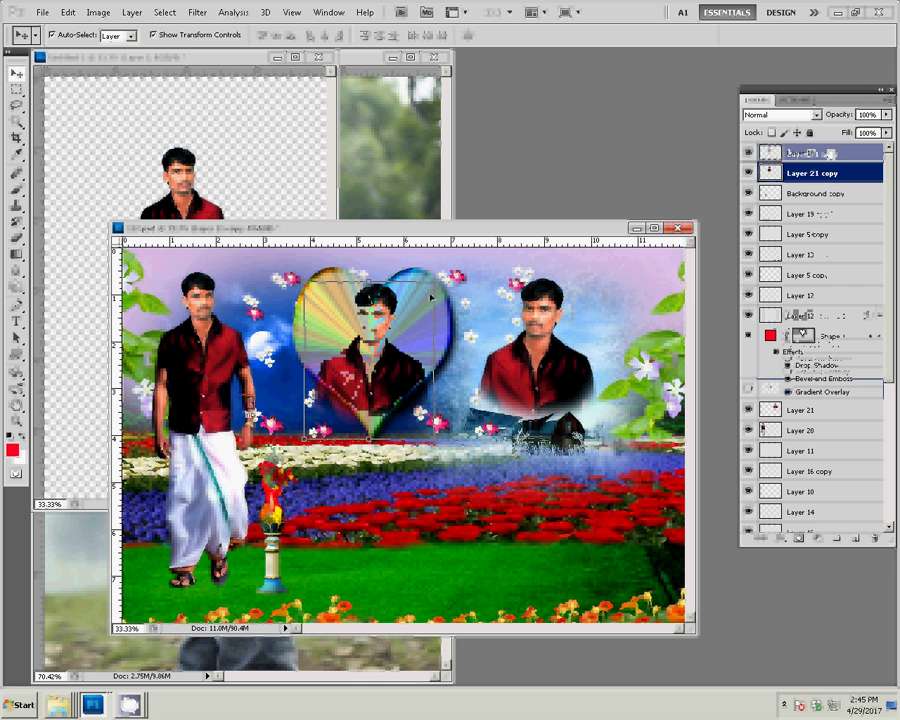
{"action": "key", "text": "e"}
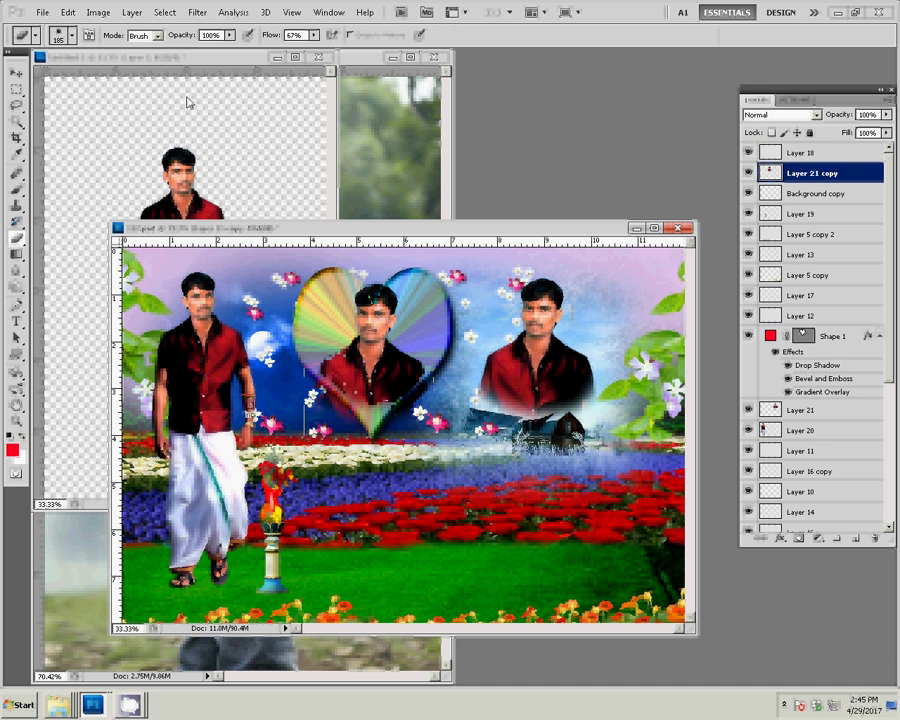
{"action": "left_click", "coordinate": [131, 12]}
Flatten the composite and resize it to 1200 px wide (6 × 4 inches) at 300 pixels/inch
{"action": "key", "text": "Up"}
{"action": "key", "text": "Up"}
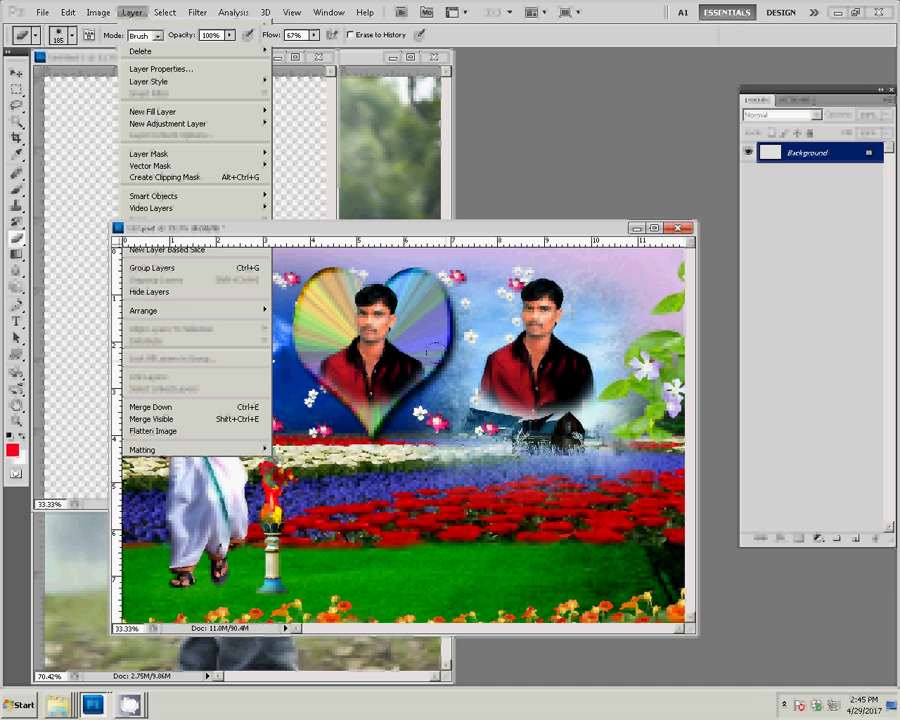
{"action": "right_click", "coordinate": [384, 229]}
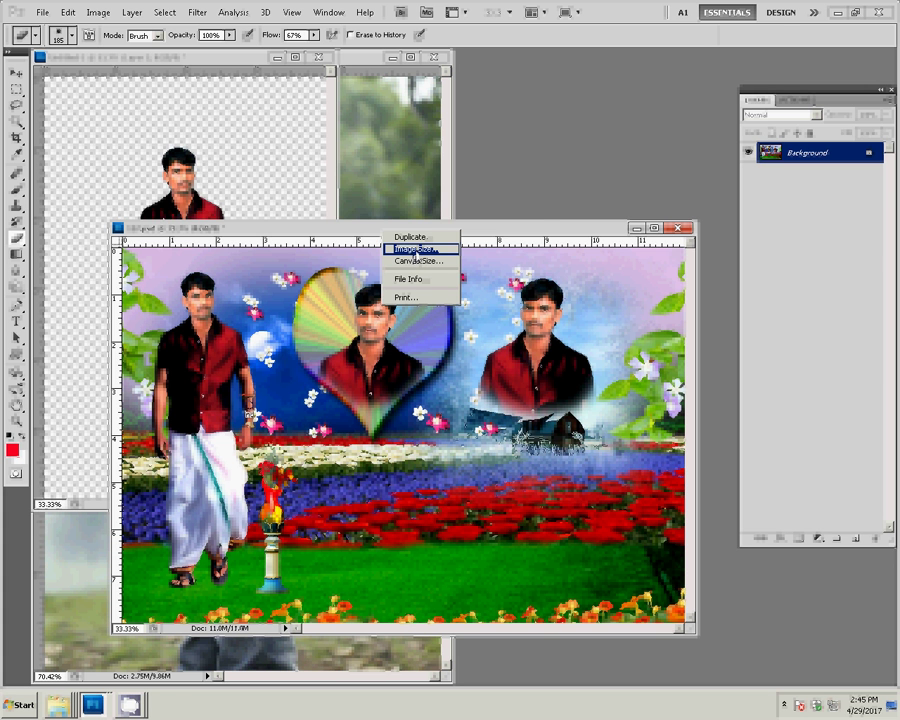
{"action": "left_click", "coordinate": [414, 250]}
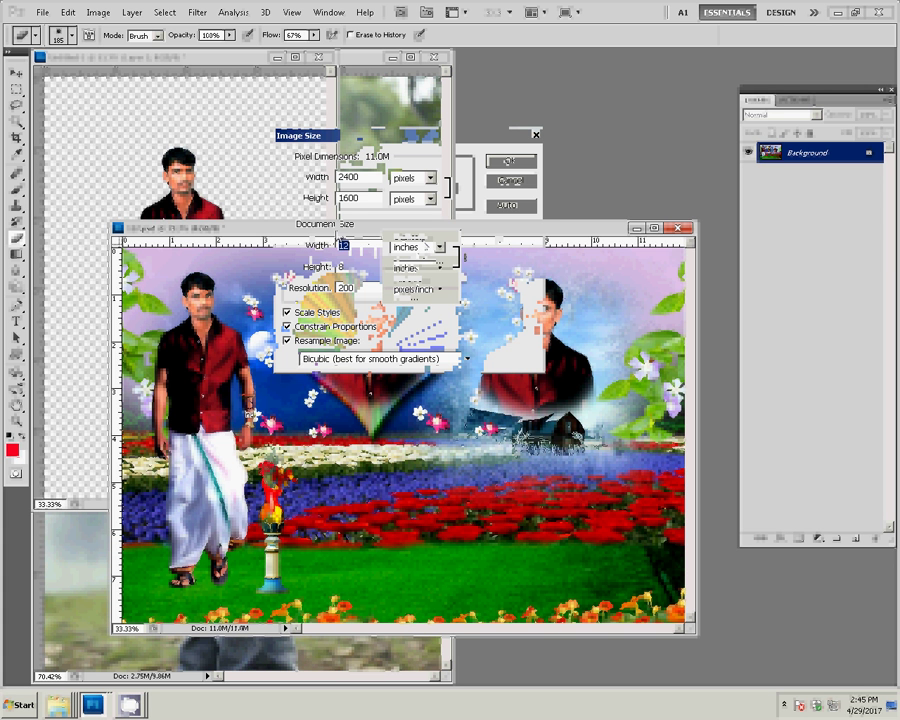
{"action": "type", "text": "1200"}
{"action": "left_click_drag", "start_coordinate": [358, 288], "coordinate": [316, 290]}
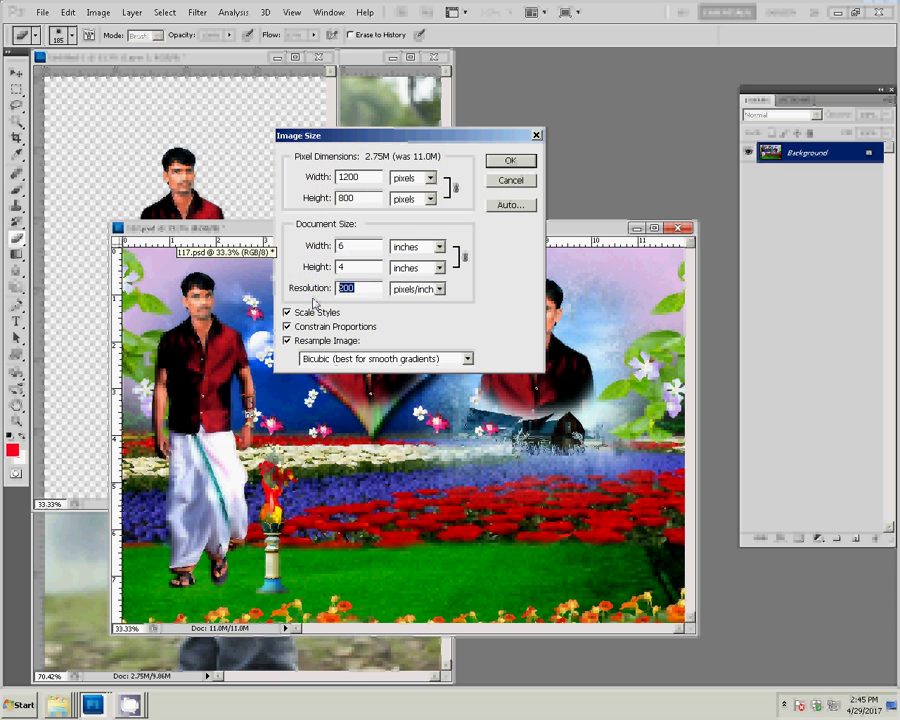
{"action": "type", "text": "300"}
{"action": "left_click", "coordinate": [510, 162]}
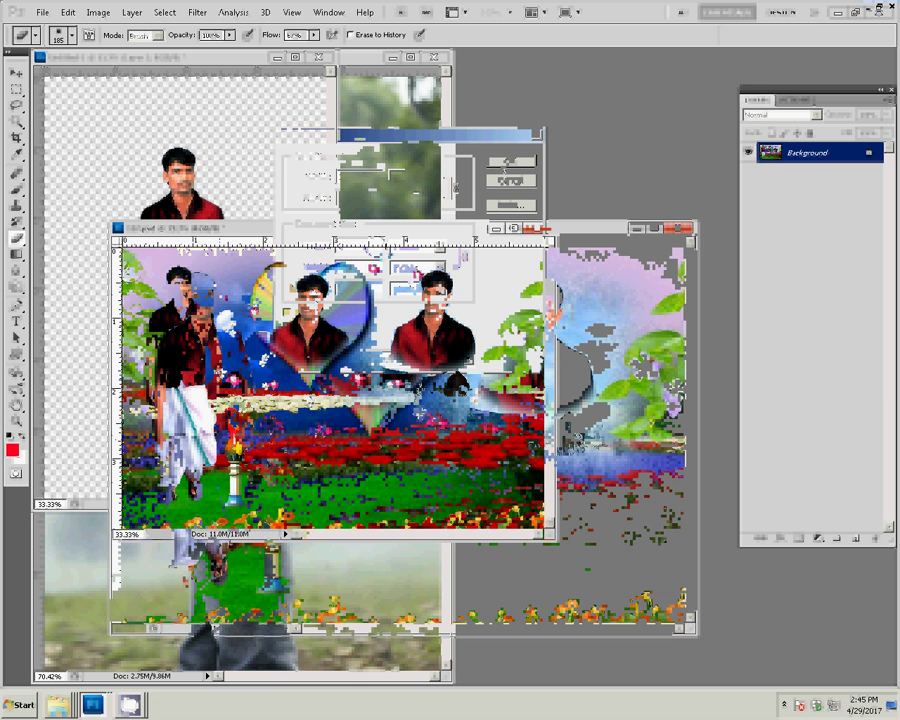
{"action": "key", "text": "ctrl+shift+s"}
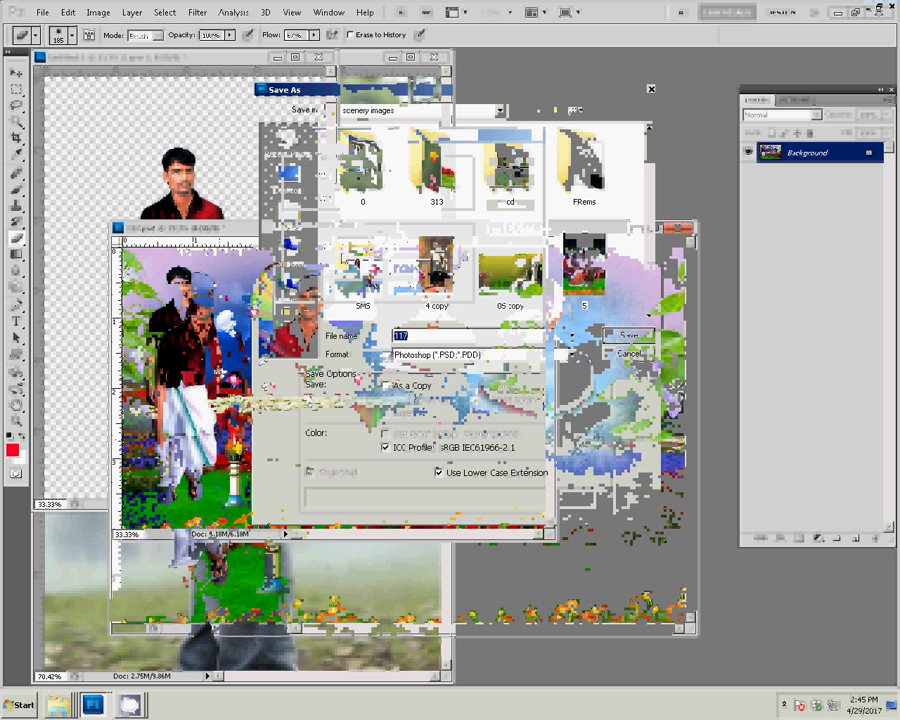
Browse the Save As dialog to the G:\0\28\12345 folder
{"action": "left_click", "coordinate": [288, 250]}
{"action": "left_click", "coordinate": [362, 180]}
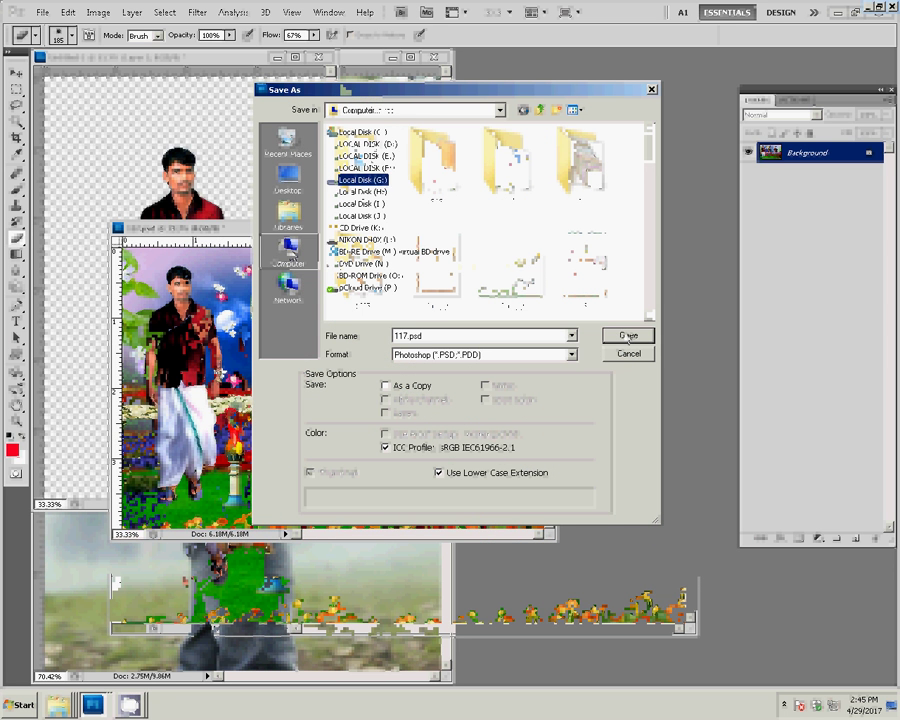
{"action": "double_click", "coordinate": [362, 180]}
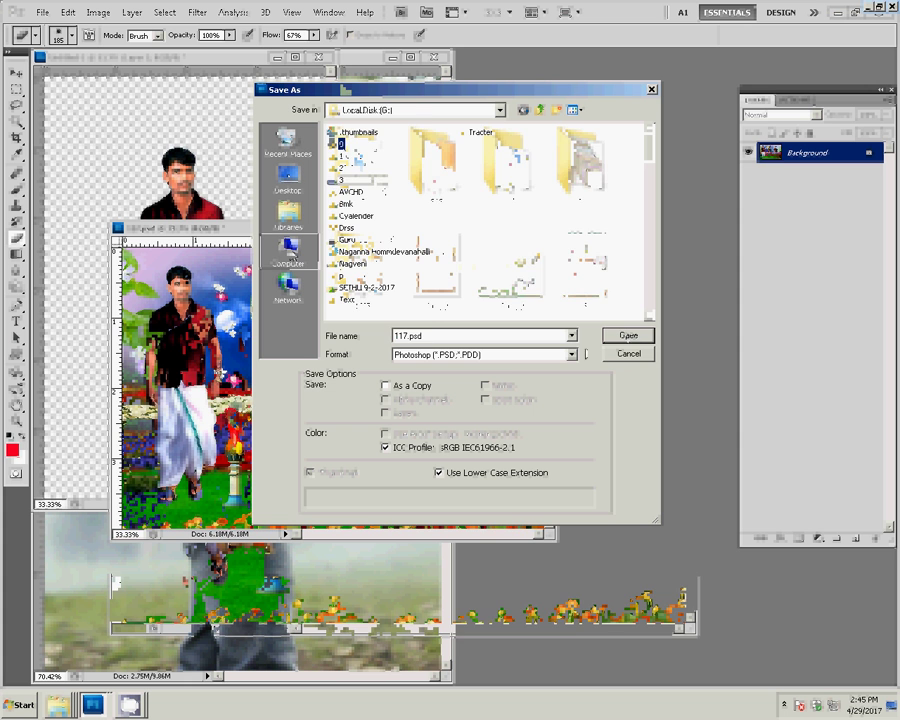
{"action": "left_click", "coordinate": [627, 336]}
{"action": "left_click", "coordinate": [470, 155]}
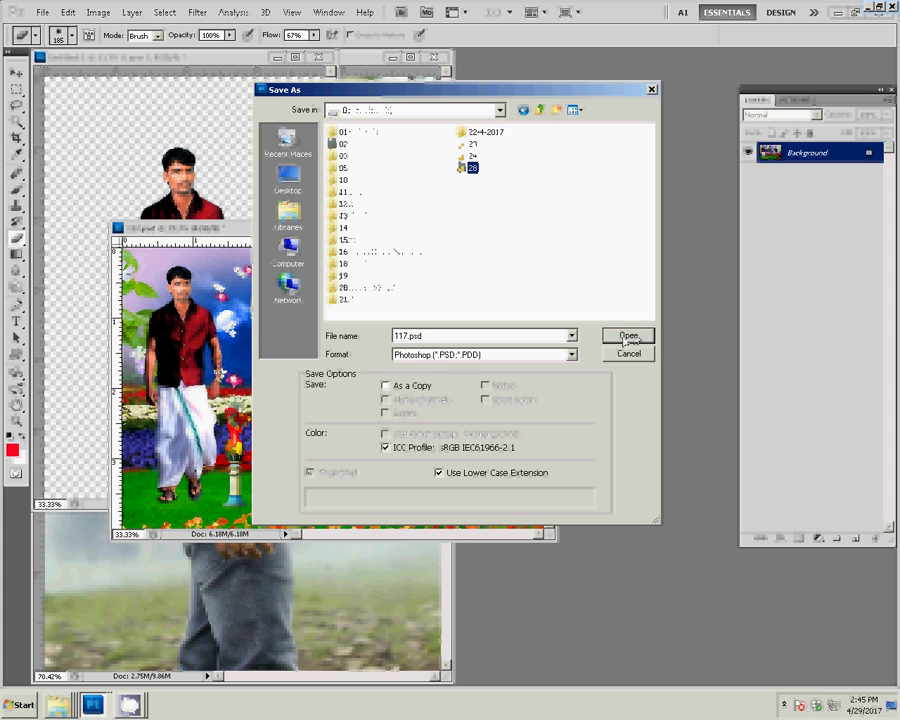
{"action": "left_click", "coordinate": [627, 336]}
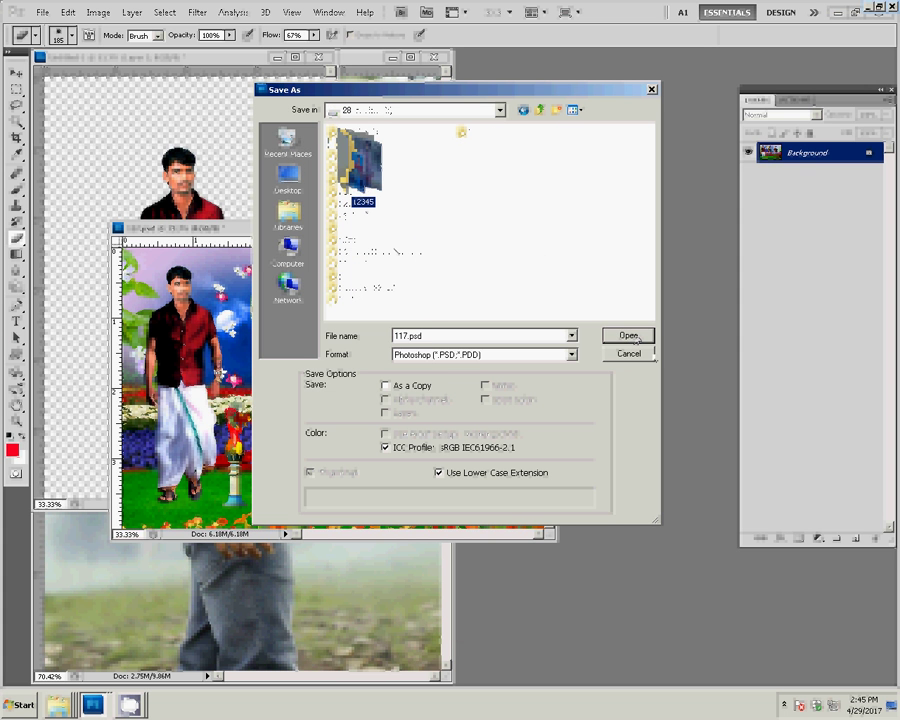
{"action": "left_click", "coordinate": [636, 339]}
Save as JPEG '4-4x6=1' at Maximum quality and close the document
{"action": "left_click", "coordinate": [480, 354]}
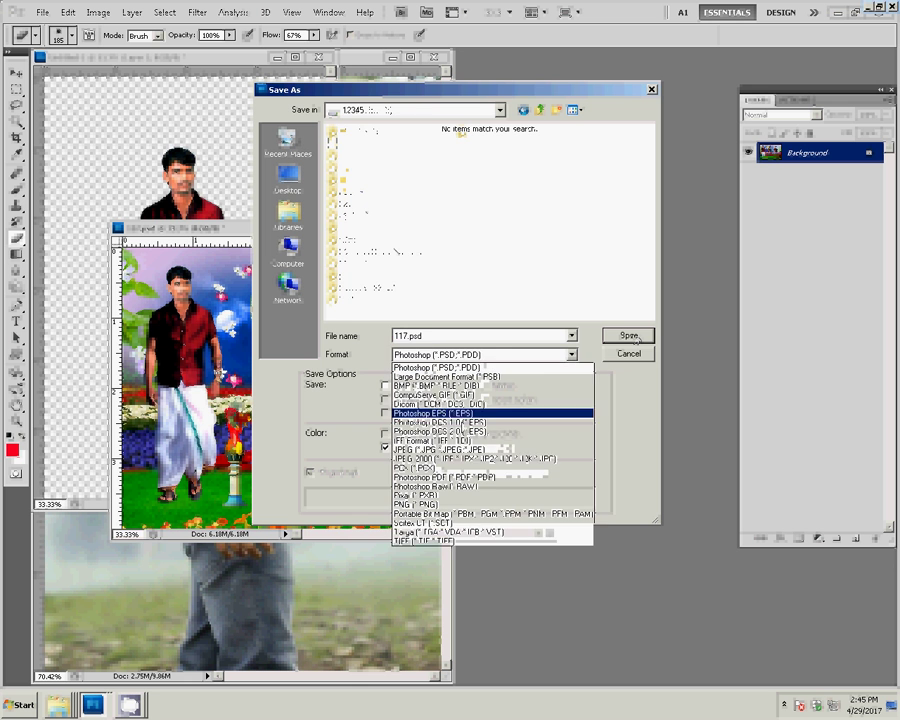
{"action": "left_click", "coordinate": [467, 450]}
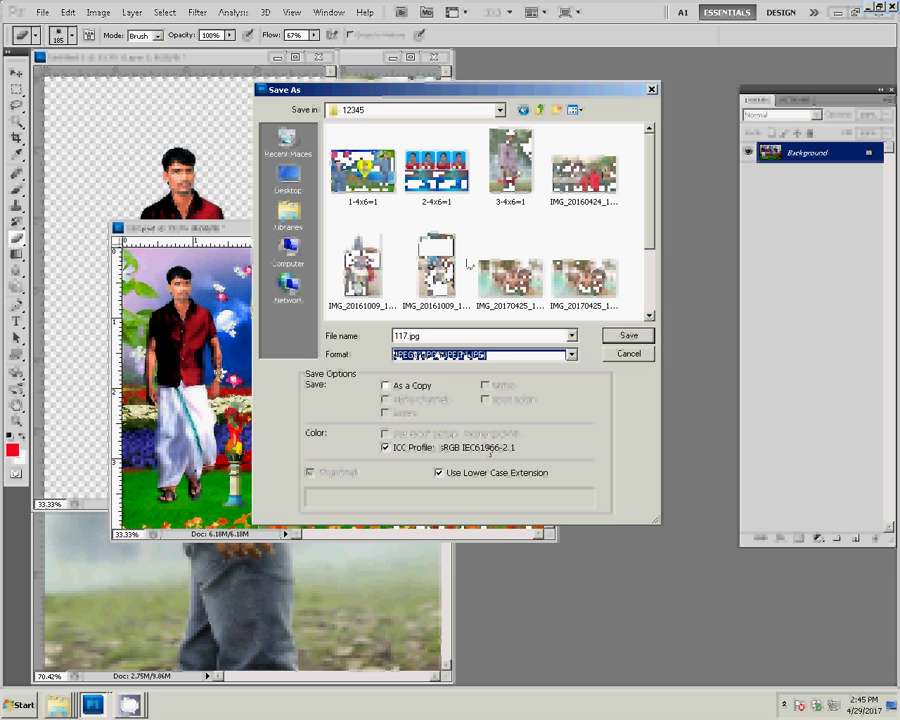
{"action": "double_click", "coordinate": [430, 335]}
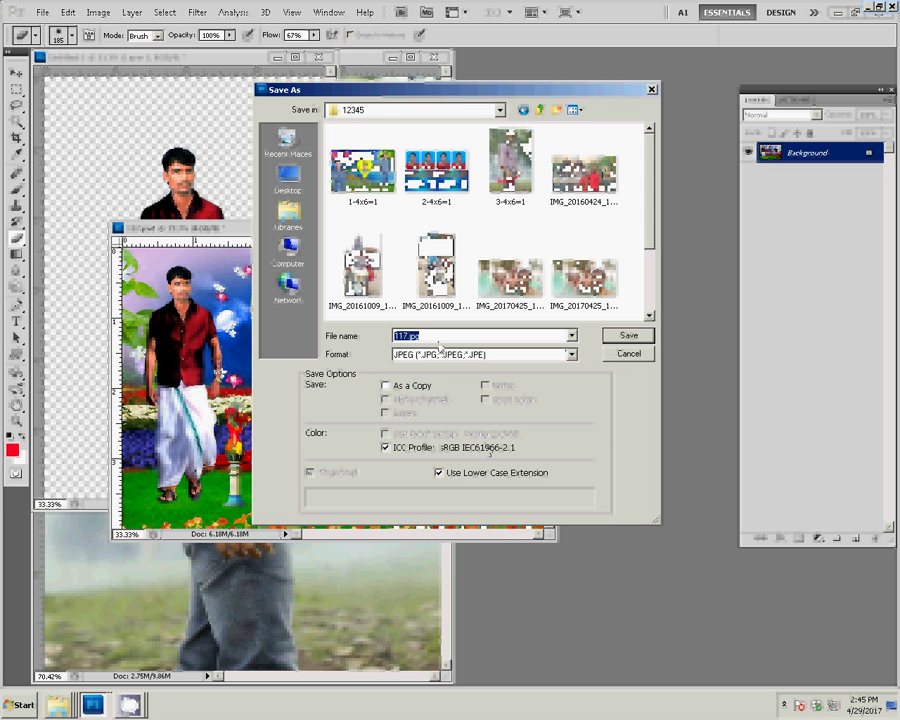
{"action": "type", "text": "4-4"}
{"action": "type", "text": "x6=1"}
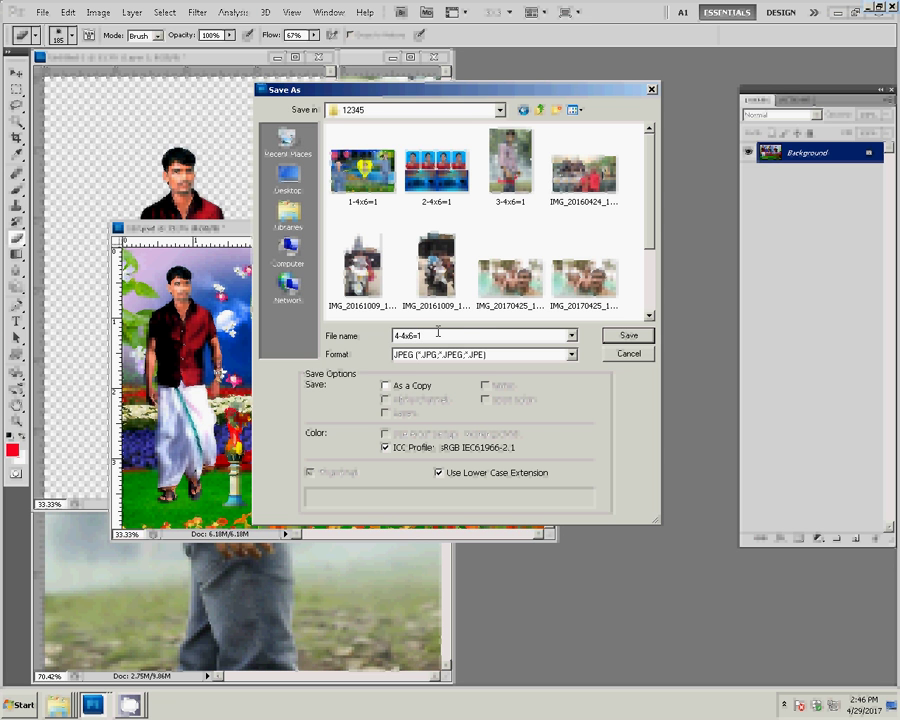
{"action": "key", "text": "Return"}
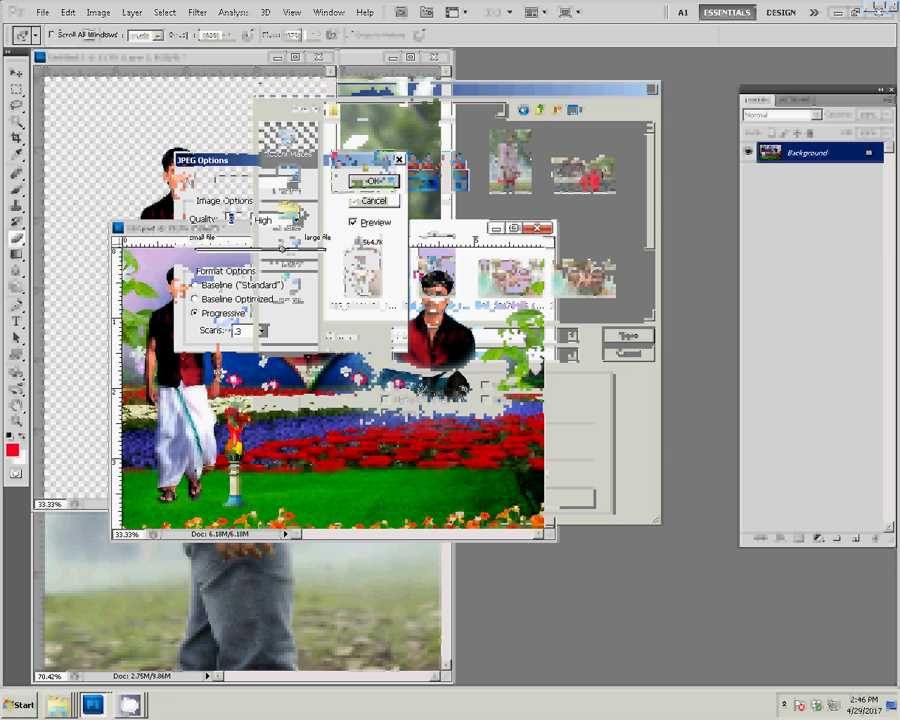
{"action": "left_click", "coordinate": [296, 220]}
{"action": "left_click", "coordinate": [290, 267]}
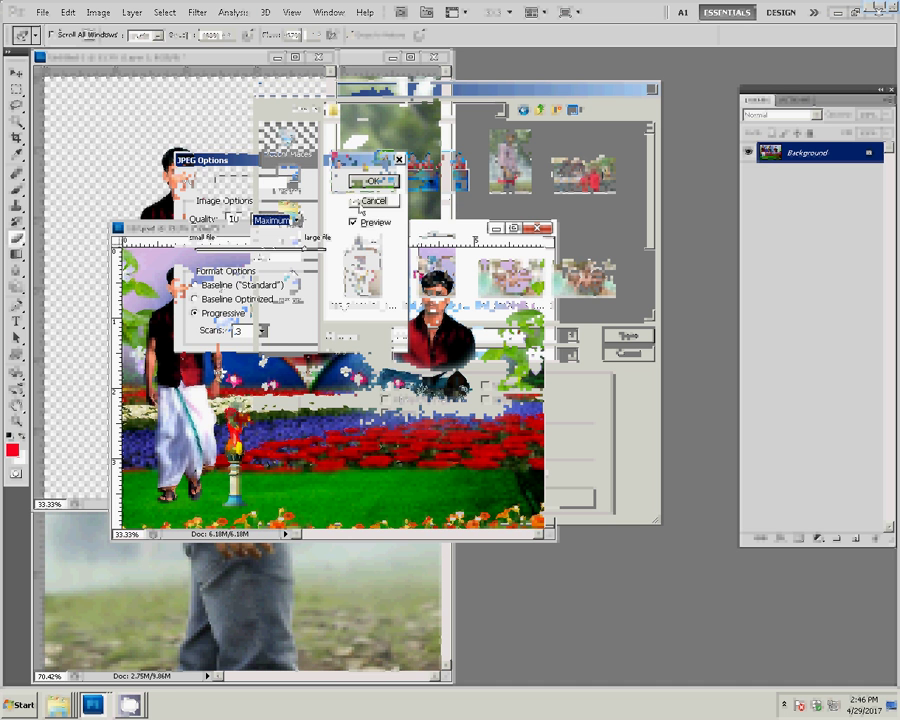
{"action": "key", "text": "Return"}
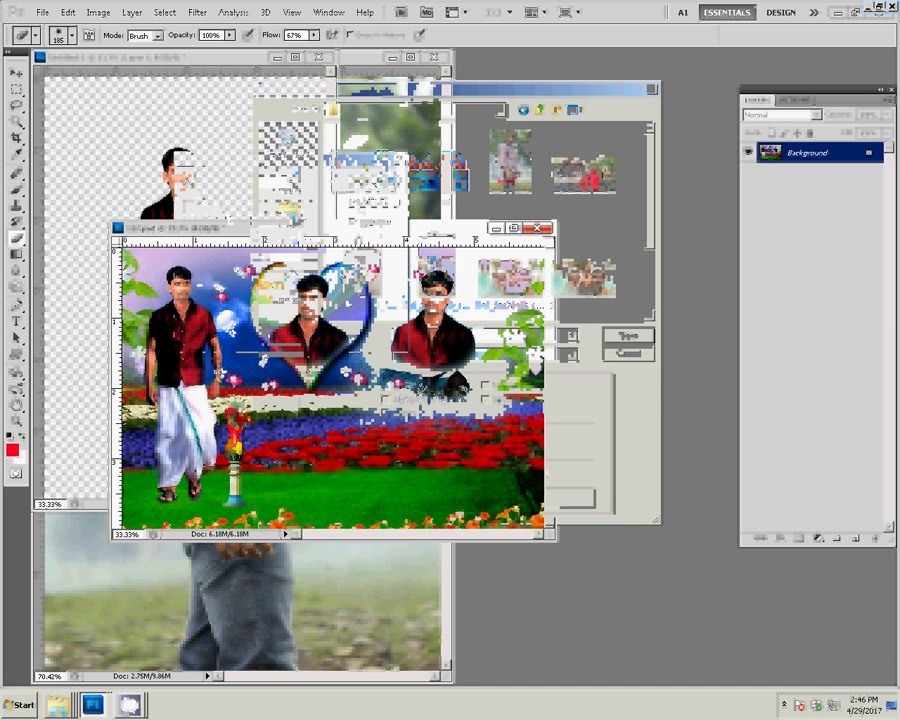
{"action": "key", "text": "v"}
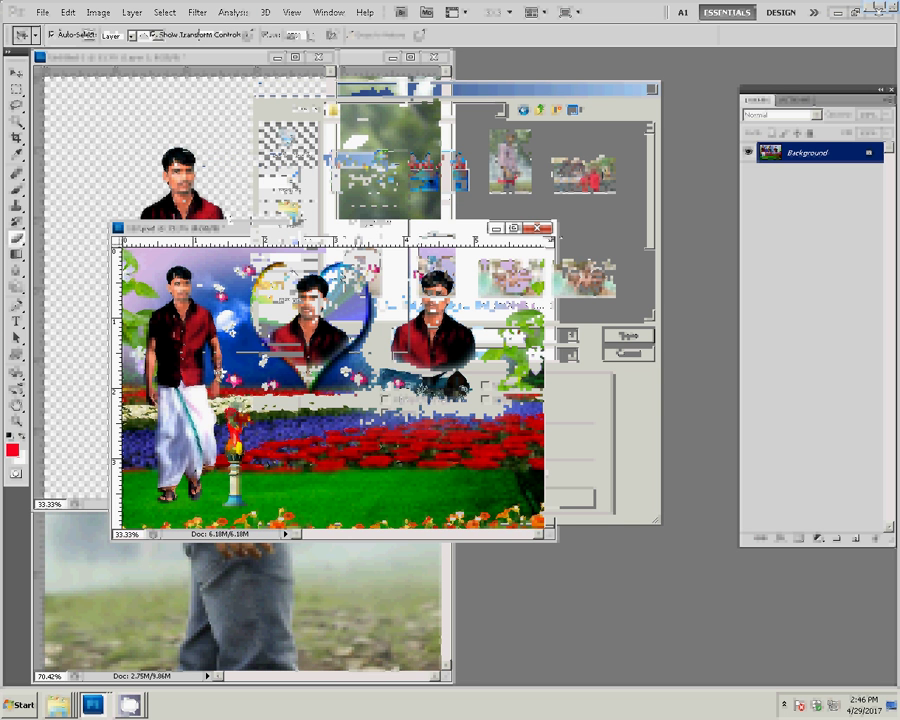
{"action": "left_click", "coordinate": [540, 229]}
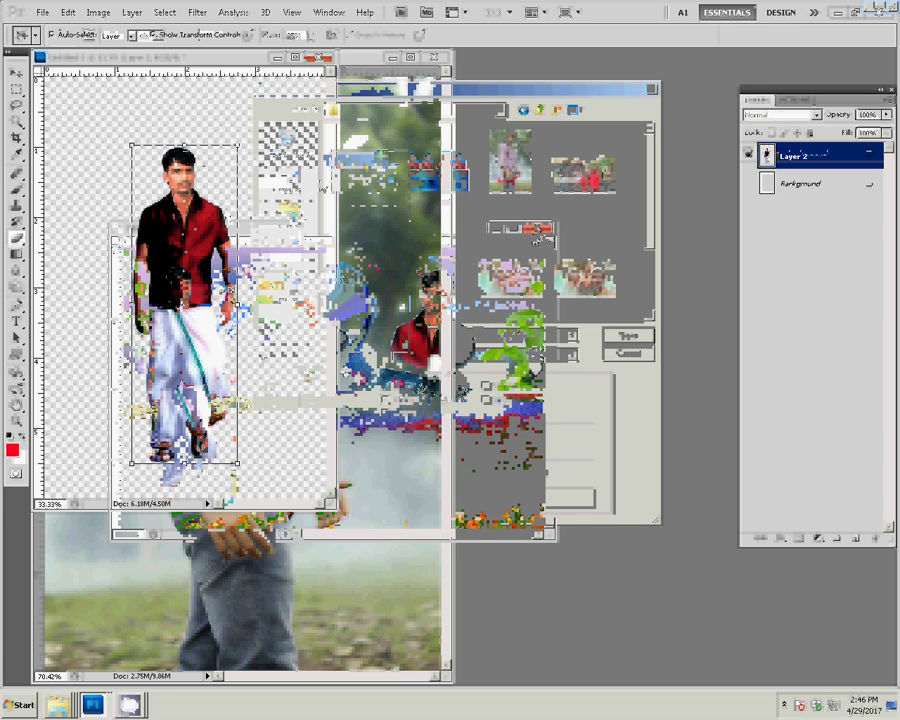